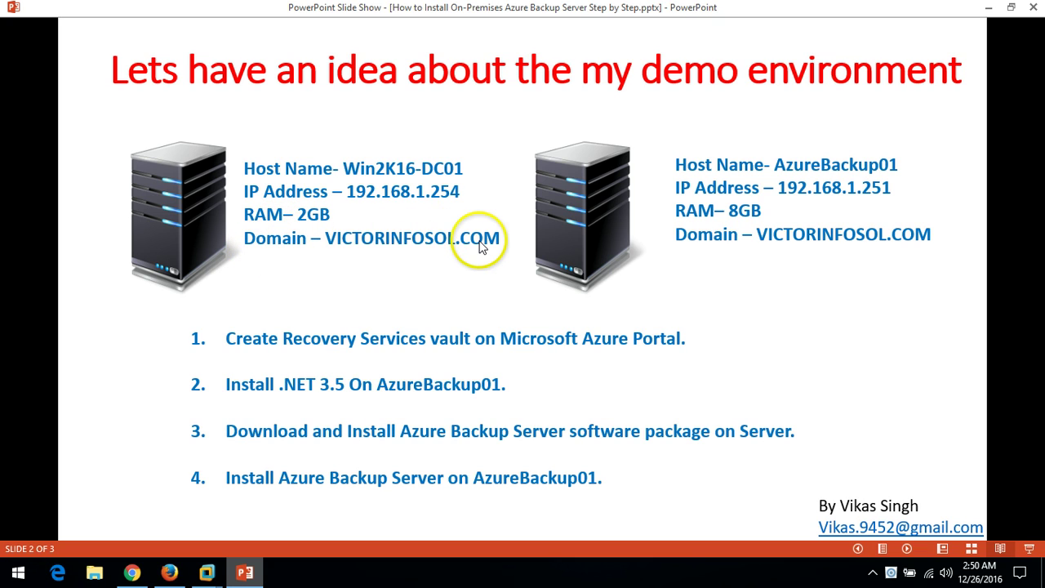
Switch to the Win2K16-DC01 virtual machine in VMware Workstation, review its Local Server properties, and return to the PowerPoint environment slide
{"action": "mouse_move", "coordinate": [207, 571]}
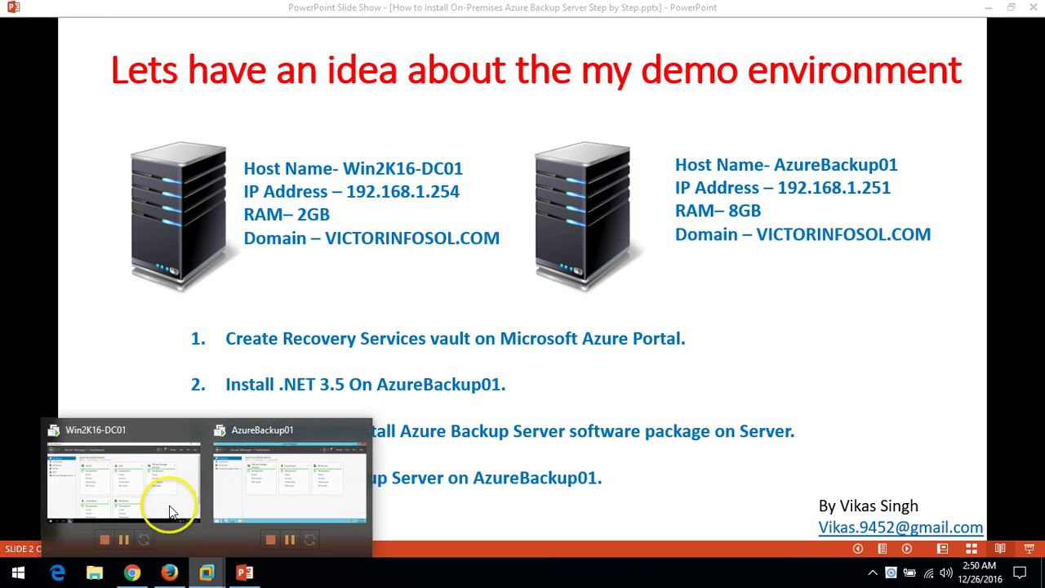
{"action": "left_click", "coordinate": [168, 509]}
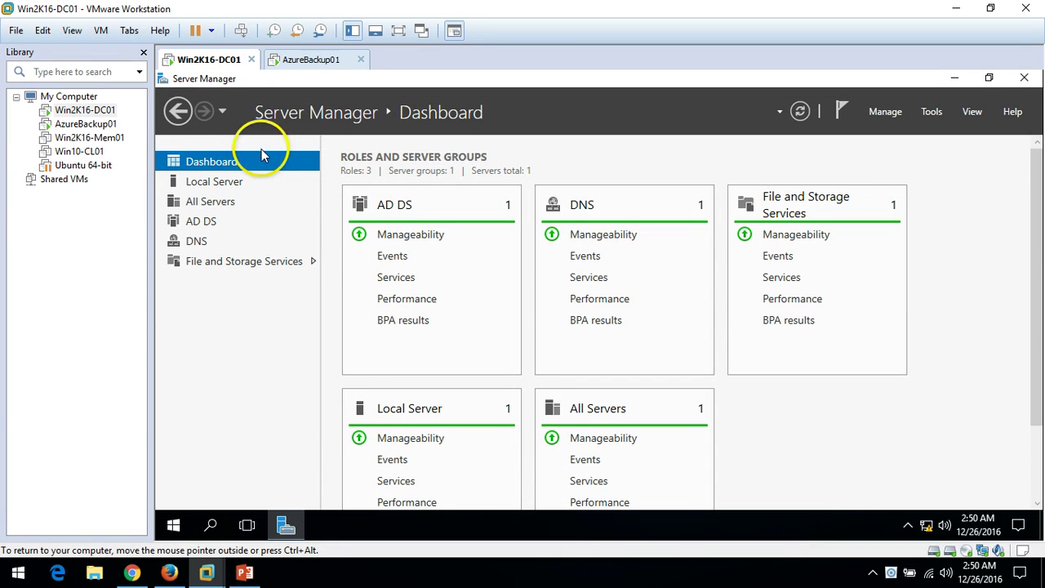
{"action": "left_click", "coordinate": [200, 182]}
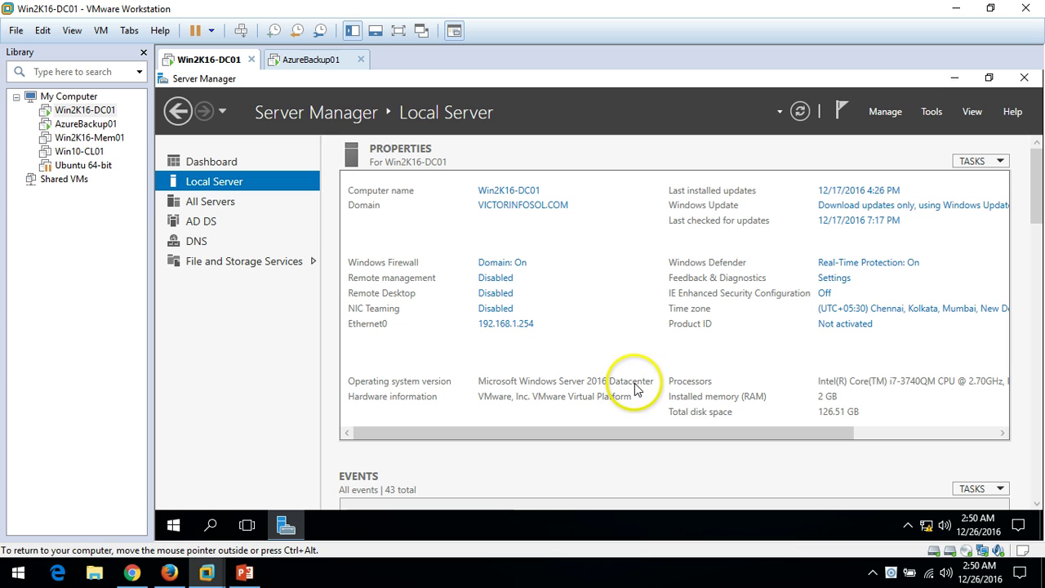
{"action": "left_click", "coordinate": [237, 161]}
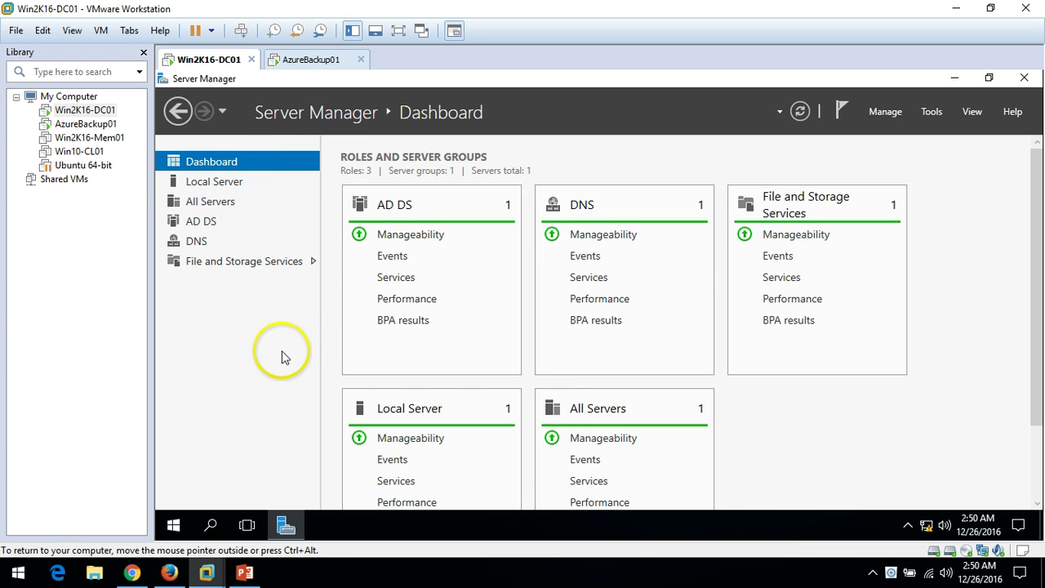
{"action": "left_click", "coordinate": [244, 573]}
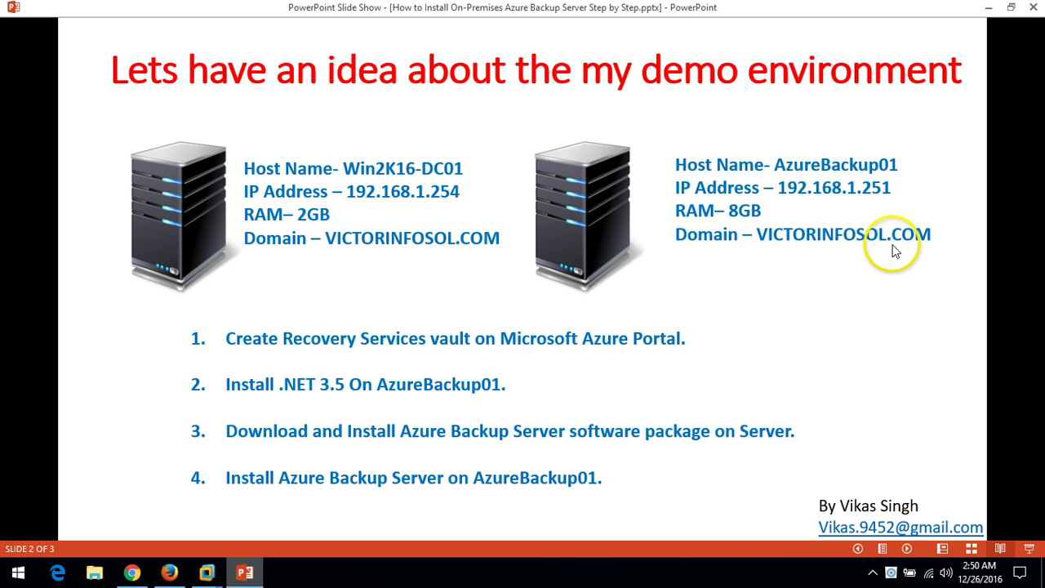
Switch to the AzureBackup01 virtual machine in VMware Workstation and review its Local Server properties and domain membership without changing them
{"action": "left_click", "coordinate": [239, 572]}
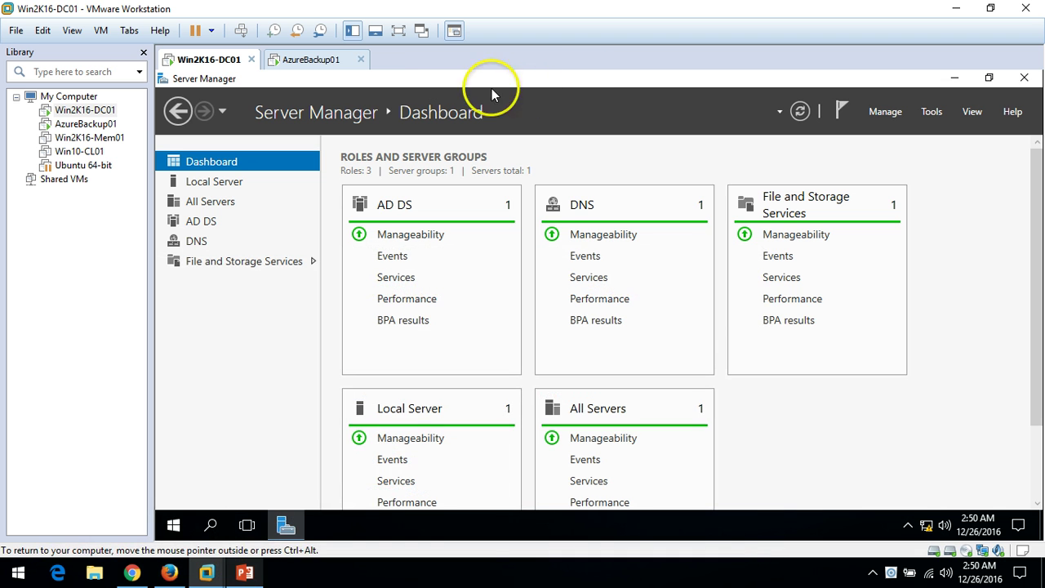
{"action": "left_click", "coordinate": [318, 65]}
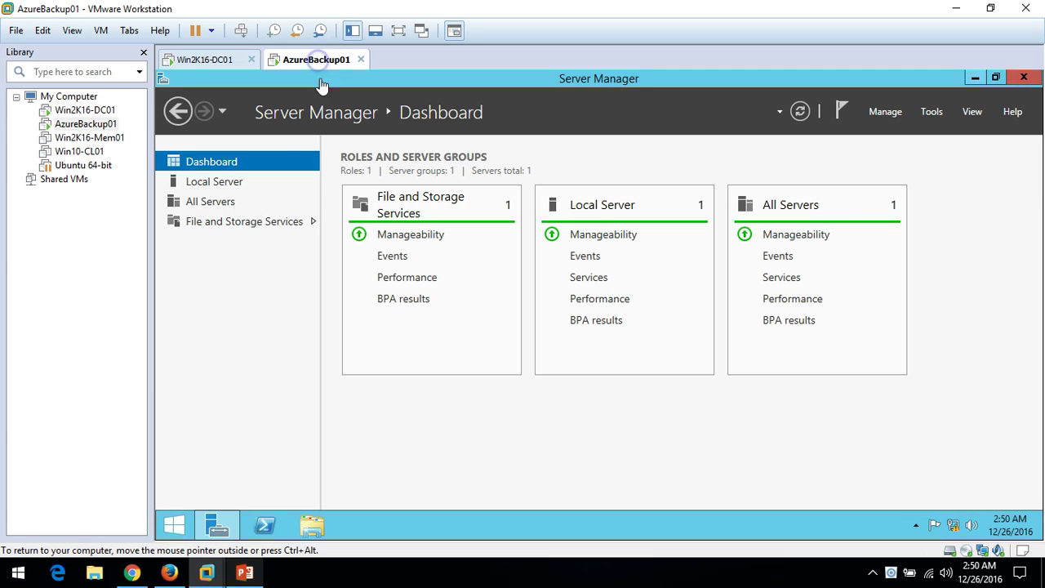
{"action": "left_click", "coordinate": [242, 184]}
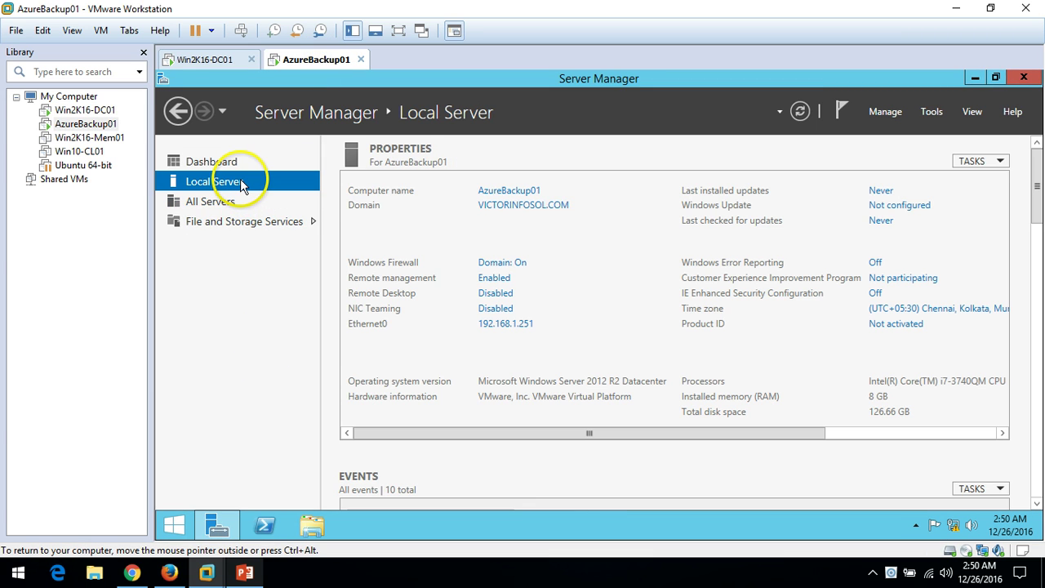
{"action": "left_click", "coordinate": [523, 205]}
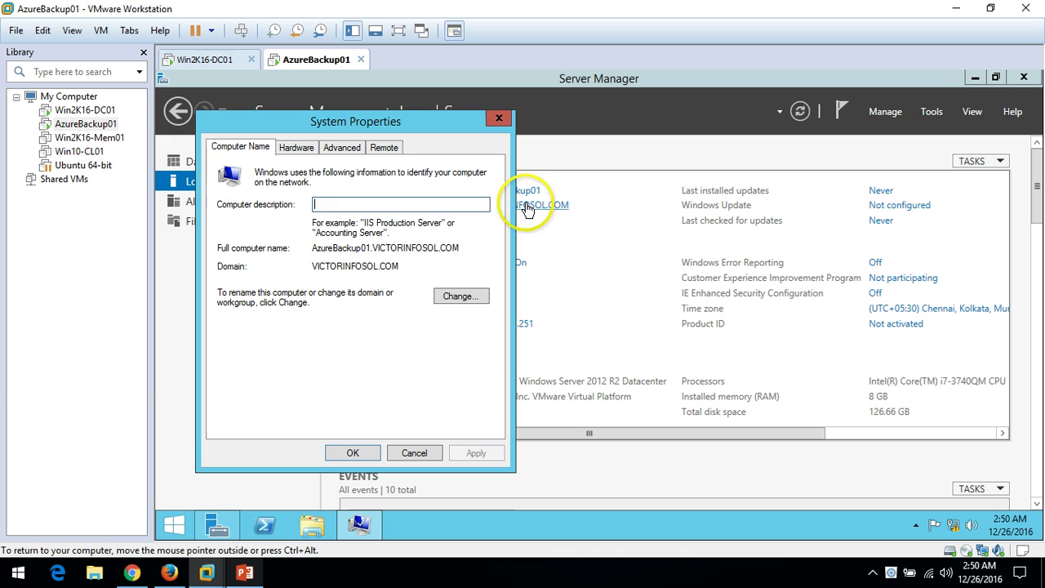
{"action": "left_click", "coordinate": [461, 297]}
{"action": "left_click", "coordinate": [215, 354]}
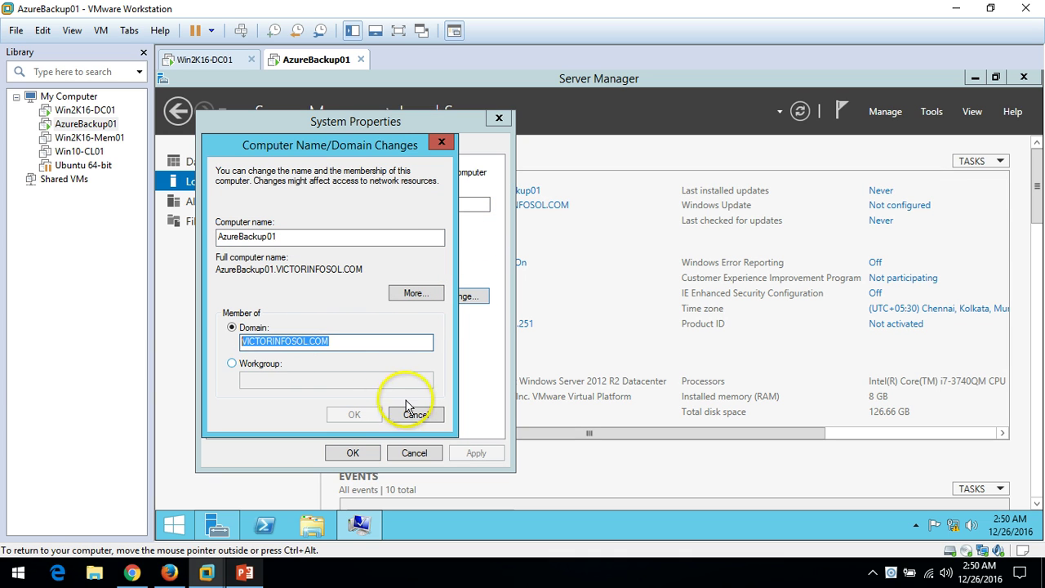
{"action": "left_click", "coordinate": [411, 412]}
{"action": "left_click", "coordinate": [414, 452]}
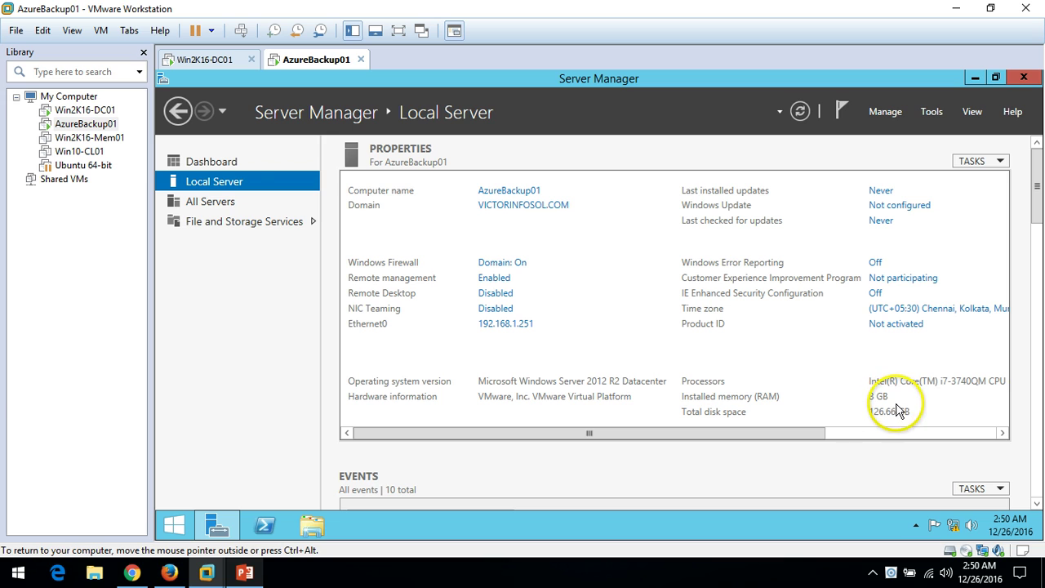
{"action": "left_click", "coordinate": [212, 162]}
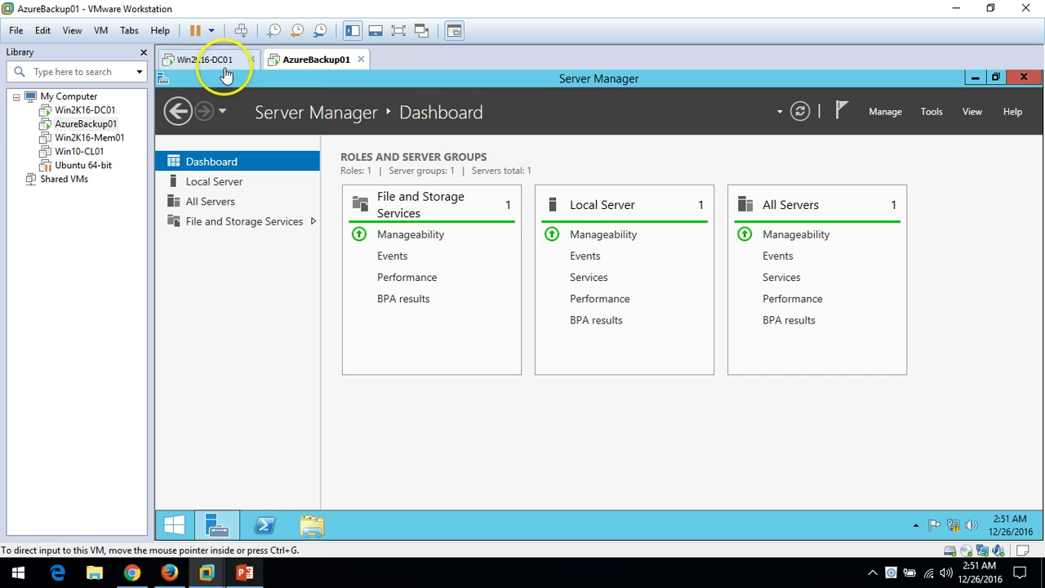
Switch to the PowerPoint slide show and review the title slide and the demo environment slide
{"action": "left_click", "coordinate": [248, 573]}
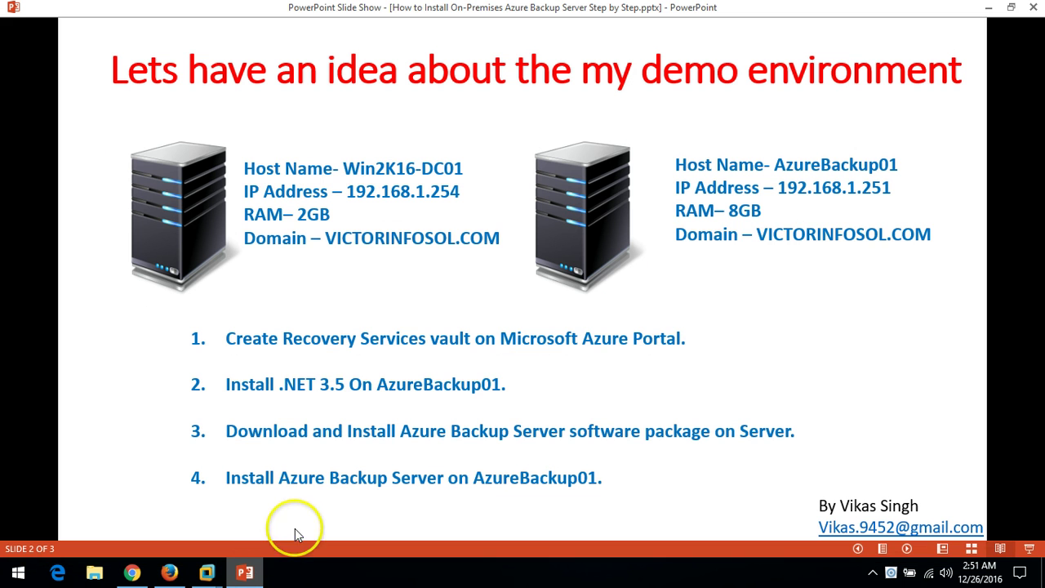
{"action": "left_click", "coordinate": [857, 548]}
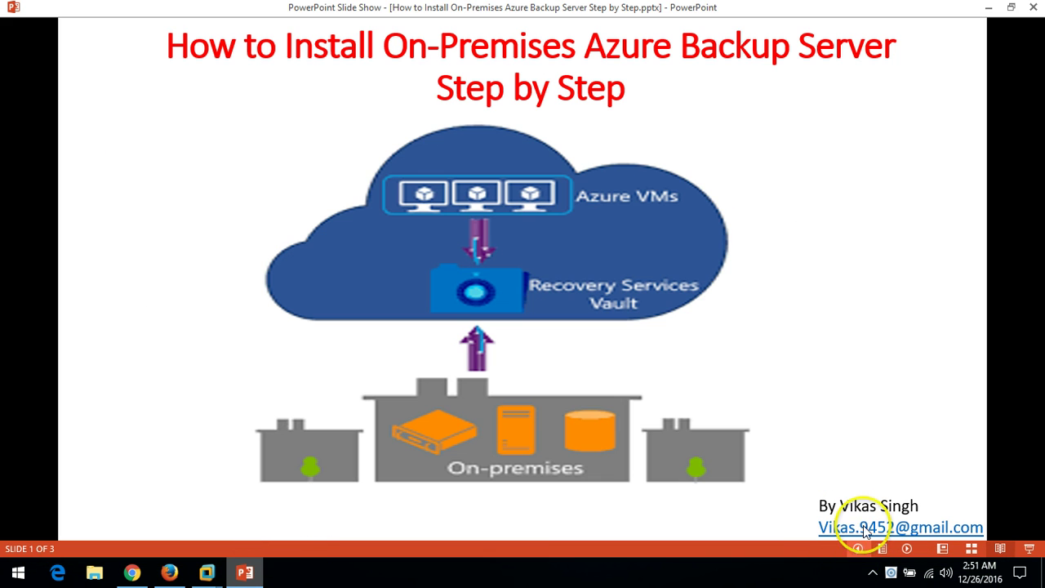
{"action": "left_click", "coordinate": [904, 548]}
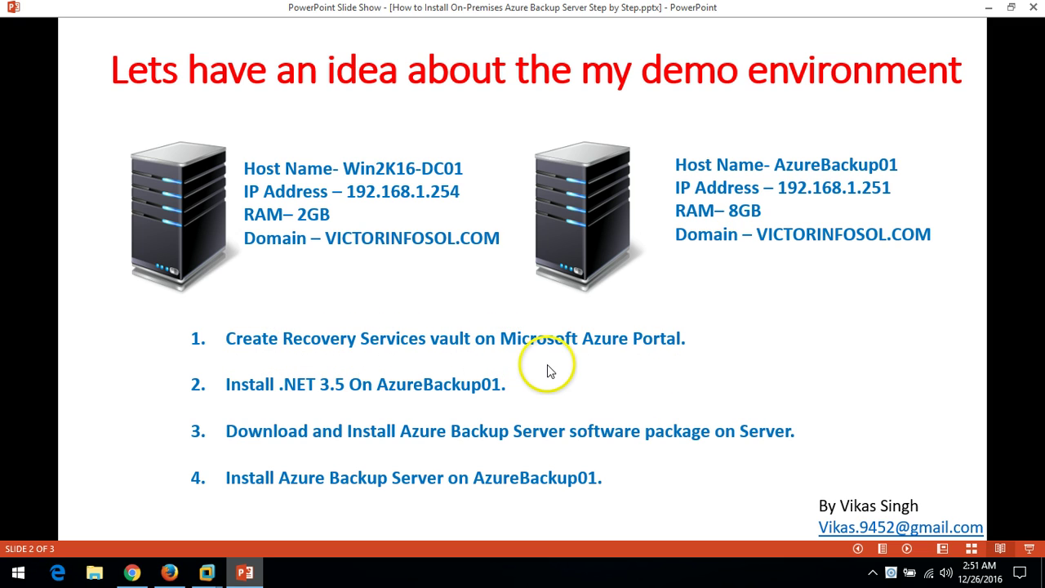
Switch to the Azure portal in Firefox and check the signed-in account's menu and the All resources list
{"action": "left_click", "coordinate": [168, 573]}
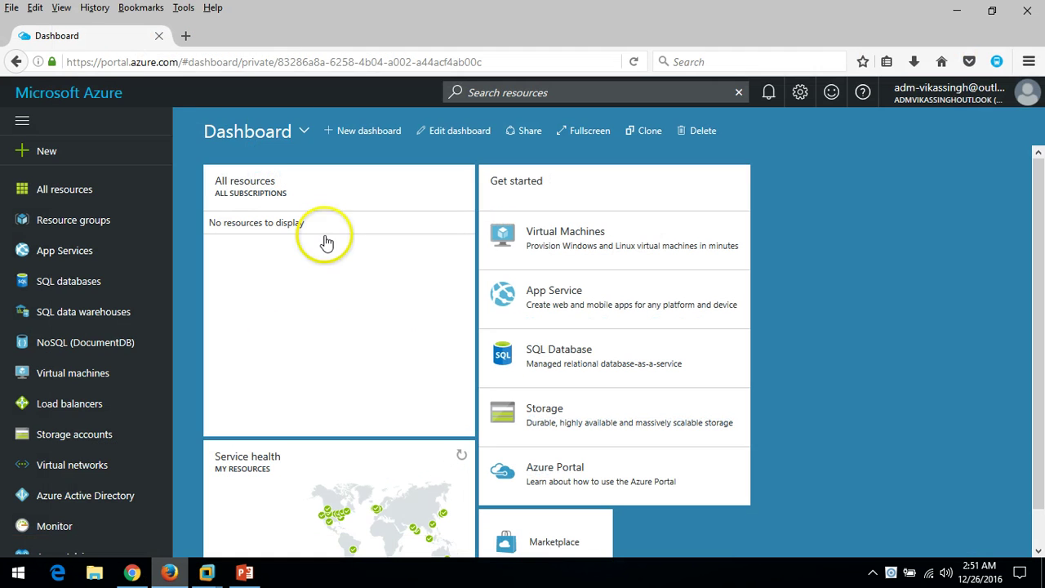
{"action": "left_click", "coordinate": [964, 98]}
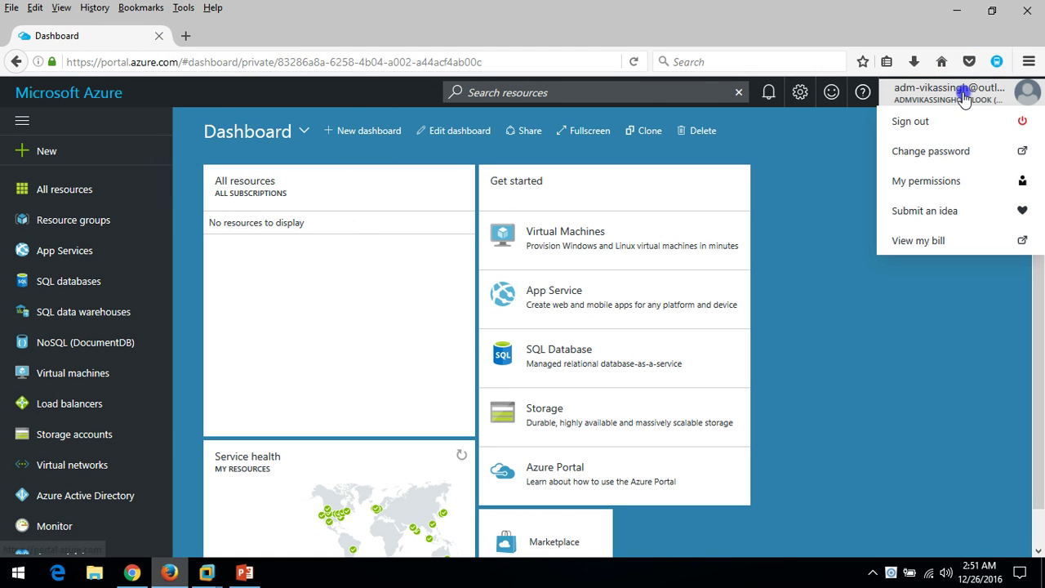
{"action": "left_click", "coordinate": [883, 354]}
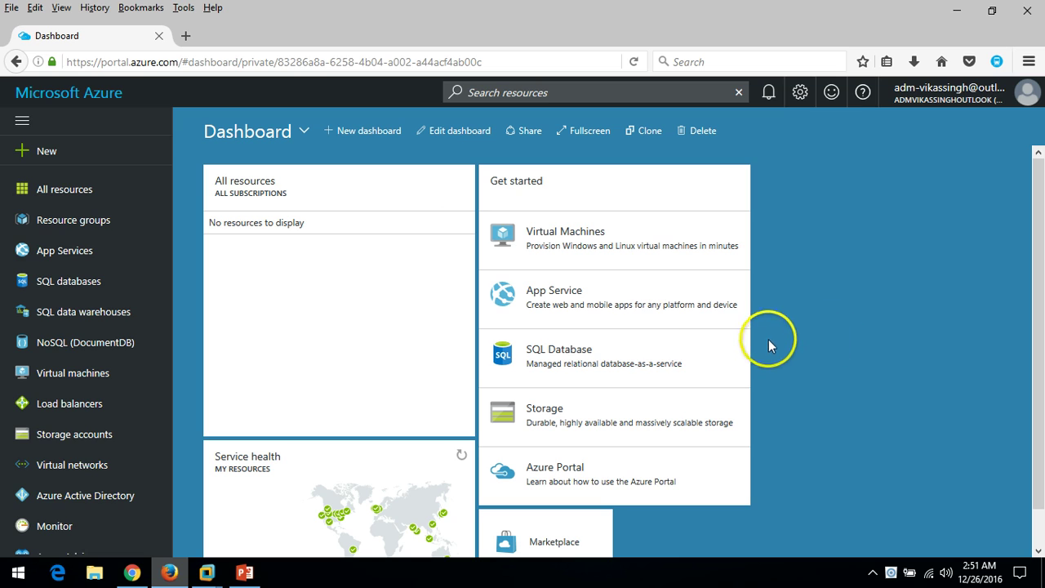
{"action": "left_click", "coordinate": [85, 191]}
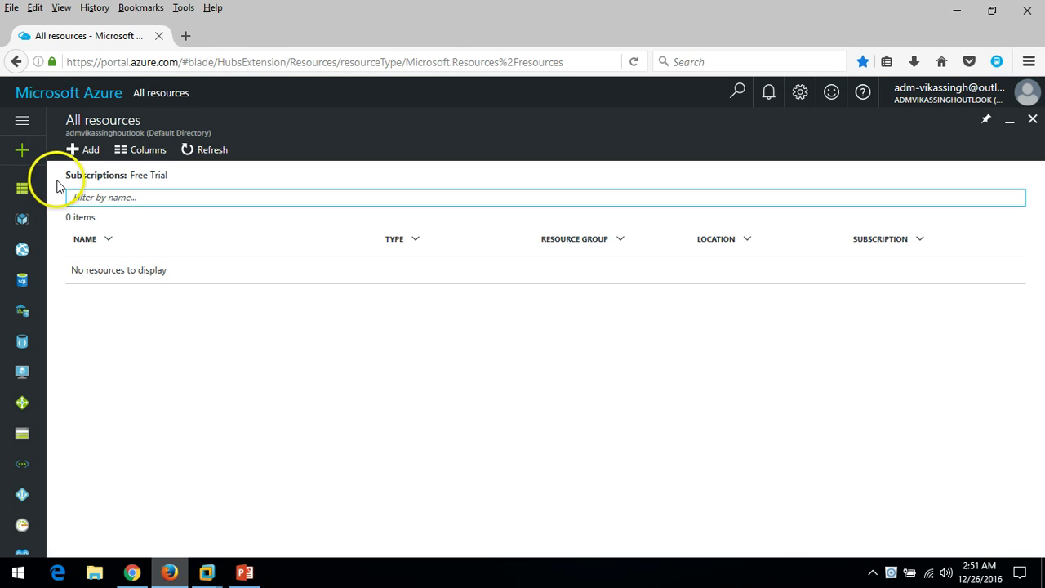
{"action": "left_click", "coordinate": [198, 423]}
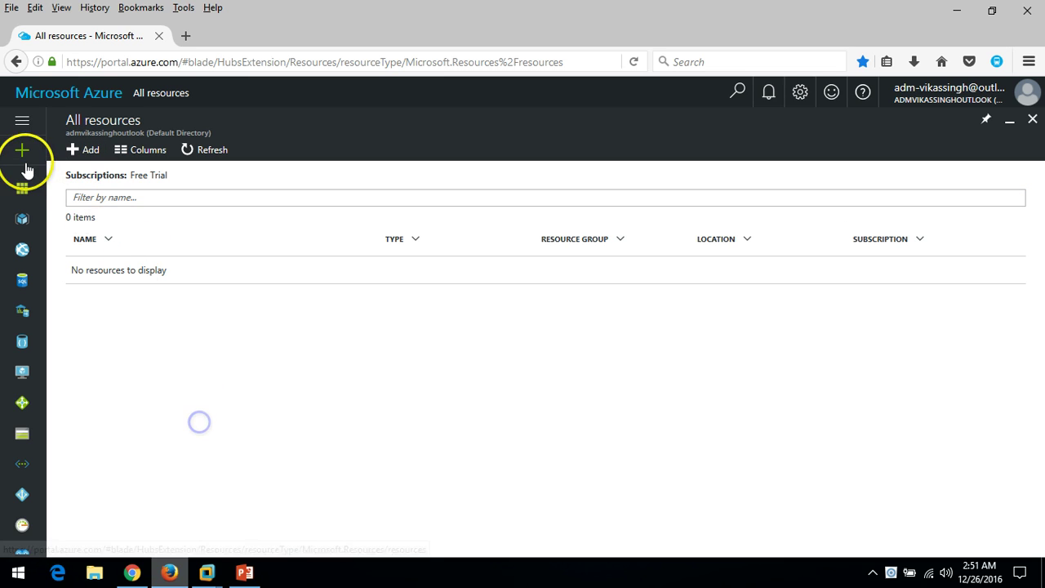
Try to find the Recovery Services vault offering by searching the Marketplace for "recovery", and close the Marketplace
{"action": "left_click", "coordinate": [86, 154]}
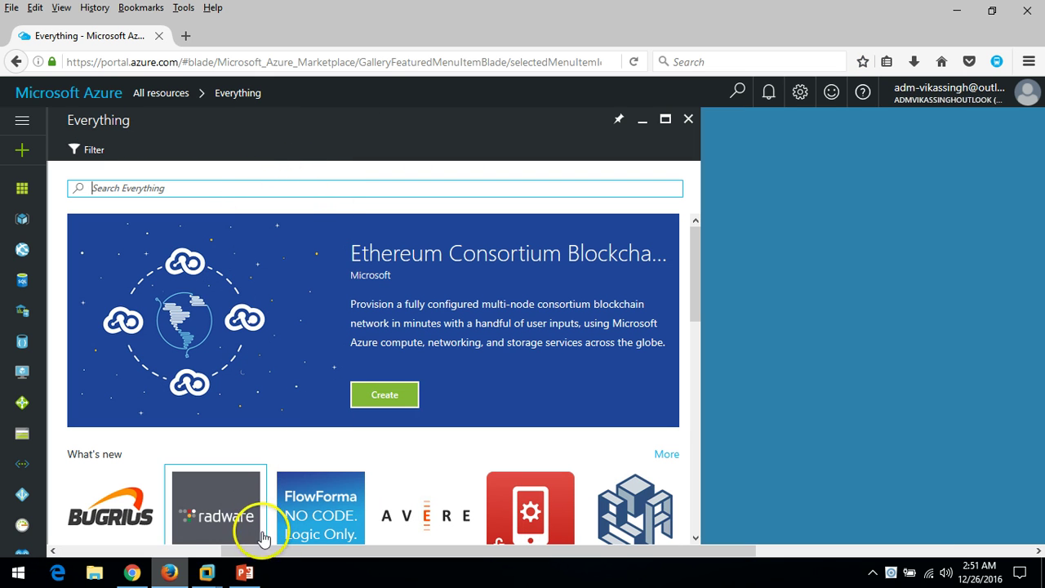
{"action": "left_click", "coordinate": [245, 571]}
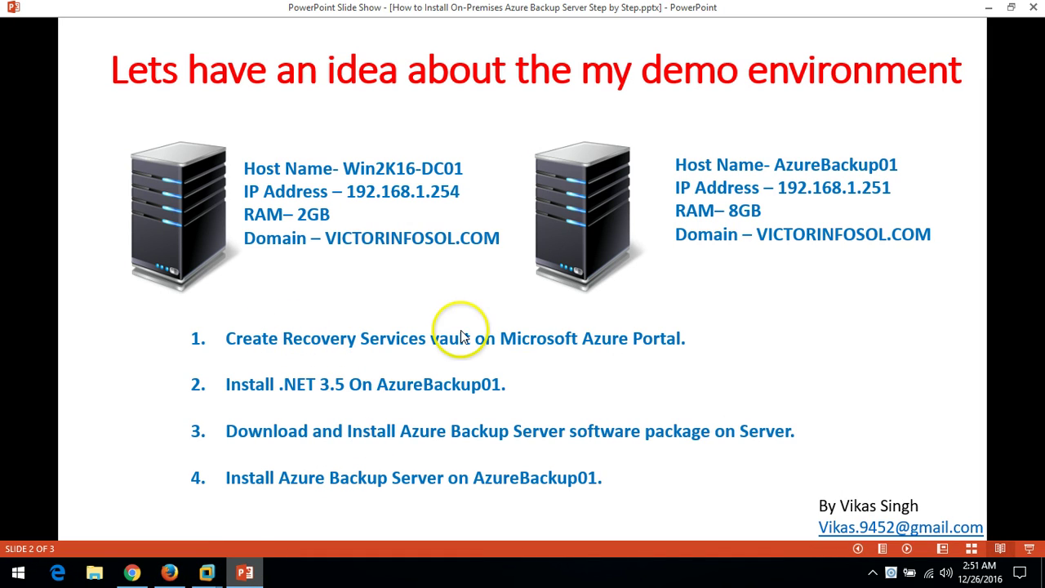
{"action": "left_click", "coordinate": [245, 571]}
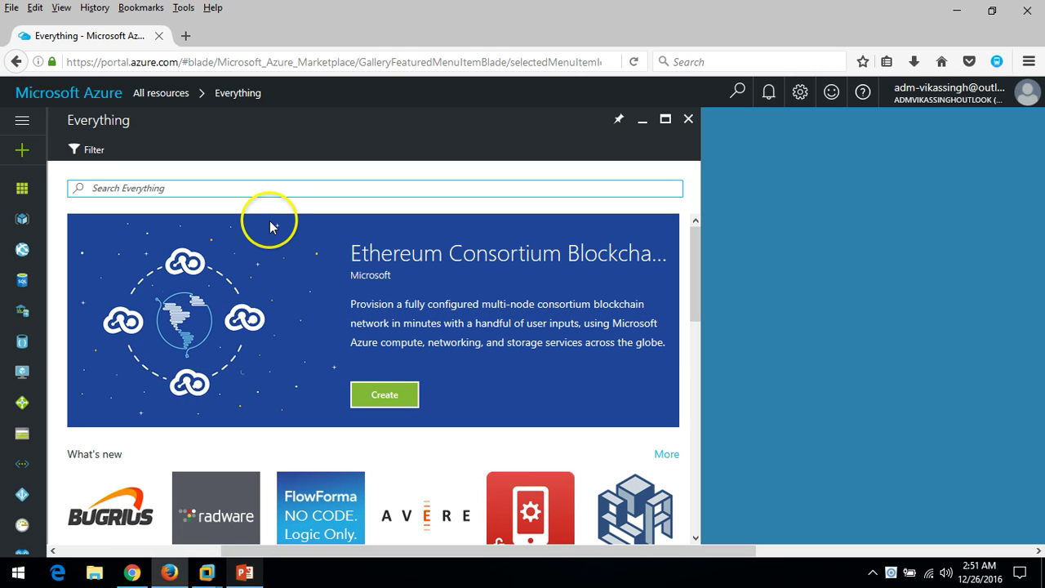
{"action": "type", "text": "reco"}
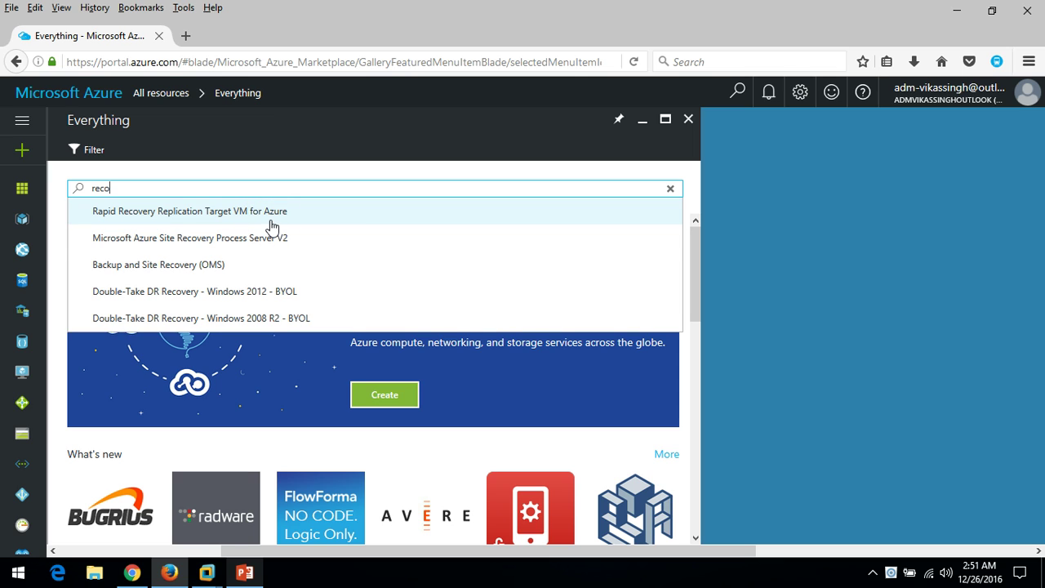
{"action": "left_click", "coordinate": [250, 243]}
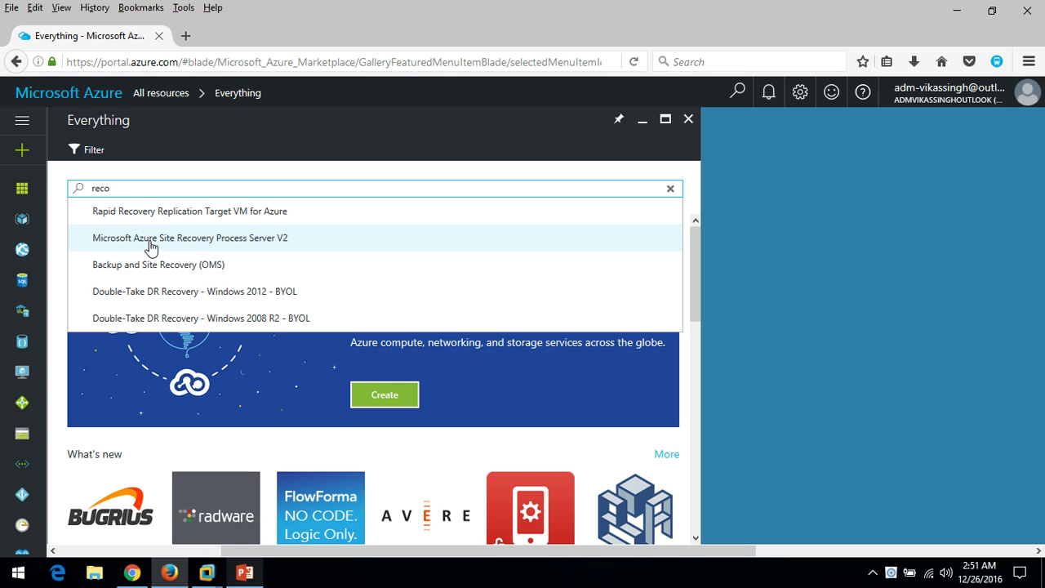
{"action": "type", "text": "ery ser"}
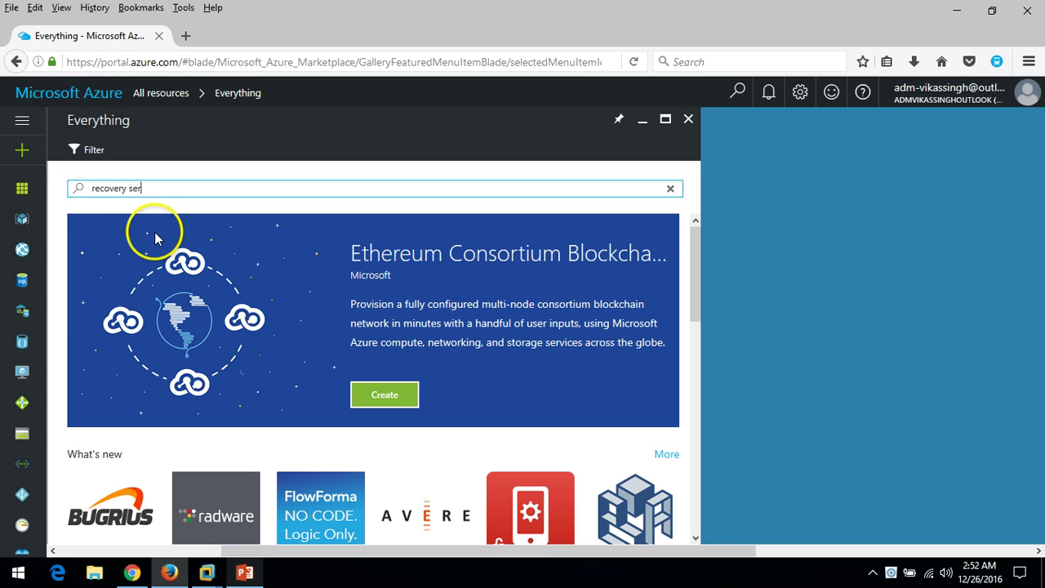
{"action": "key", "text": "BackSpace"}
{"action": "key", "text": "BackSpace"}
{"action": "key", "text": "BackSpace"}
{"action": "key", "text": "BackSpace"}
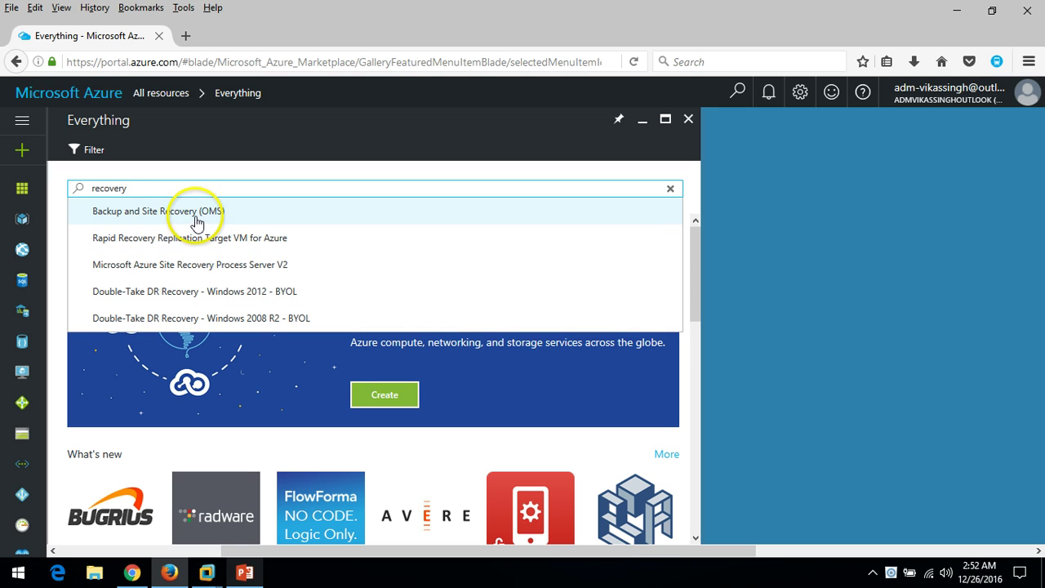
{"action": "left_click", "coordinate": [688, 303]}
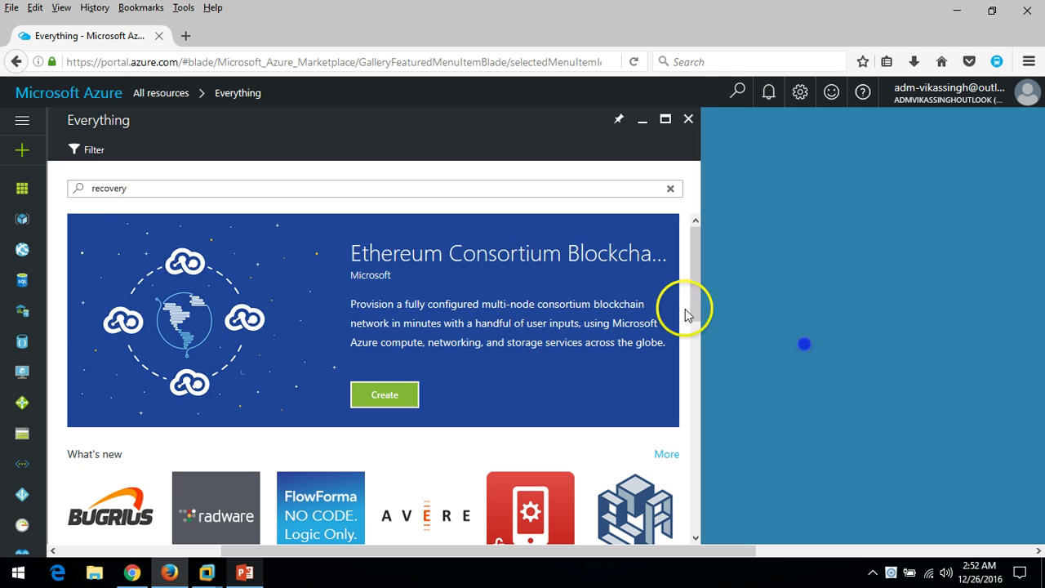
{"action": "left_click", "coordinate": [688, 119]}
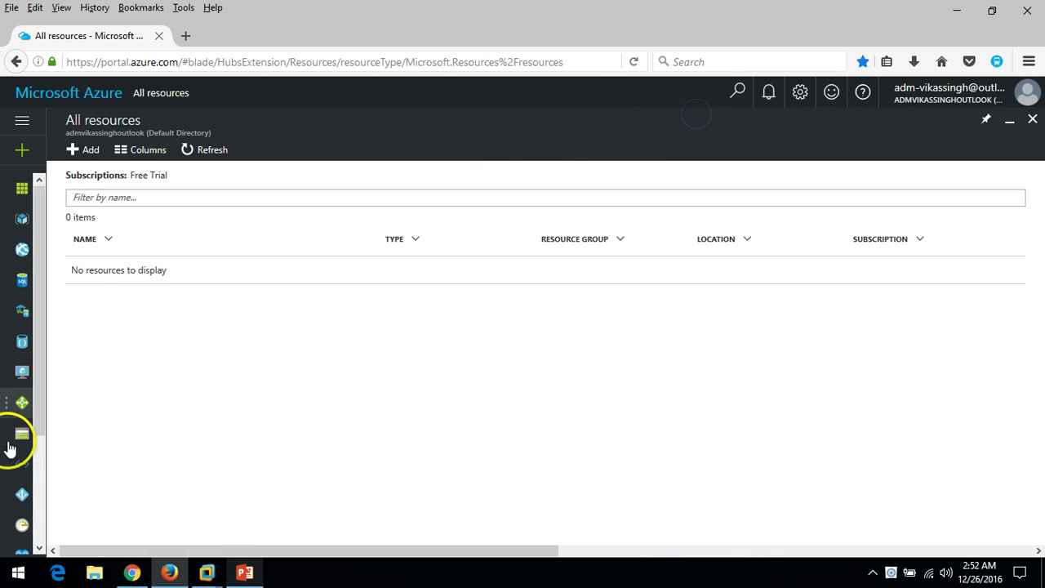
Filter the full list of Azure services by "reco" and open Recovery Services vaults
{"action": "left_click", "coordinate": [23, 121]}
{"action": "scroll", "coordinate": [73, 523], "scroll_direction": "down", "scroll_amount": 3}
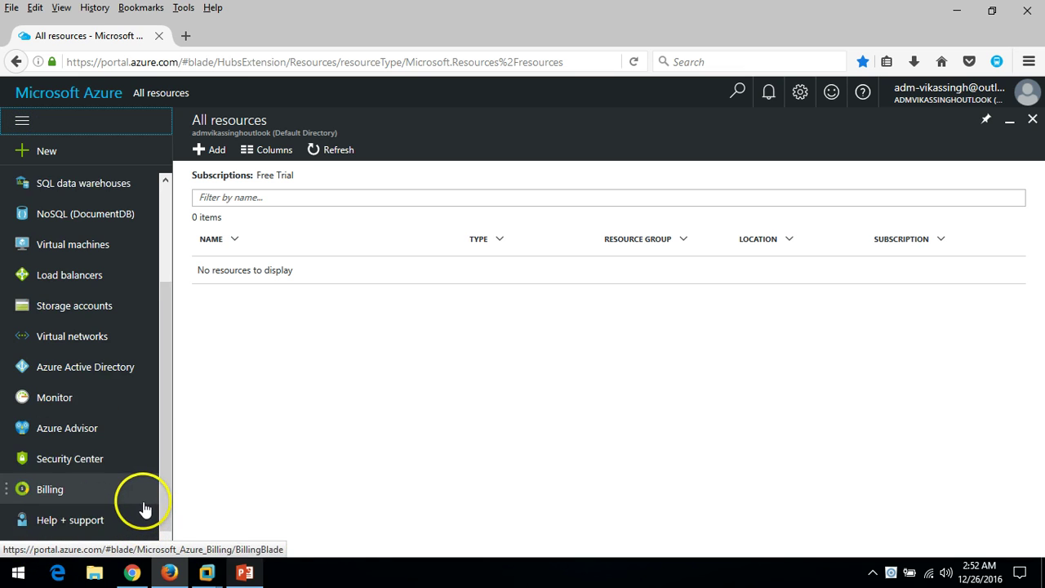
{"action": "left_click", "coordinate": [73, 540]}
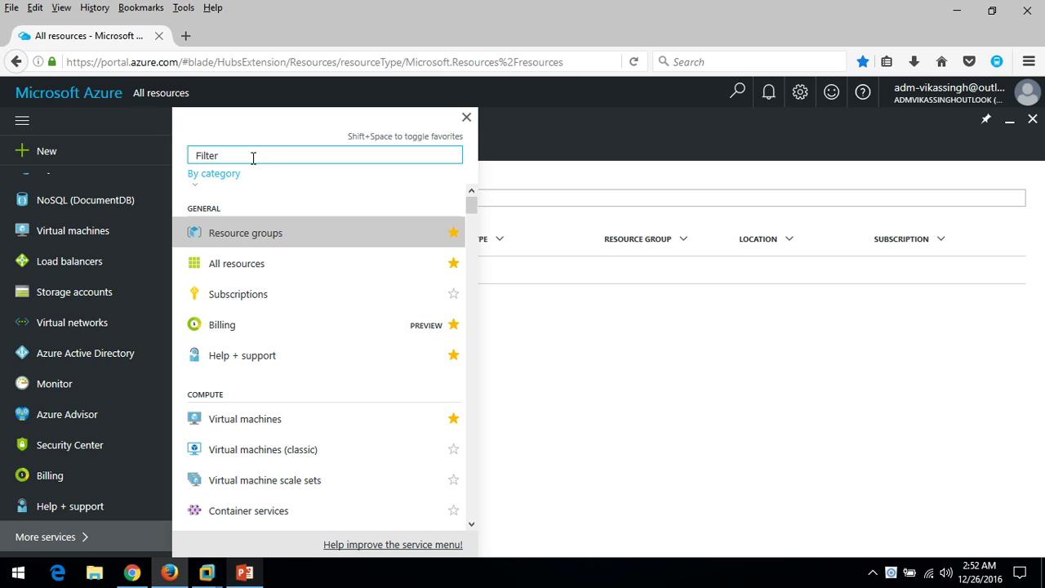
{"action": "type", "text": "re"}
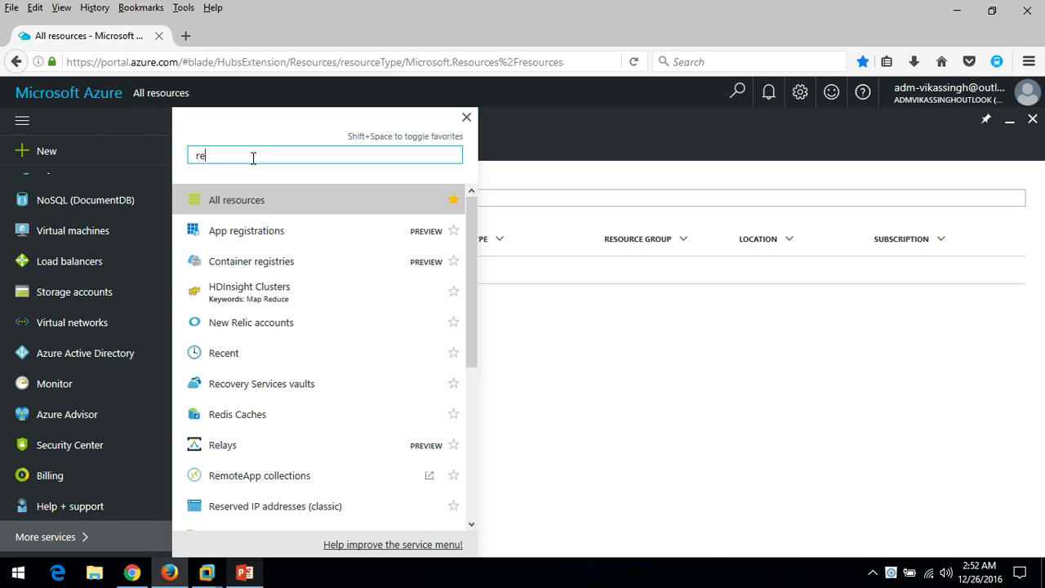
{"action": "type", "text": "co"}
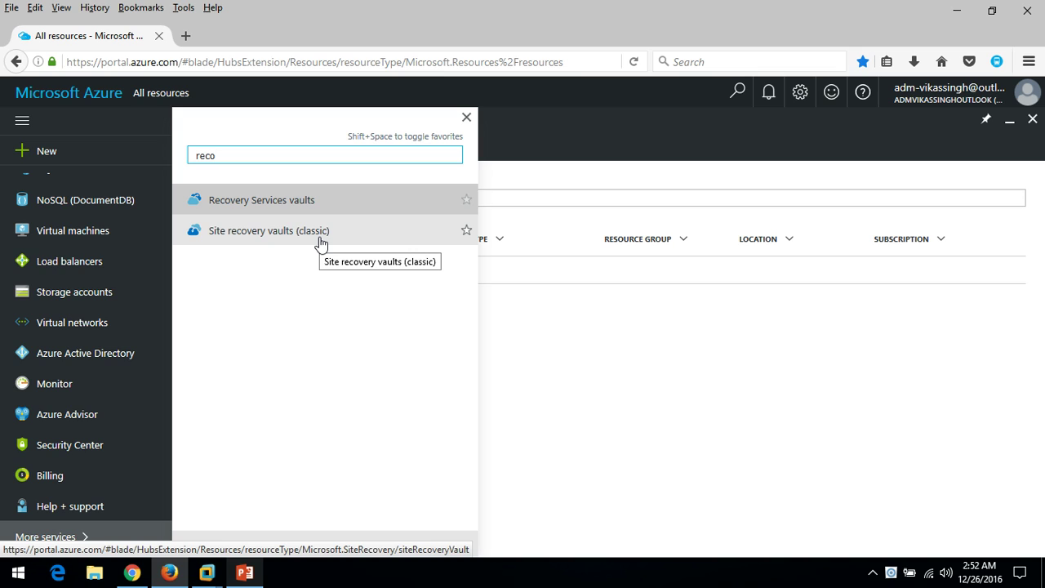
{"action": "left_click", "coordinate": [292, 201]}
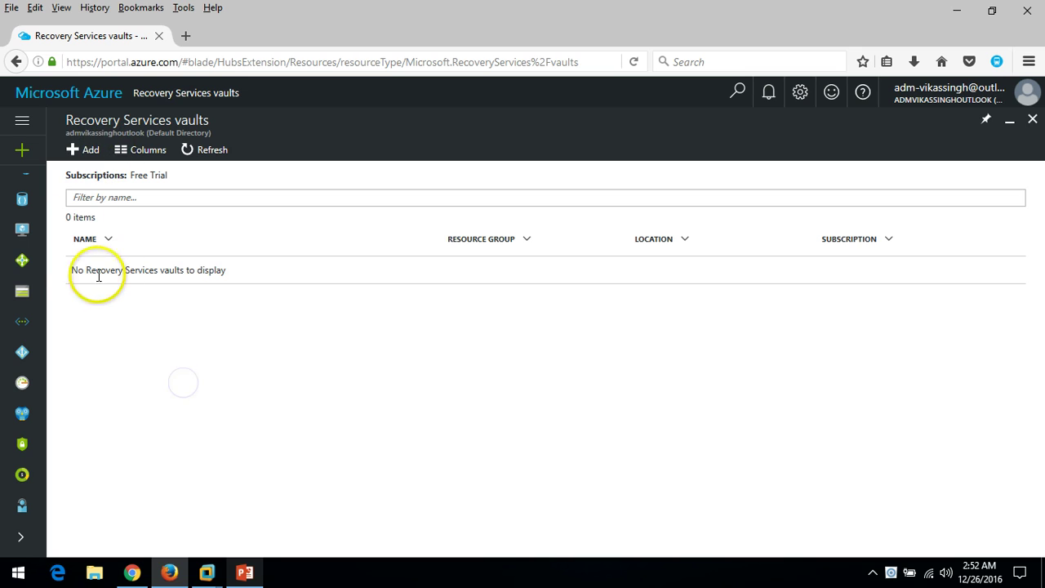
{"action": "left_click", "coordinate": [243, 270]}
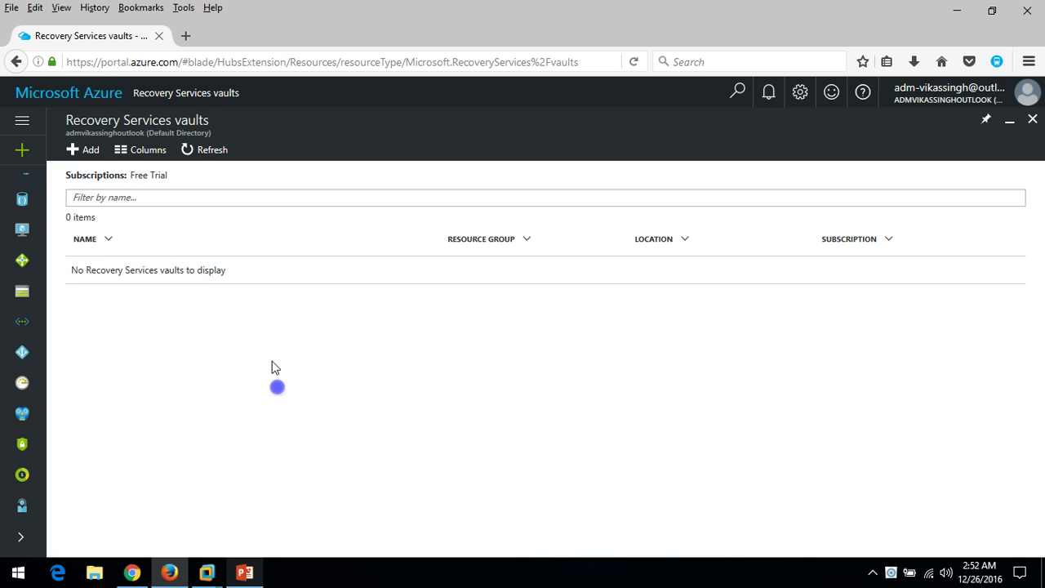
Start a new Recovery Services vault named admrecoveryvault under the Free Trial subscription
{"action": "left_click", "coordinate": [90, 153]}
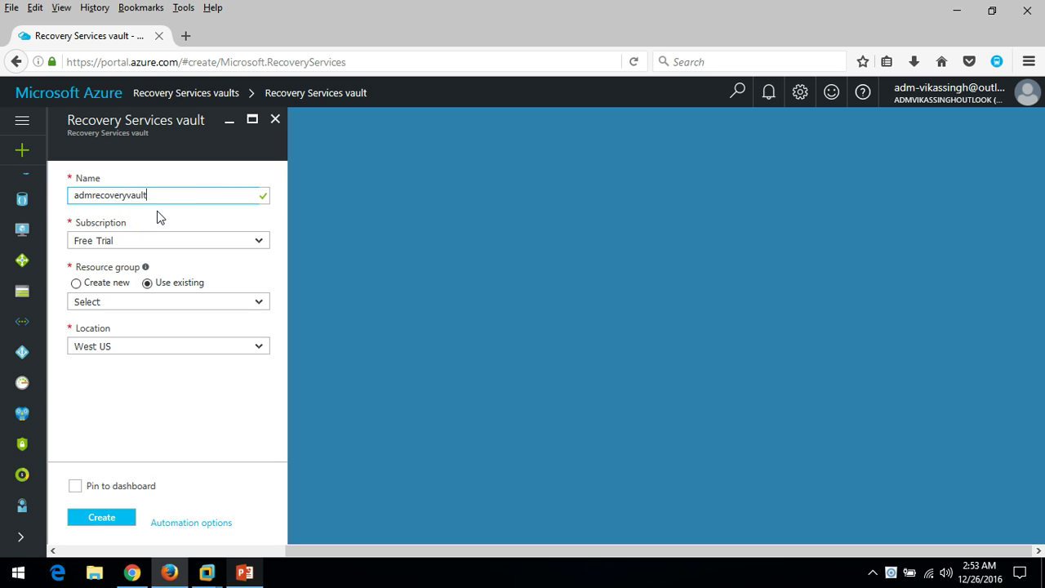
{"action": "left_click", "coordinate": [257, 242]}
{"action": "left_click", "coordinate": [101, 266]}
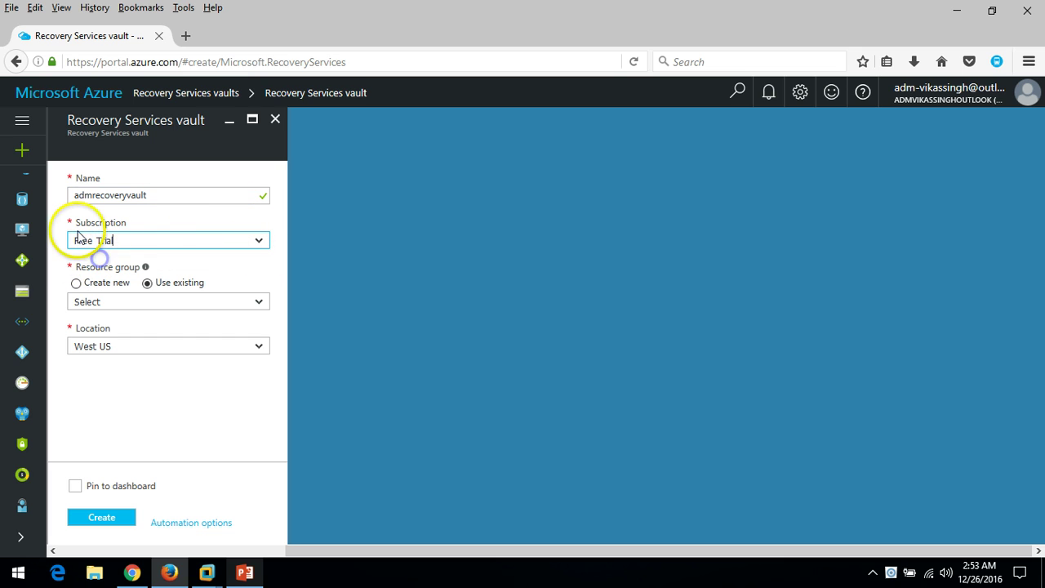
Assign the vault to the existing Recovery-Resource-Group with location Central US and create it
{"action": "left_click", "coordinate": [238, 298]}
{"action": "left_click", "coordinate": [260, 304]}
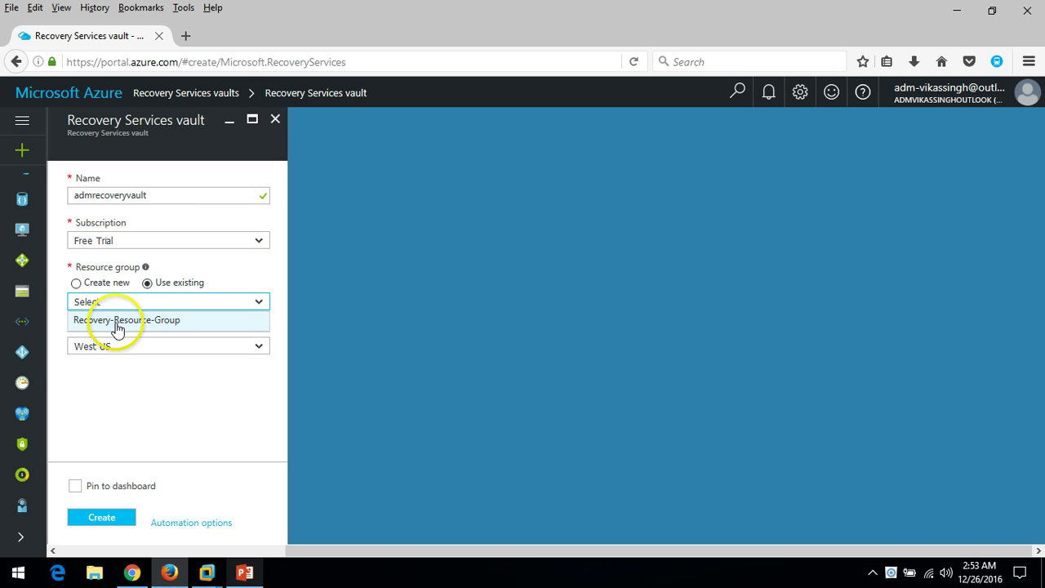
{"action": "left_click", "coordinate": [76, 283]}
{"action": "left_click", "coordinate": [148, 283]}
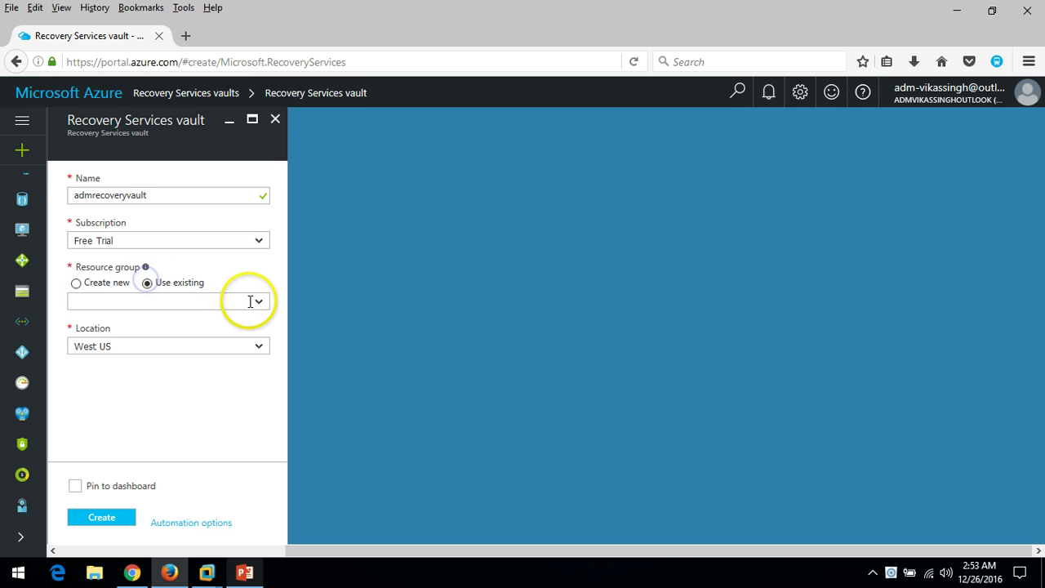
{"action": "left_click", "coordinate": [257, 302]}
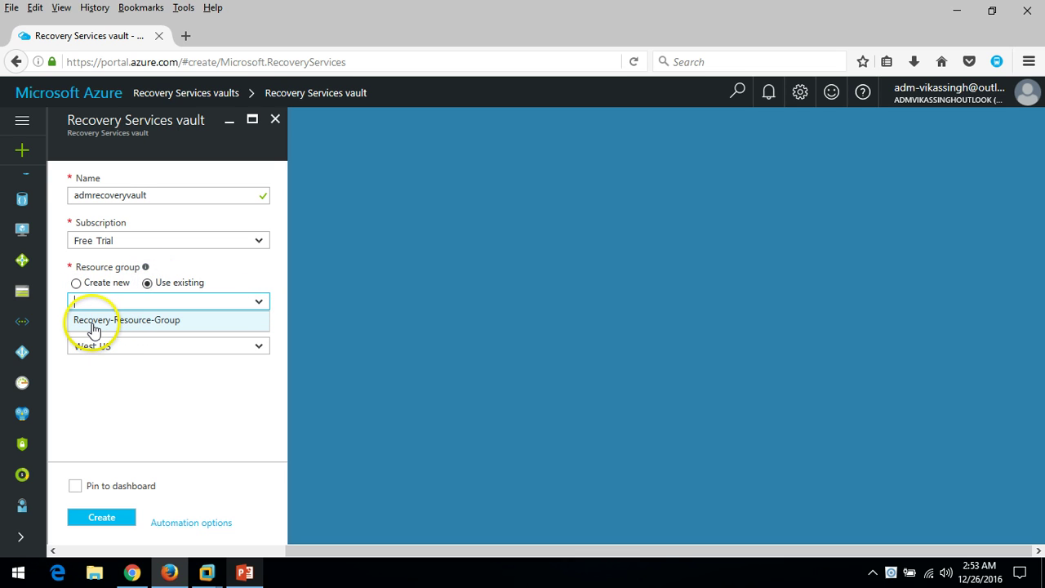
{"action": "left_click", "coordinate": [158, 322]}
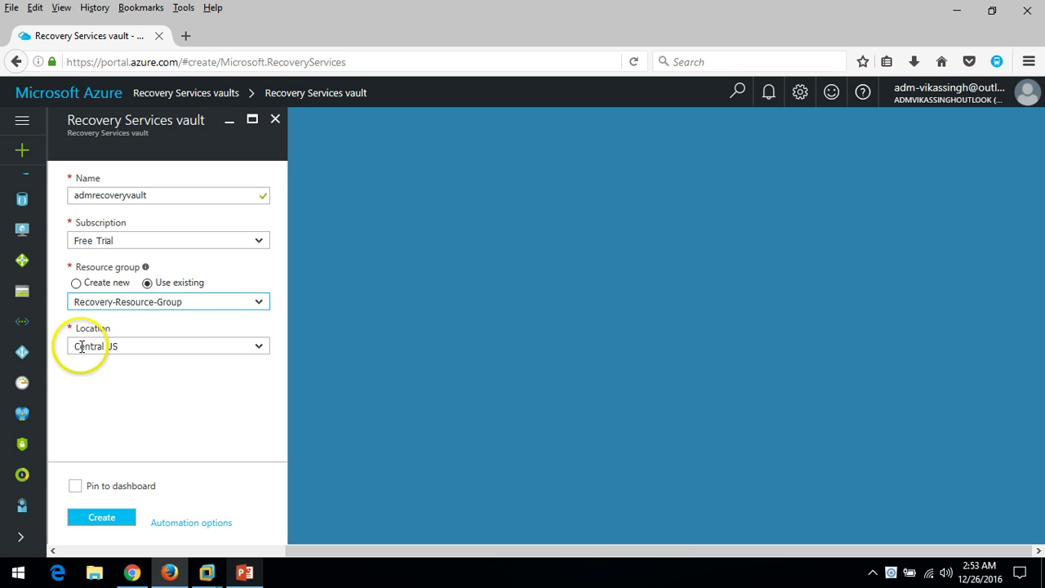
{"action": "left_click", "coordinate": [131, 391]}
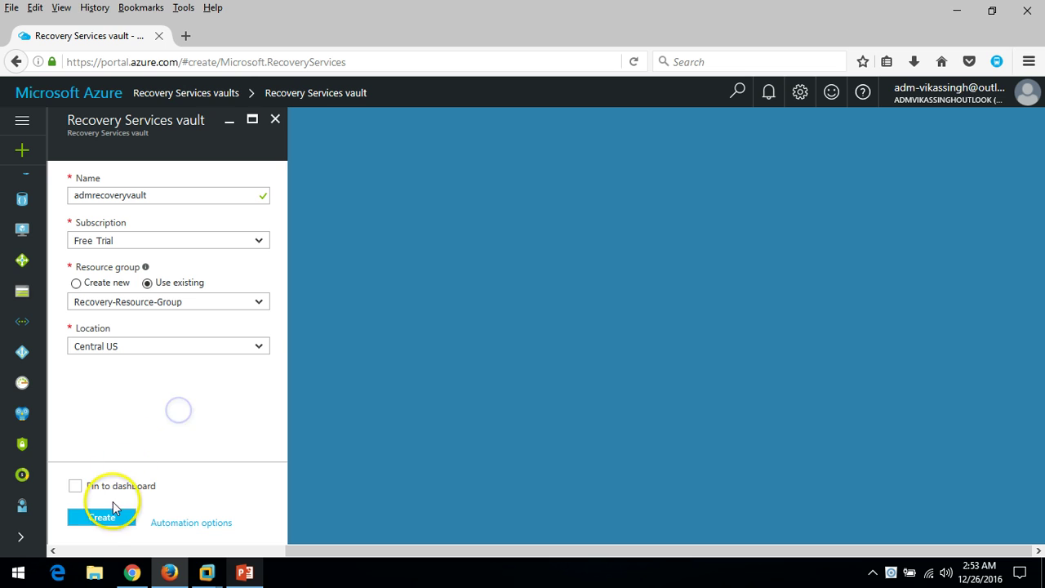
{"action": "left_click", "coordinate": [102, 516]}
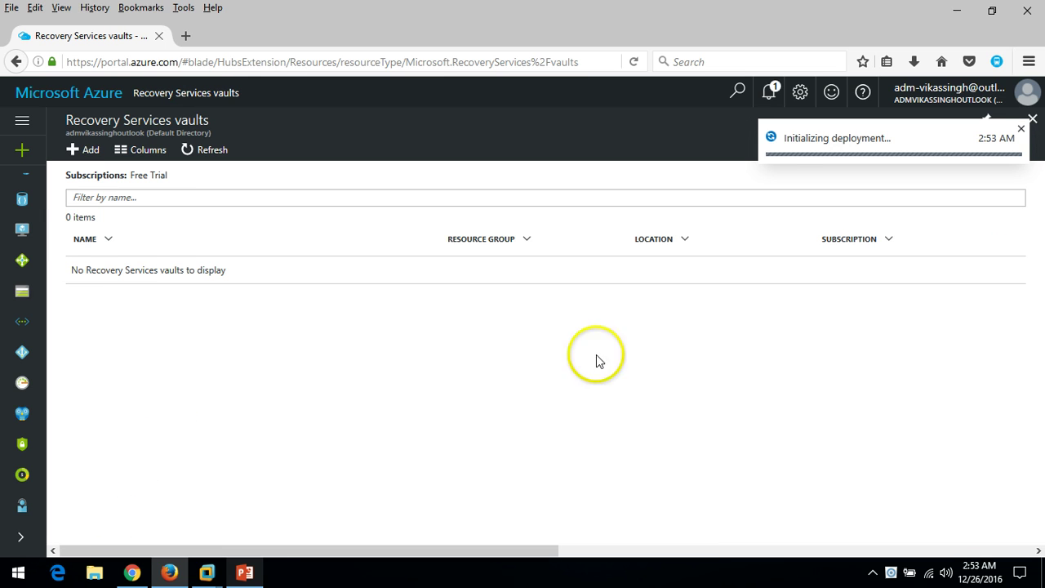
Look at the running deployment's event details and check the All resources list for the new vault
{"action": "left_click", "coordinate": [820, 141]}
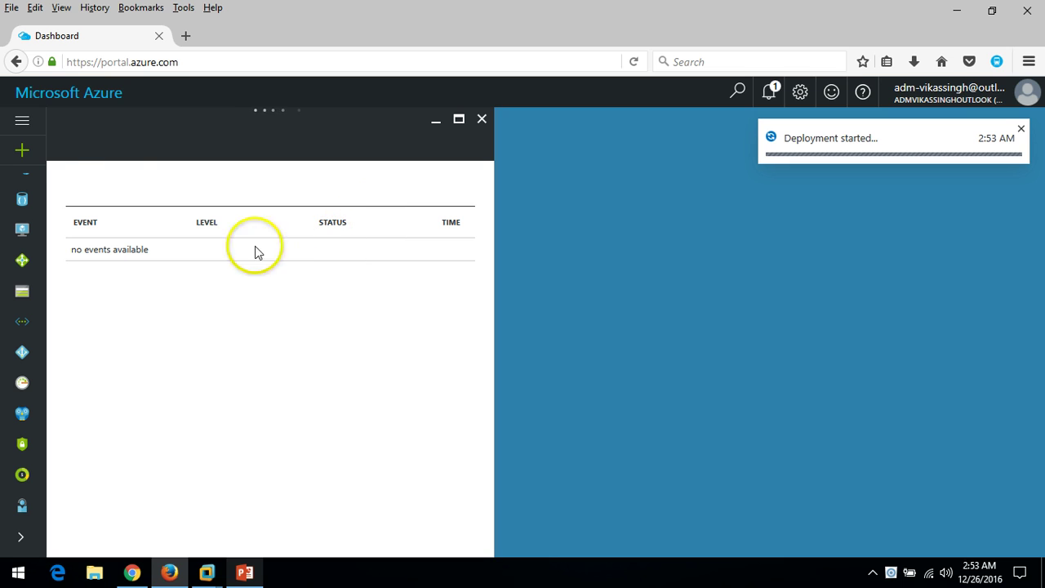
{"action": "left_click", "coordinate": [22, 123]}
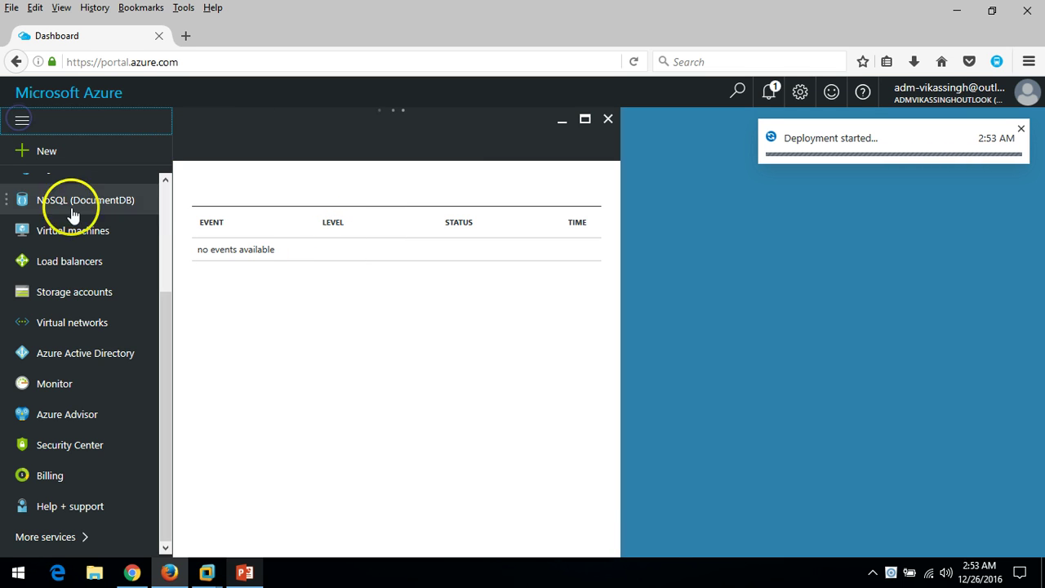
{"action": "scroll", "coordinate": [86, 289], "scroll_direction": "up", "scroll_amount": 3}
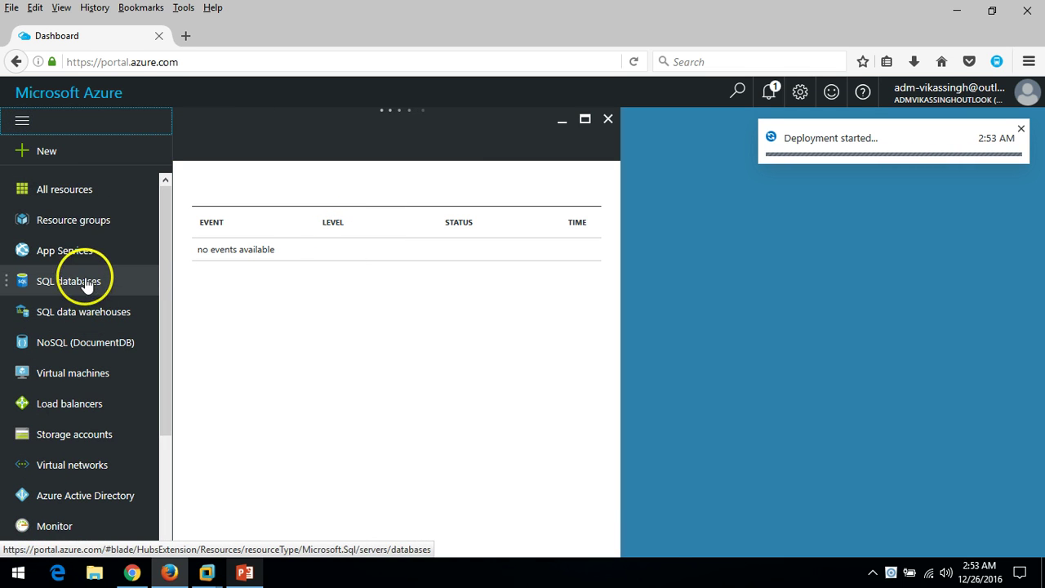
{"action": "left_click", "coordinate": [69, 194]}
{"action": "left_click", "coordinate": [214, 381]}
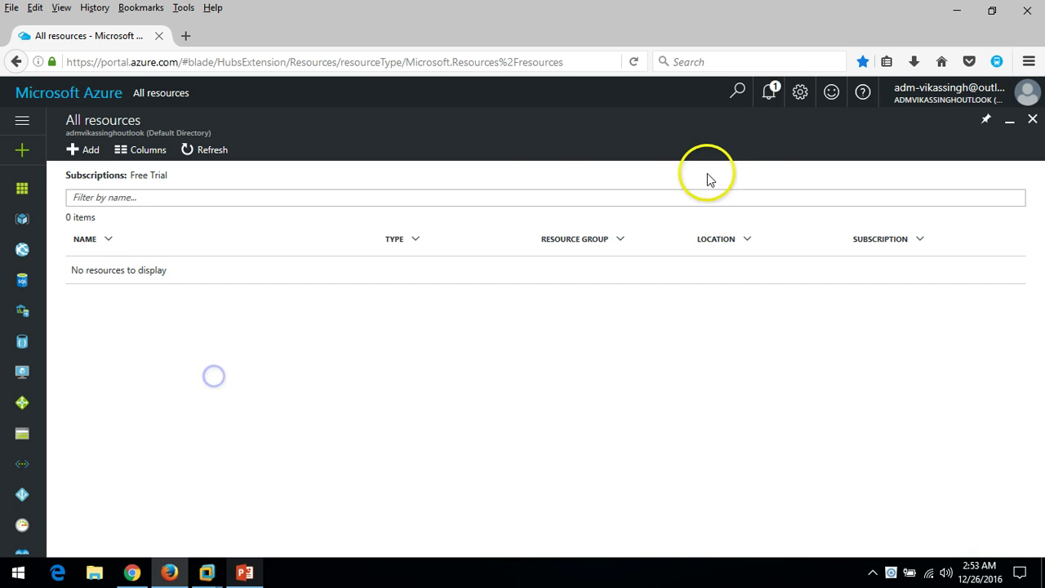
Monitor the vault's deployment in the notifications, then view its deployment details and close them
{"action": "left_click", "coordinate": [772, 94]}
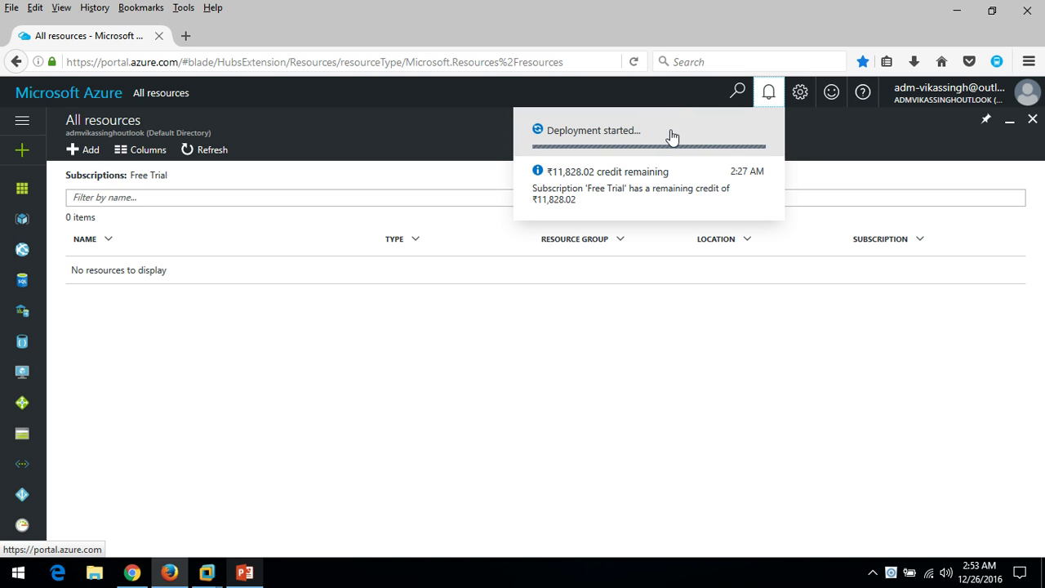
{"action": "left_click", "coordinate": [545, 410]}
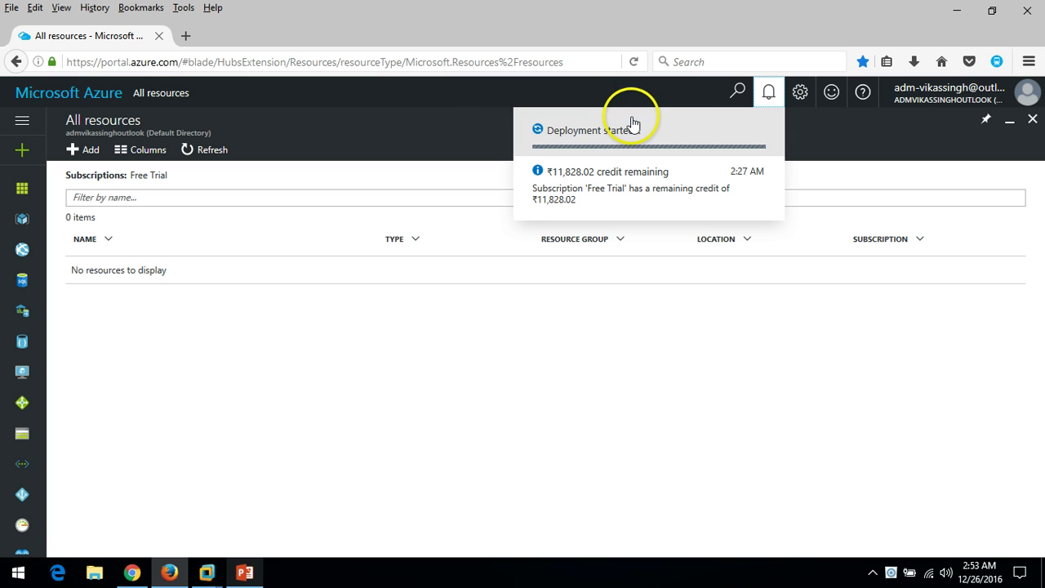
{"action": "left_click", "coordinate": [391, 420]}
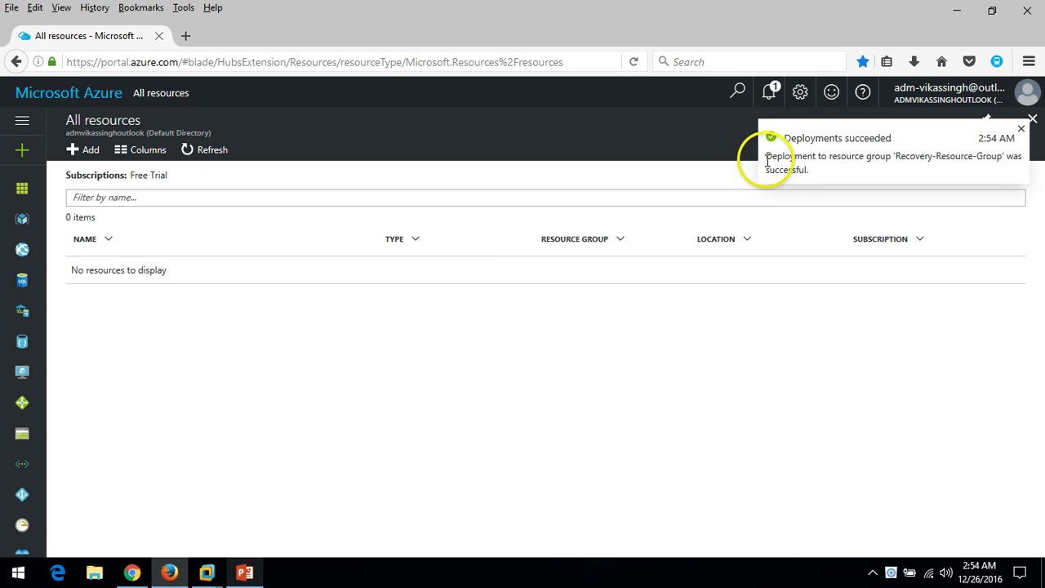
{"action": "left_click_drag", "start_coordinate": [898, 156], "coordinate": [966, 168]}
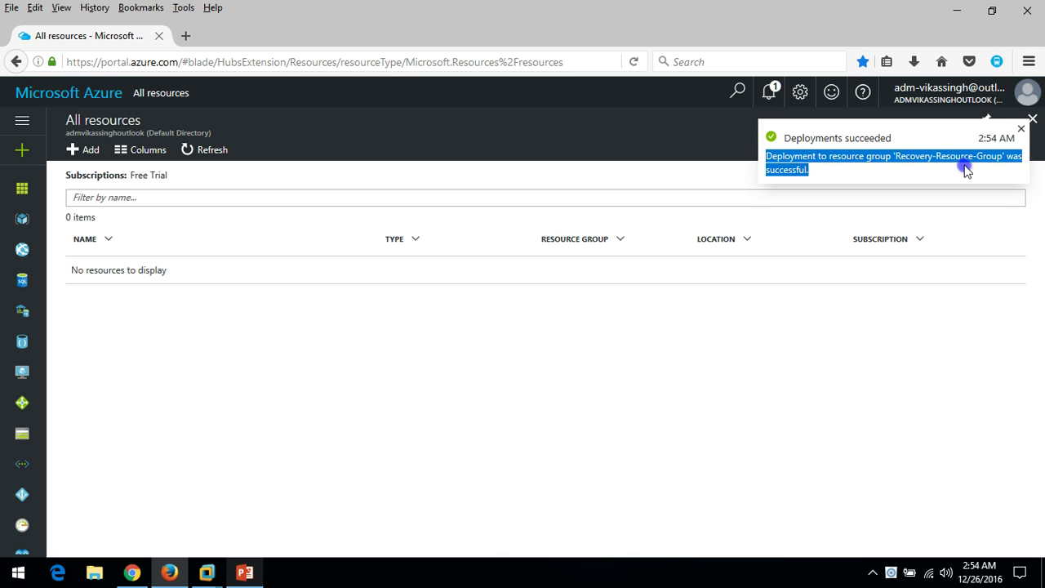
{"action": "left_click", "coordinate": [887, 168]}
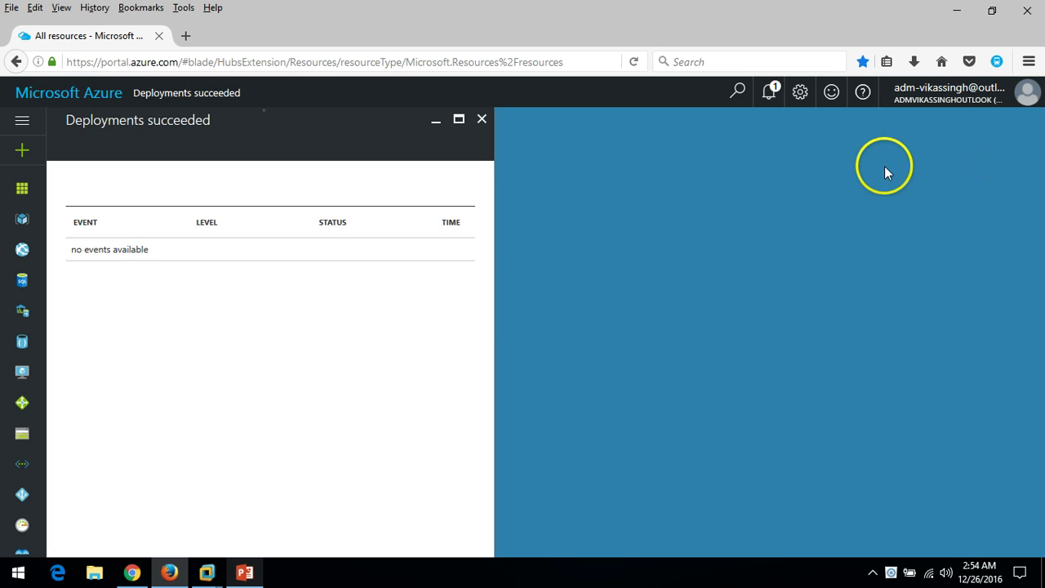
{"action": "left_click", "coordinate": [482, 120]}
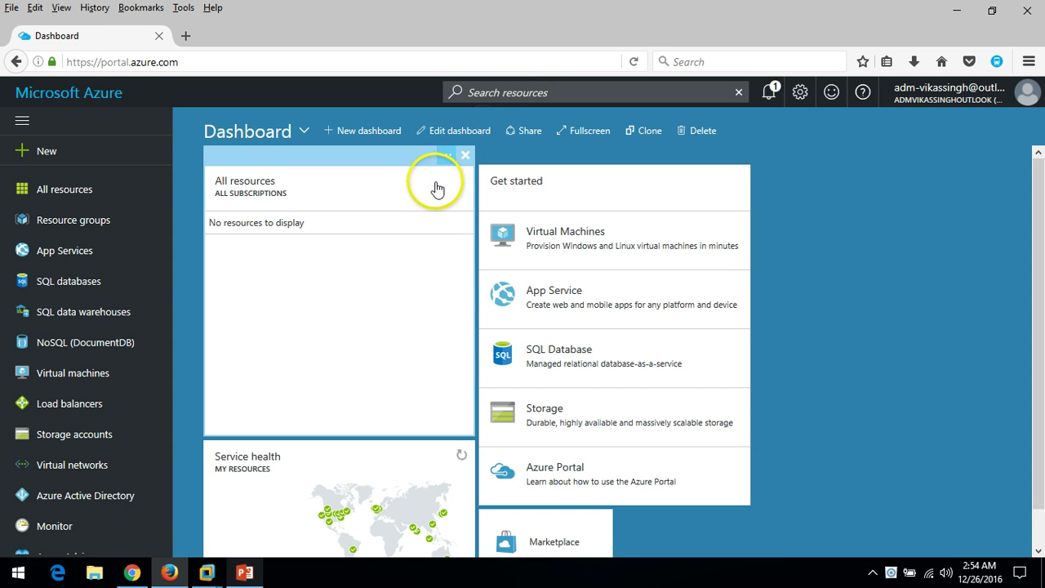
Open admrecoveryvault from All resources and review its overview and available settings
{"action": "left_click", "coordinate": [91, 198]}
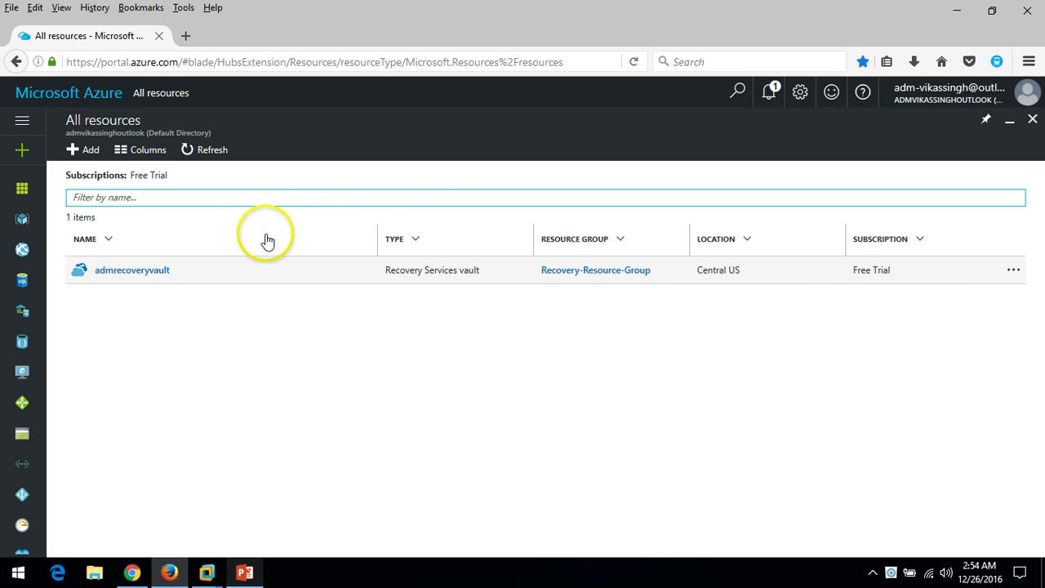
{"action": "left_click", "coordinate": [118, 271]}
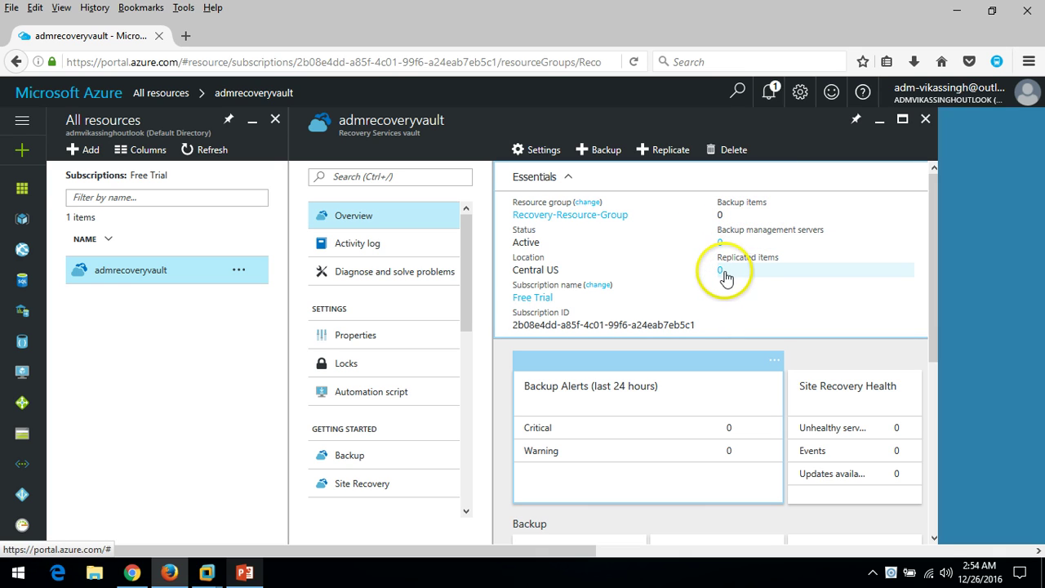
{"action": "scroll", "coordinate": [386, 389], "scroll_direction": "down", "scroll_amount": 5}
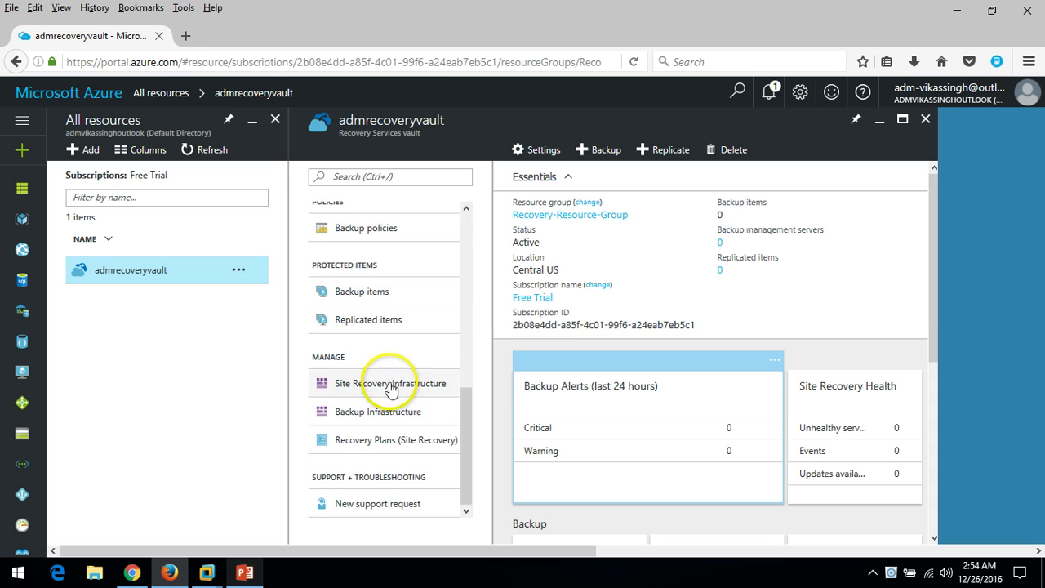
{"action": "scroll", "coordinate": [397, 401], "scroll_direction": "up", "scroll_amount": 4}
{"action": "scroll", "coordinate": [363, 439], "scroll_direction": "up", "scroll_amount": 2}
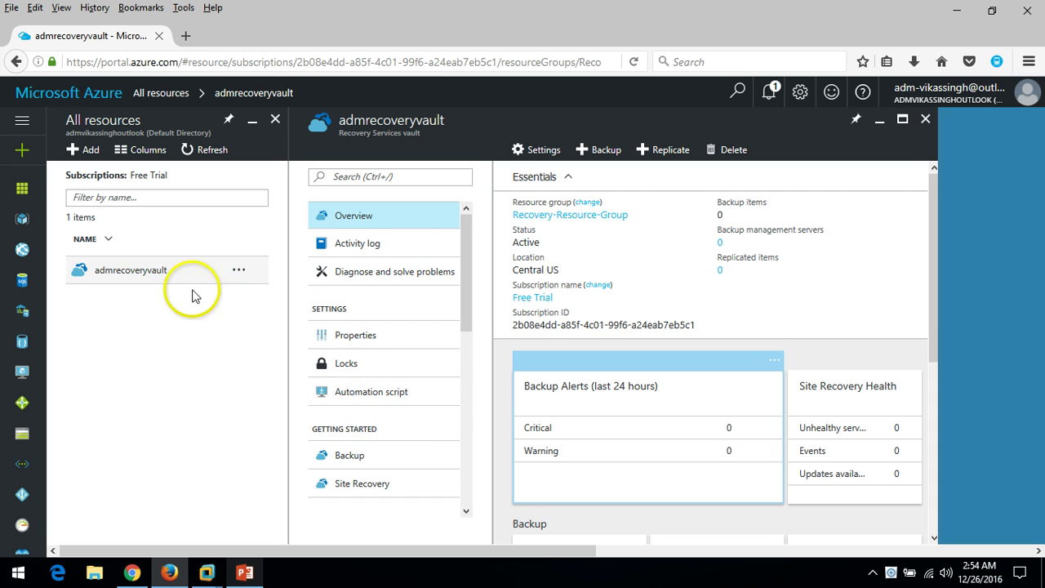
Review the task list on the PowerPoint demo environment slide and return to the Azure portal in Firefox
{"action": "left_click", "coordinate": [244, 571]}
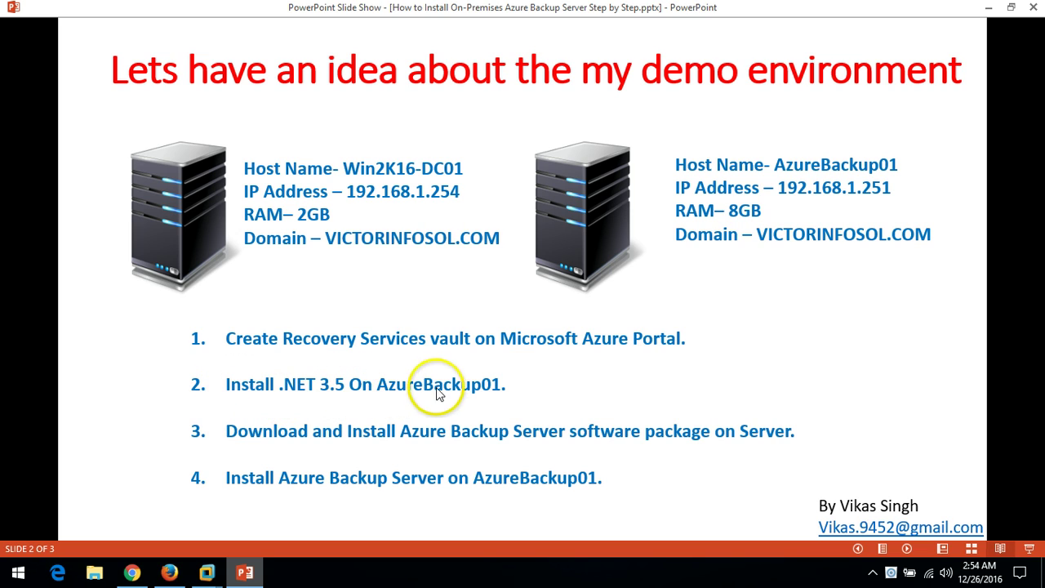
{"action": "left_click", "coordinate": [263, 567]}
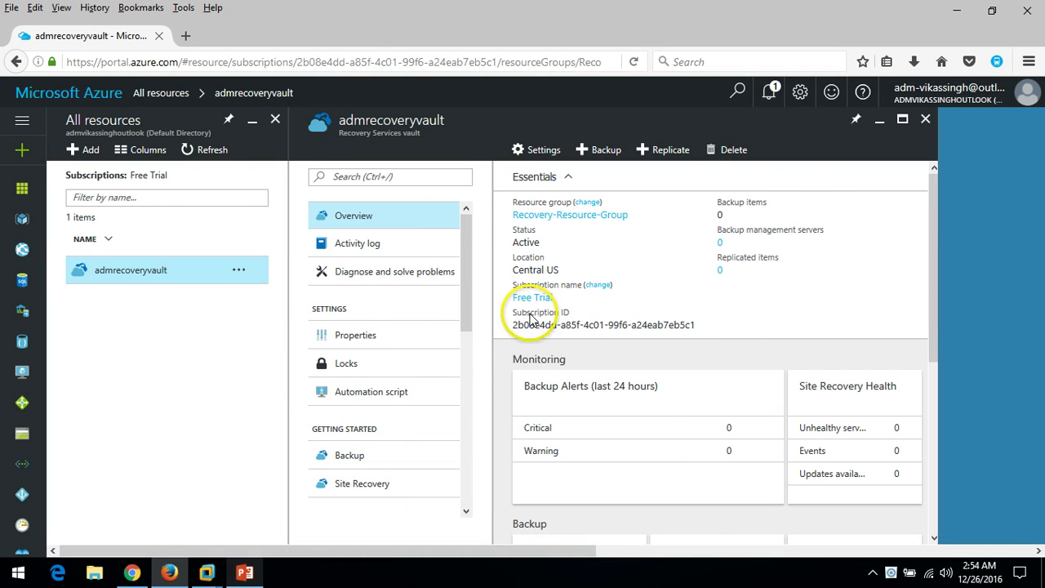
{"action": "left_click", "coordinate": [201, 399]}
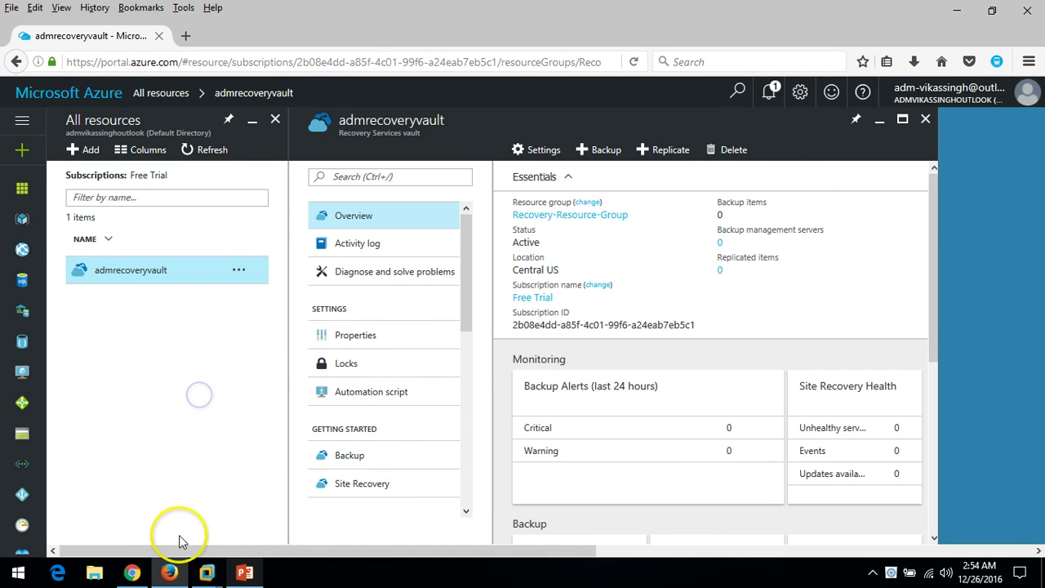
Switch to the AzureBackup01 virtual machine in VMware Workstation and start the Add Roles and Features Wizard from Server Manager
{"action": "mouse_move", "coordinate": [222, 563]}
{"action": "left_click", "coordinate": [274, 478]}
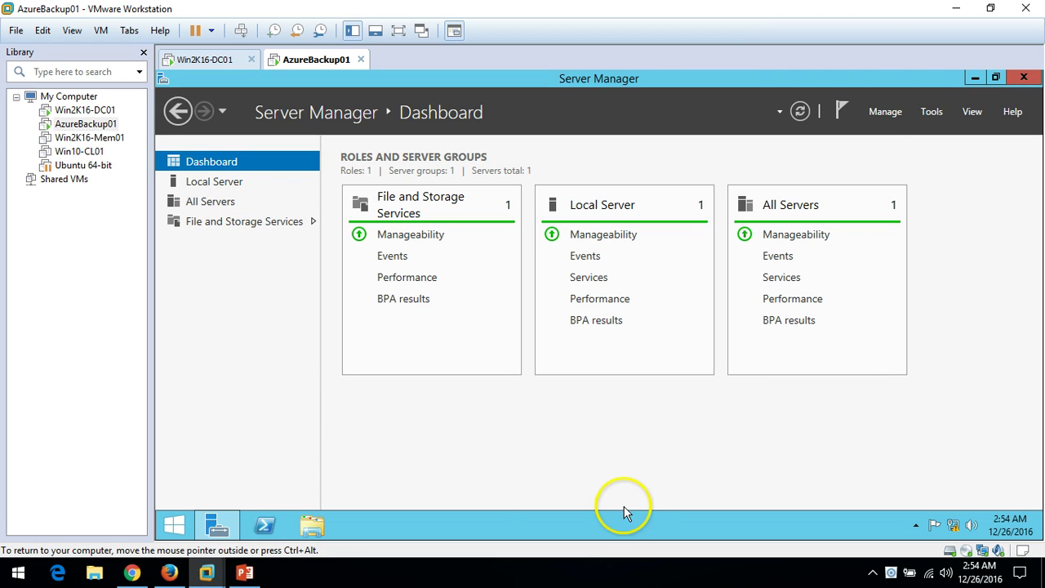
{"action": "left_click", "coordinate": [892, 114]}
{"action": "left_click", "coordinate": [913, 134]}
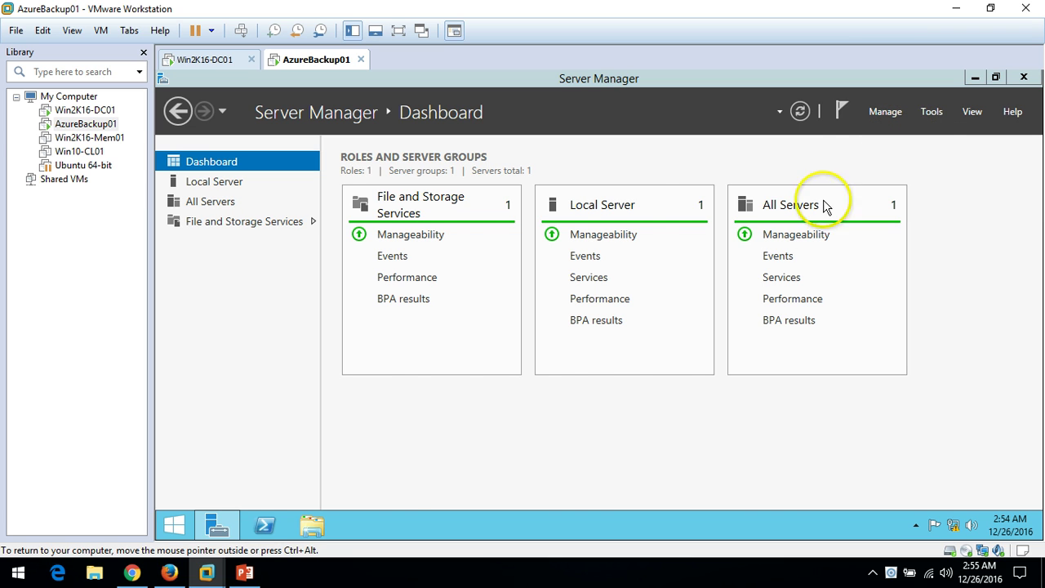
{"action": "double_click", "coordinate": [638, 140]}
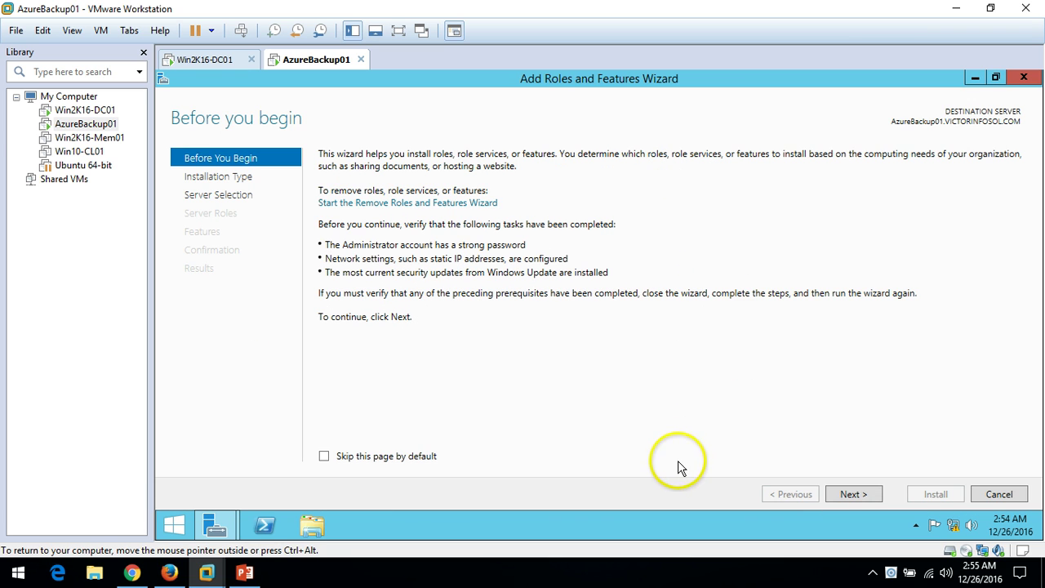
Check the .NET Framework 3.5 Features for a role-based installation on AzureBackup01, cancel the wizard, and return to the PowerPoint slide
{"action": "left_click", "coordinate": [850, 494]}
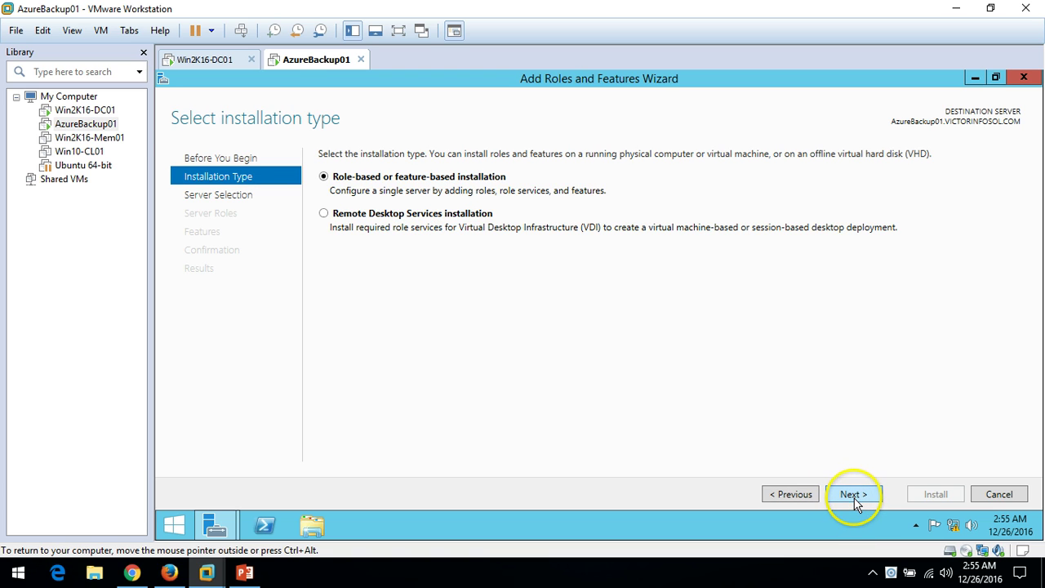
{"action": "left_click", "coordinate": [849, 496]}
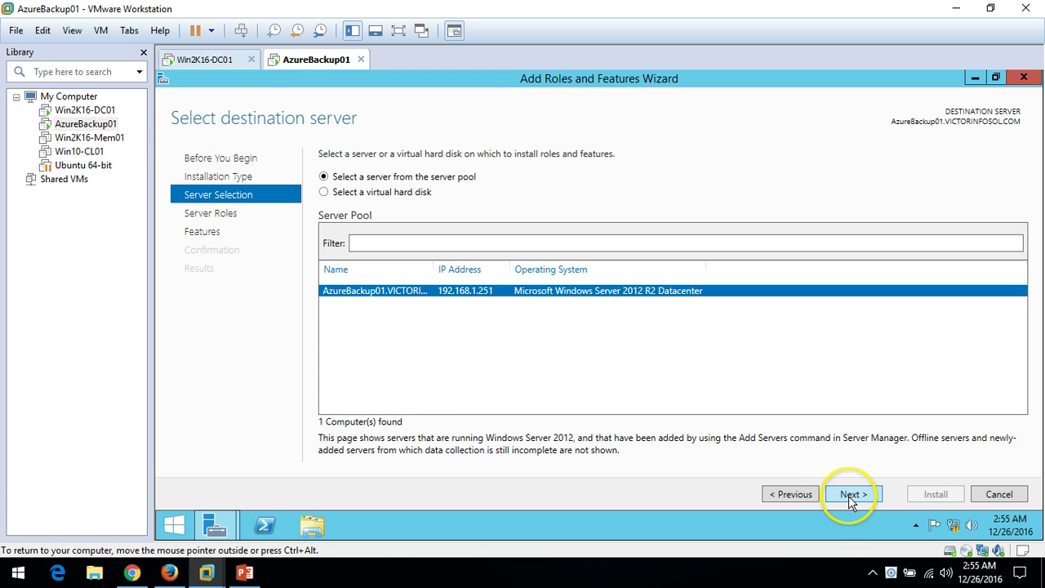
{"action": "left_click", "coordinate": [853, 495]}
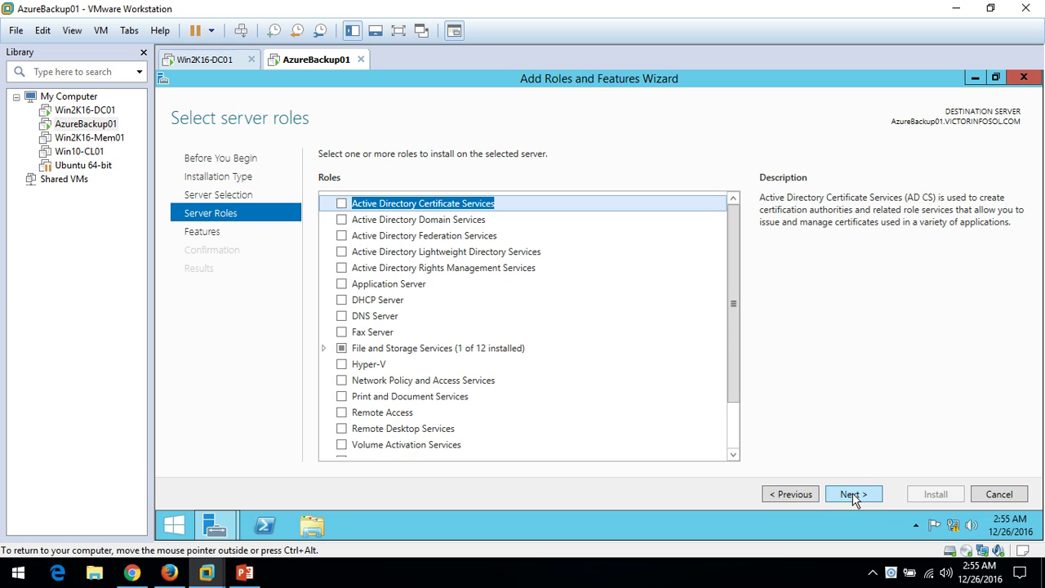
{"action": "left_click", "coordinate": [853, 496]}
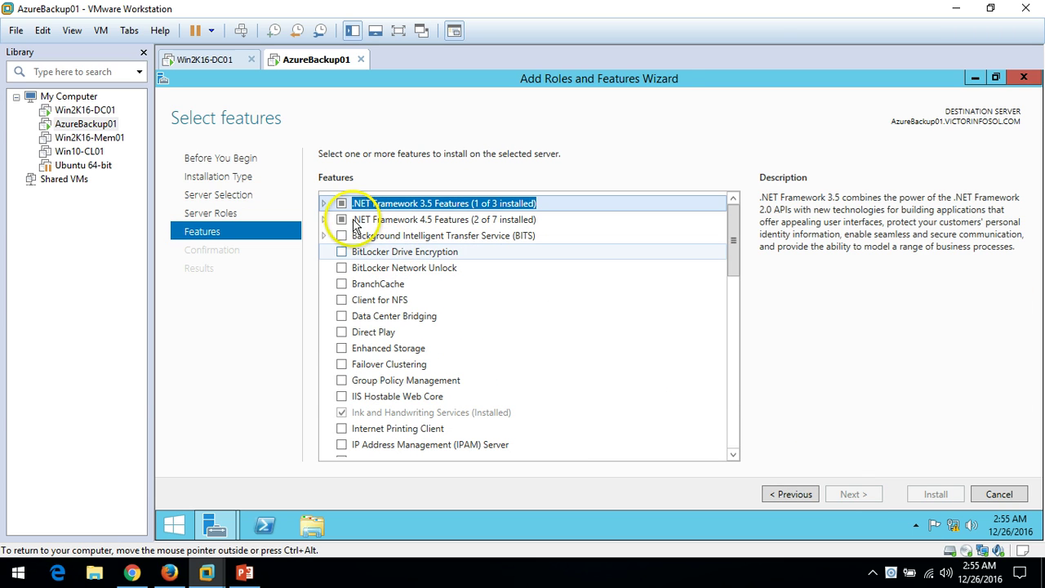
{"action": "left_click", "coordinate": [324, 203]}
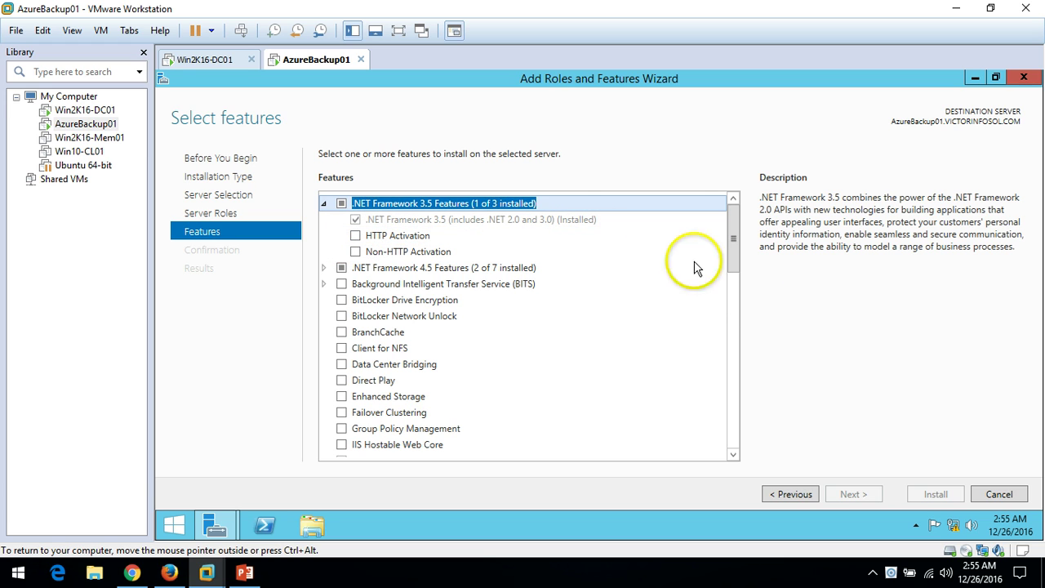
{"action": "left_click", "coordinate": [998, 495]}
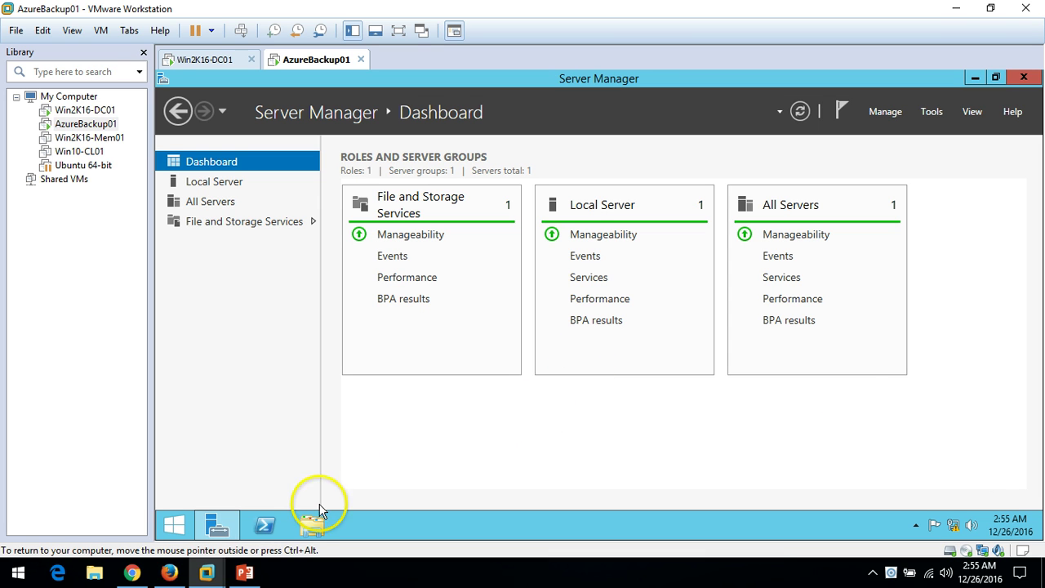
{"action": "left_click", "coordinate": [245, 573]}
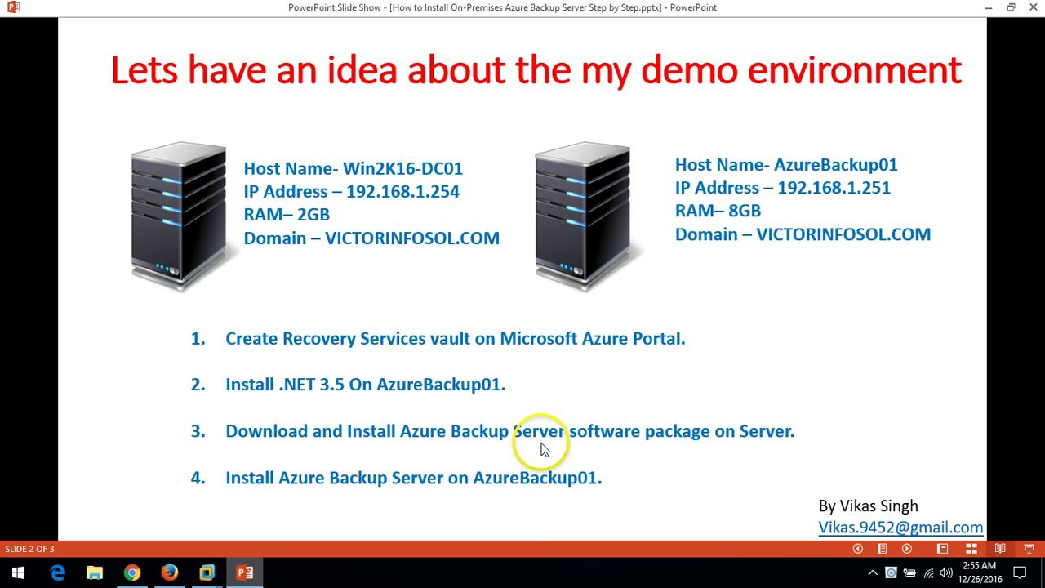
Return to the Azure portal in Firefox and open the Backup getting-started page of admrecoveryvault
{"action": "left_click", "coordinate": [245, 573]}
{"action": "mouse_move", "coordinate": [134, 581]}
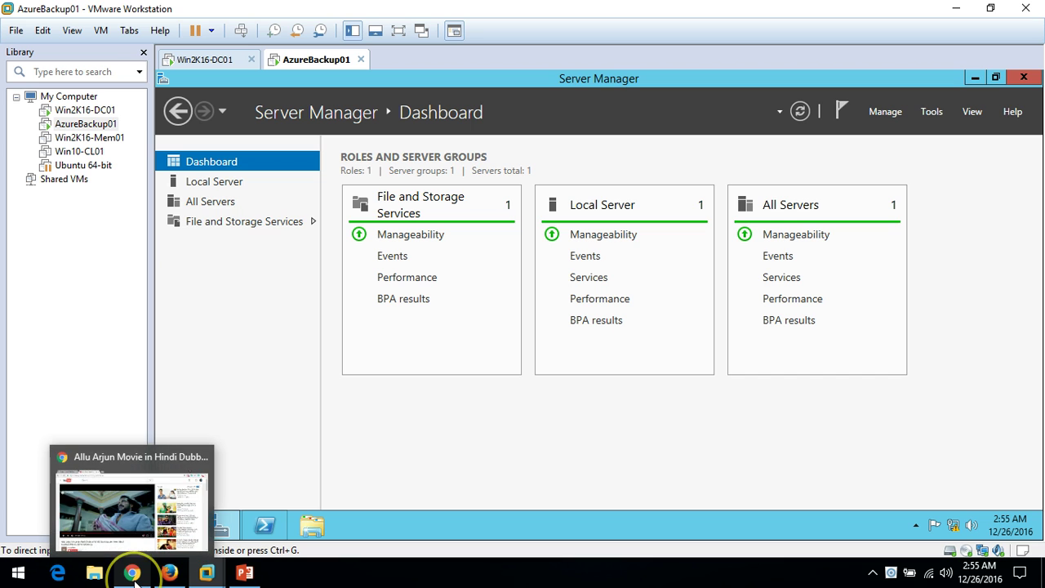
{"action": "left_click", "coordinate": [169, 573]}
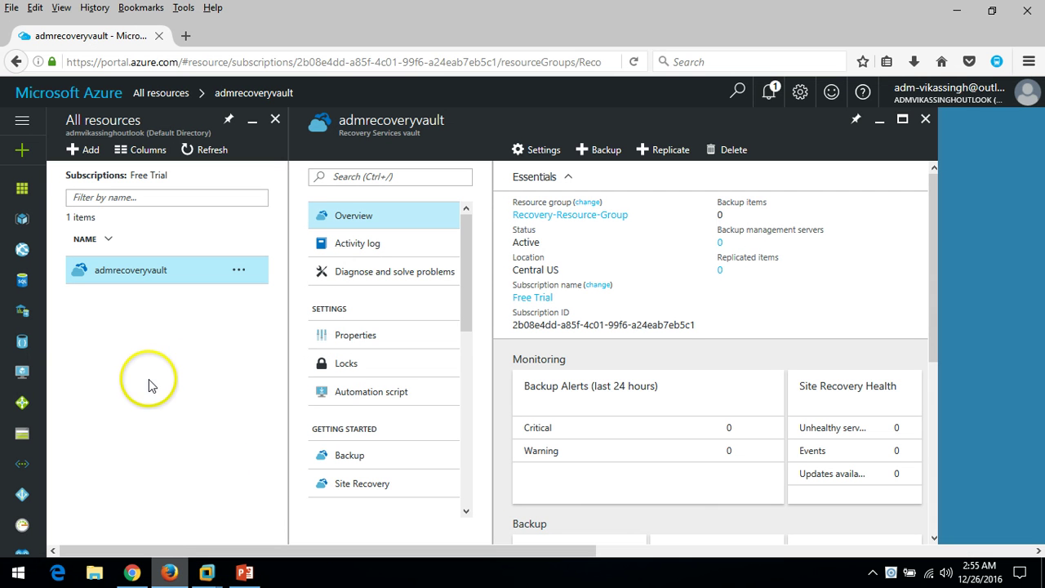
{"action": "left_click_drag", "start_coordinate": [467, 257], "coordinate": [457, 305]}
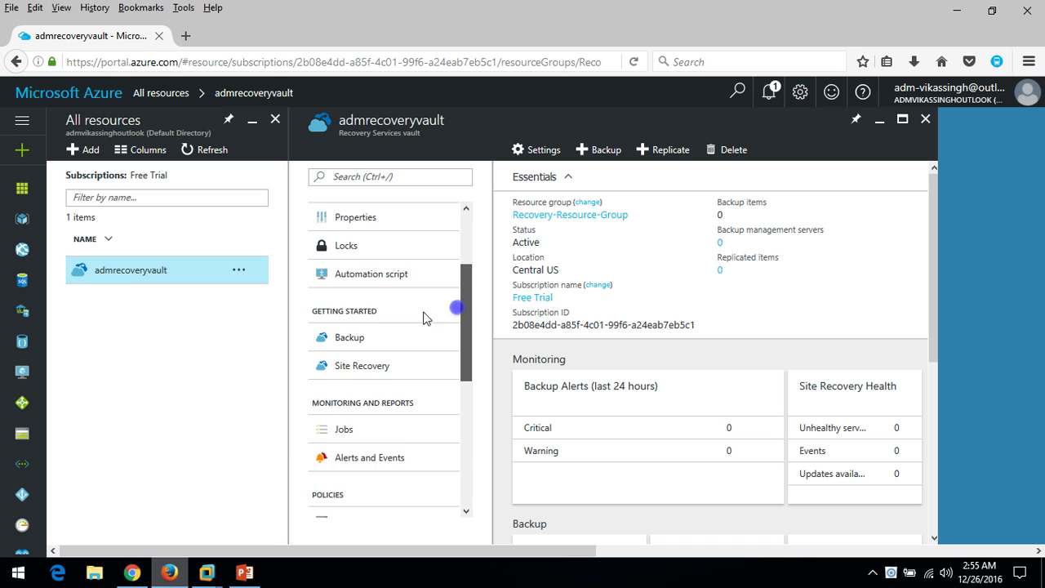
{"action": "left_click", "coordinate": [349, 336]}
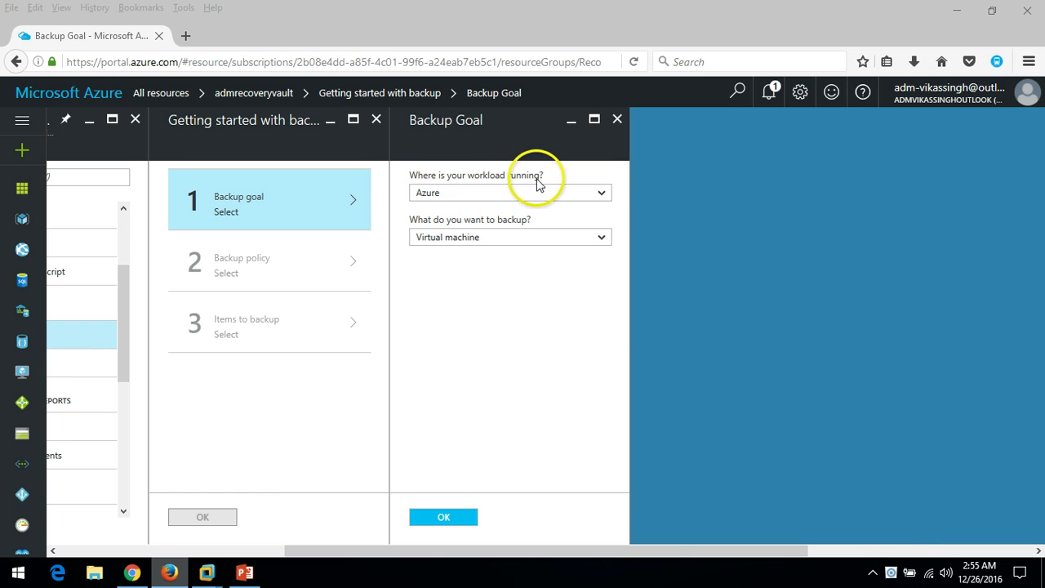
Set the backup goal to an On-premises workload with Bare Metal Recovery and confirm it
{"action": "left_click", "coordinate": [466, 203]}
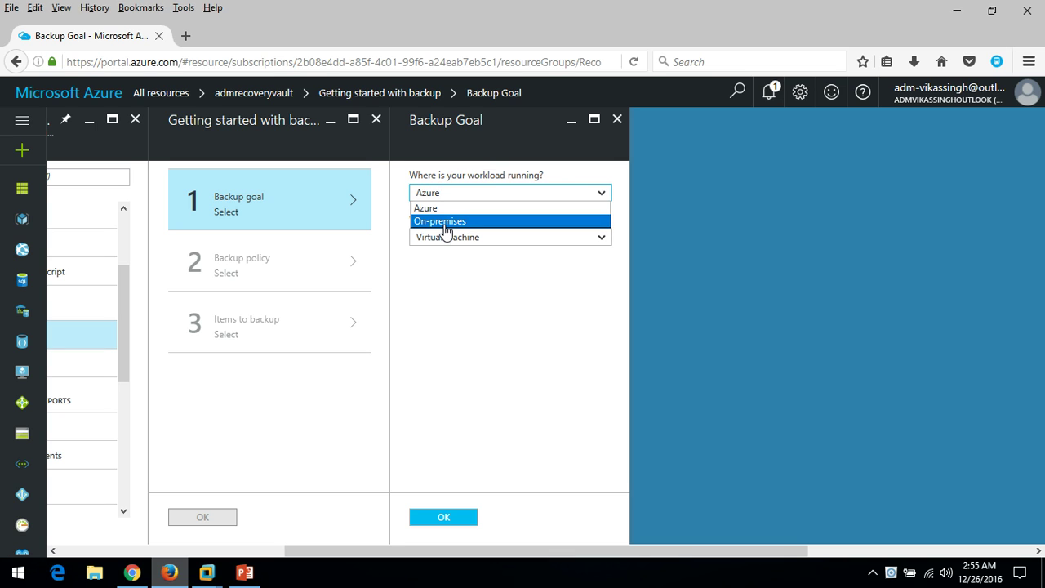
{"action": "left_click", "coordinate": [446, 222]}
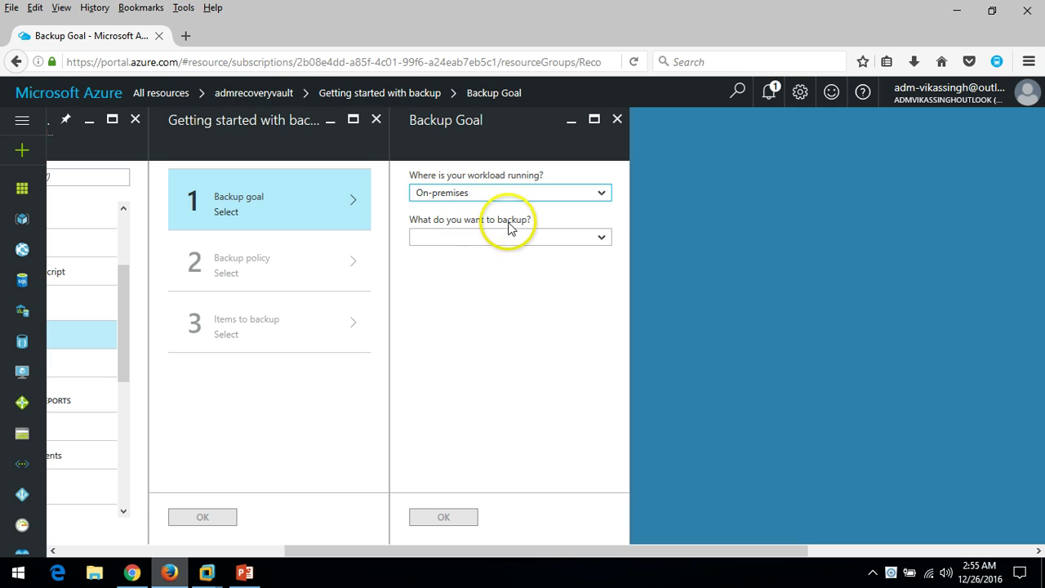
{"action": "left_click", "coordinate": [589, 239]}
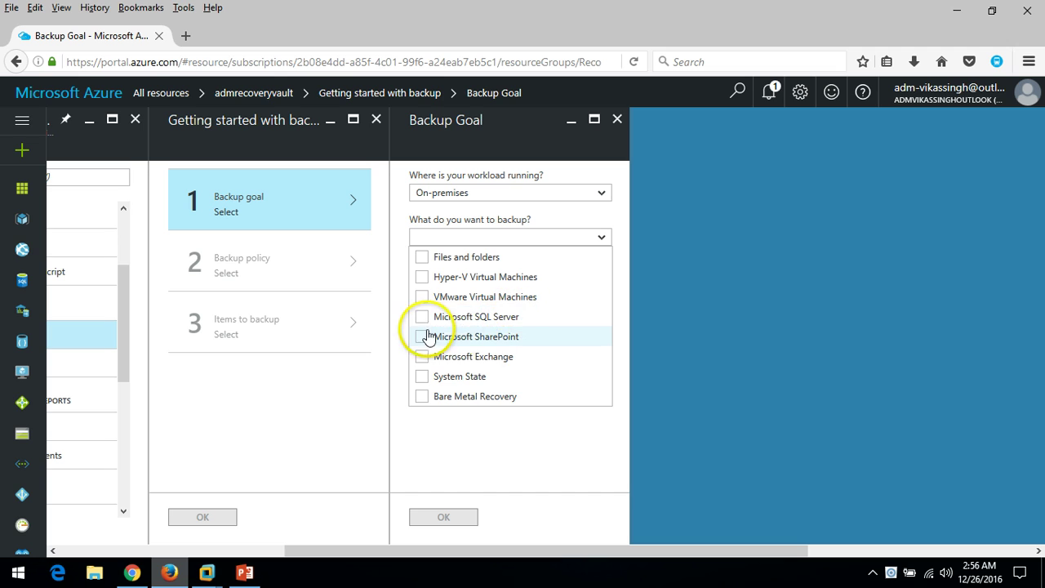
{"action": "left_click", "coordinate": [420, 396]}
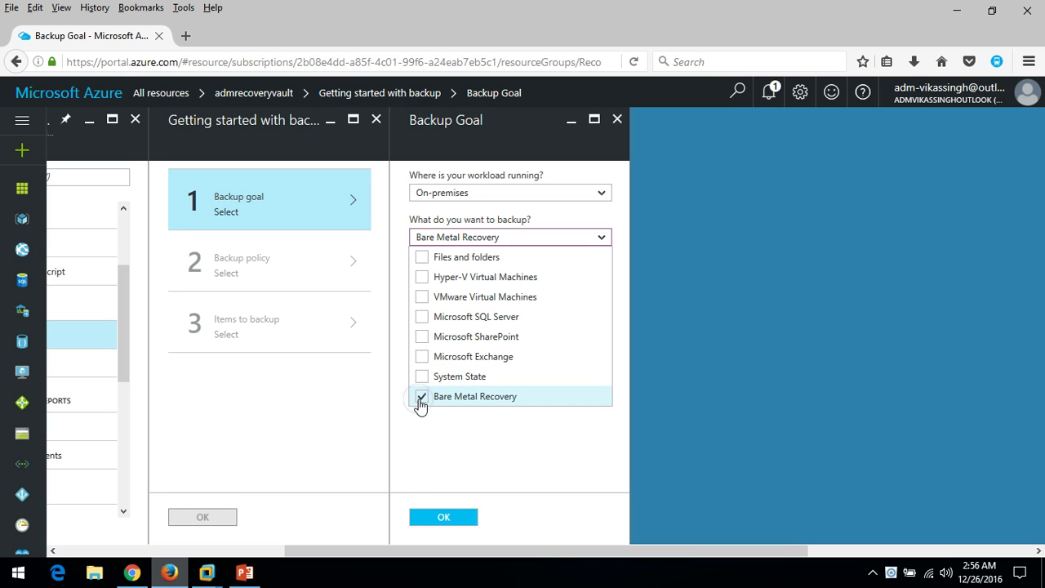
{"action": "left_click", "coordinate": [445, 518]}
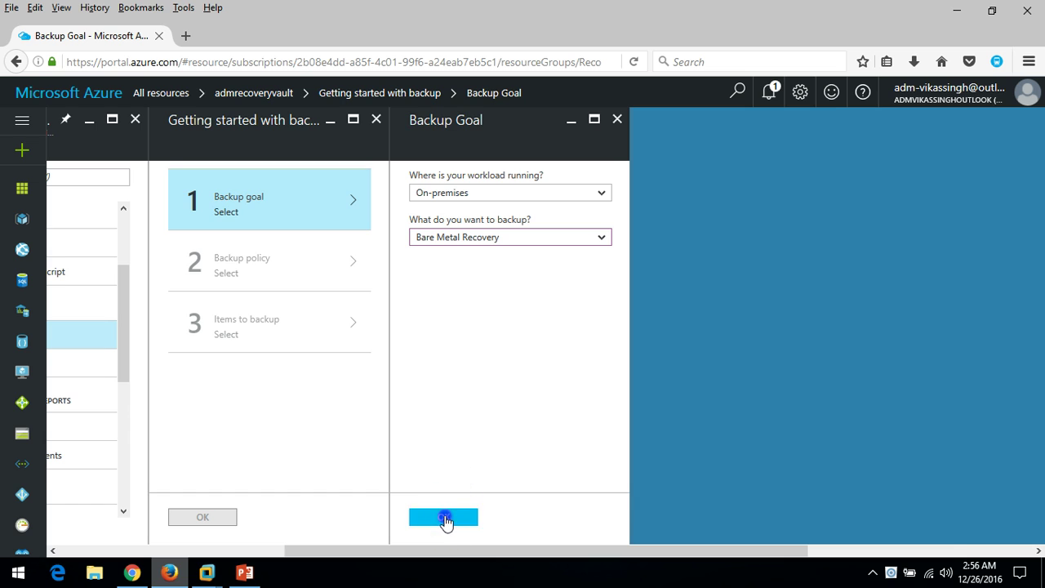
{"action": "left_click", "coordinate": [445, 518]}
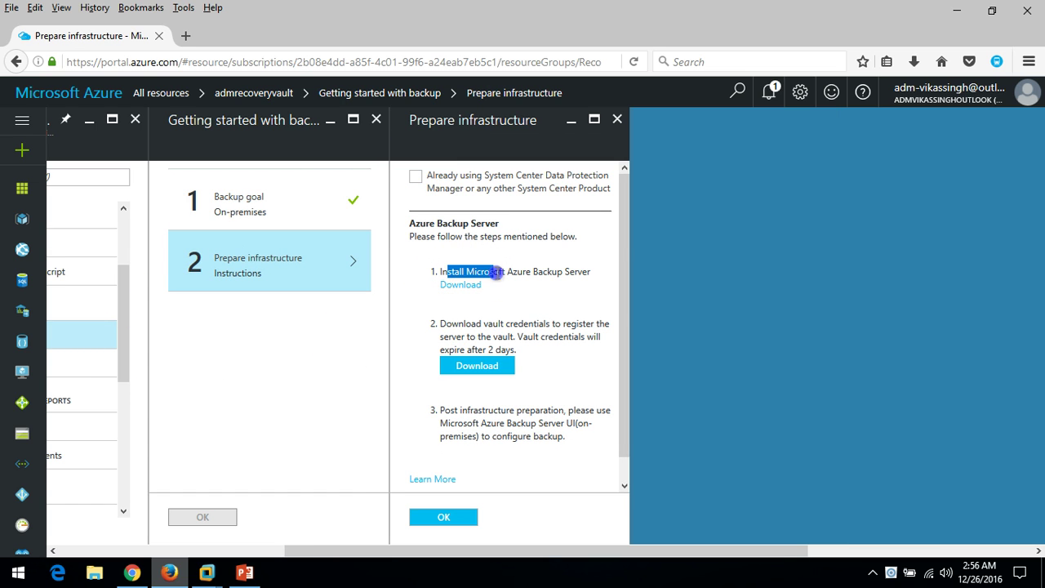
Open the Microsoft Azure Backup Server download page from the infrastructure instructions and bring up its English download file list
{"action": "left_click", "coordinate": [577, 290]}
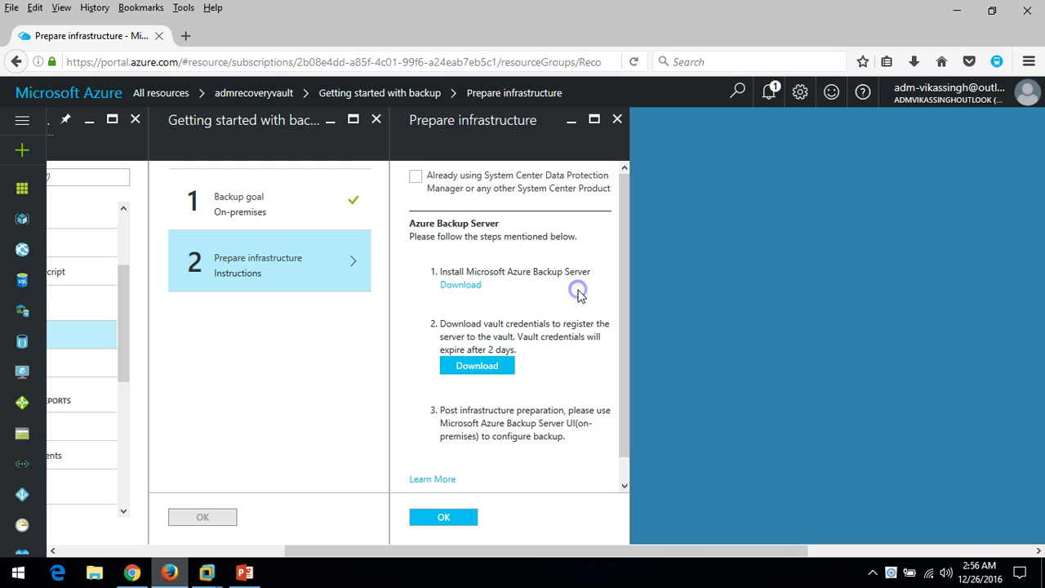
{"action": "left_click", "coordinate": [462, 286]}
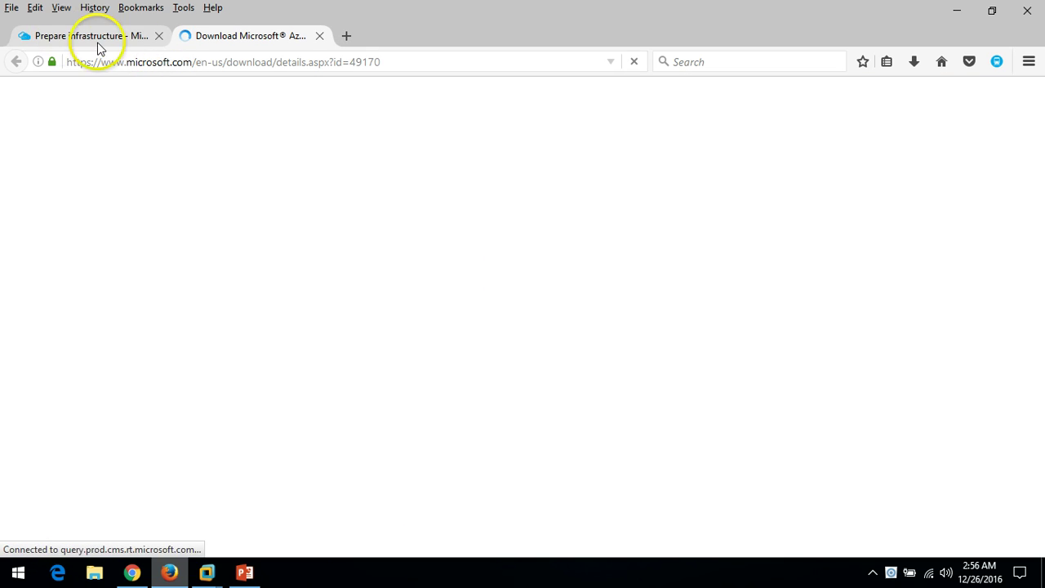
{"action": "scroll", "coordinate": [420, 281], "scroll_direction": "down", "scroll_amount": 3}
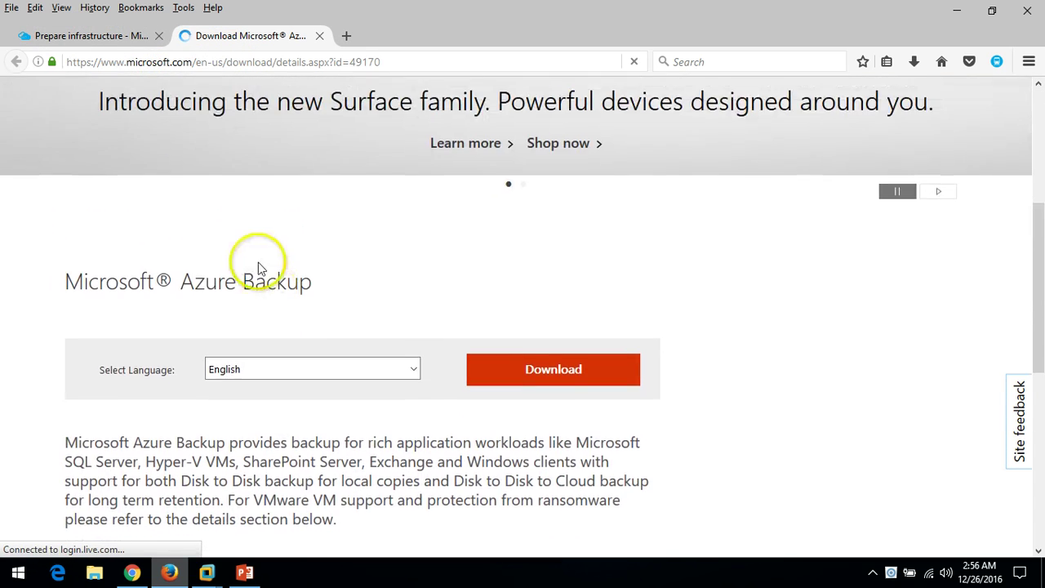
{"action": "scroll", "coordinate": [502, 310], "scroll_direction": "down", "scroll_amount": 4}
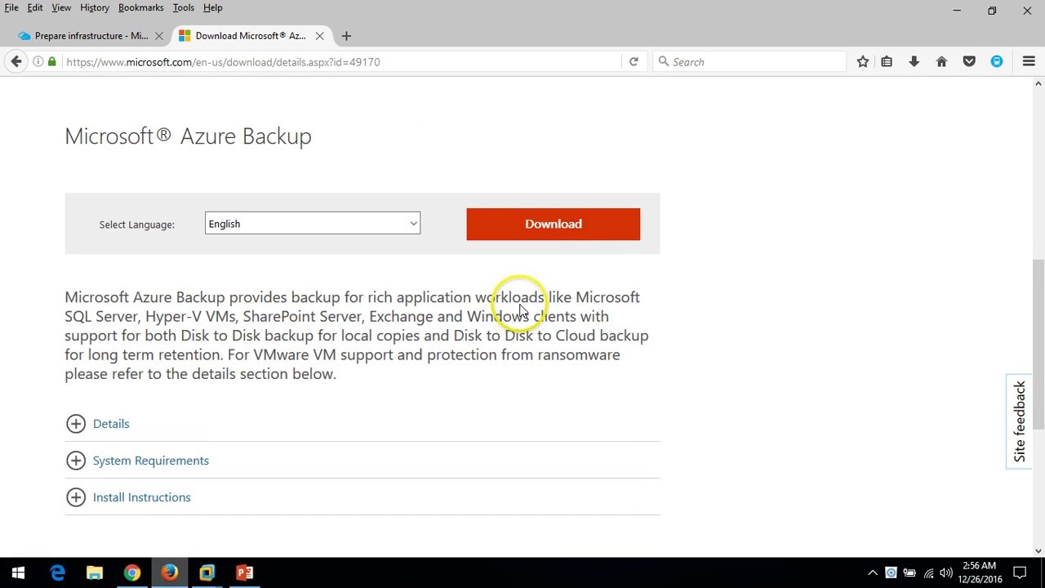
{"action": "left_click", "coordinate": [555, 225]}
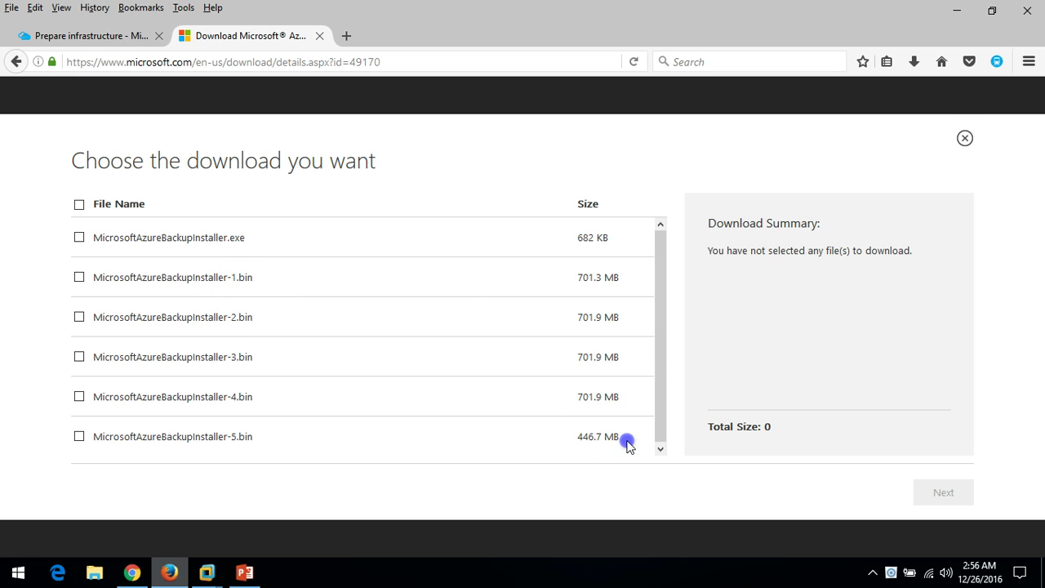
Review the MicrosoftAzureBackupInstaller .exe and .bin files offered for download and their sizes
{"action": "left_click_drag", "start_coordinate": [524, 401], "coordinate": [135, 280]}
{"action": "left_click", "coordinate": [86, 277]}
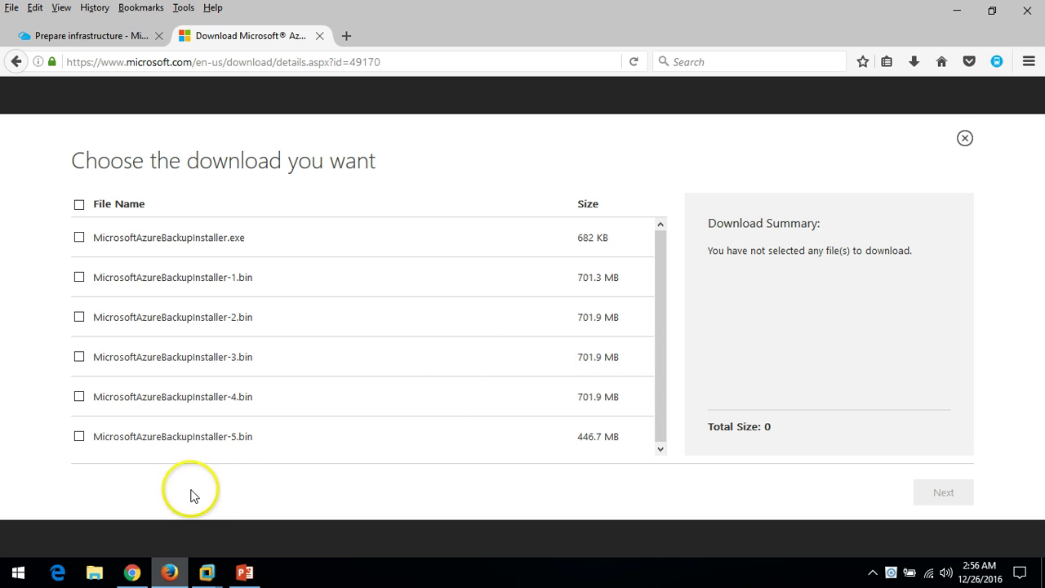
{"action": "left_click", "coordinate": [106, 237]}
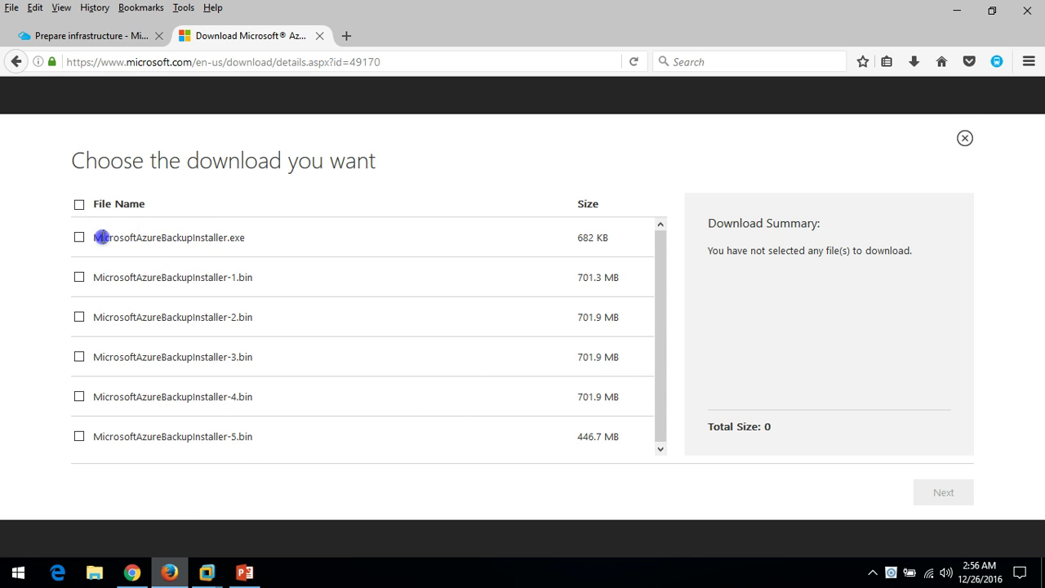
{"action": "left_click_drag", "start_coordinate": [101, 236], "coordinate": [309, 243]}
Check the task list on the PowerPoint slide and return to the AzureBackup01 virtual machine in VMware Workstation
{"action": "left_click", "coordinate": [169, 573]}
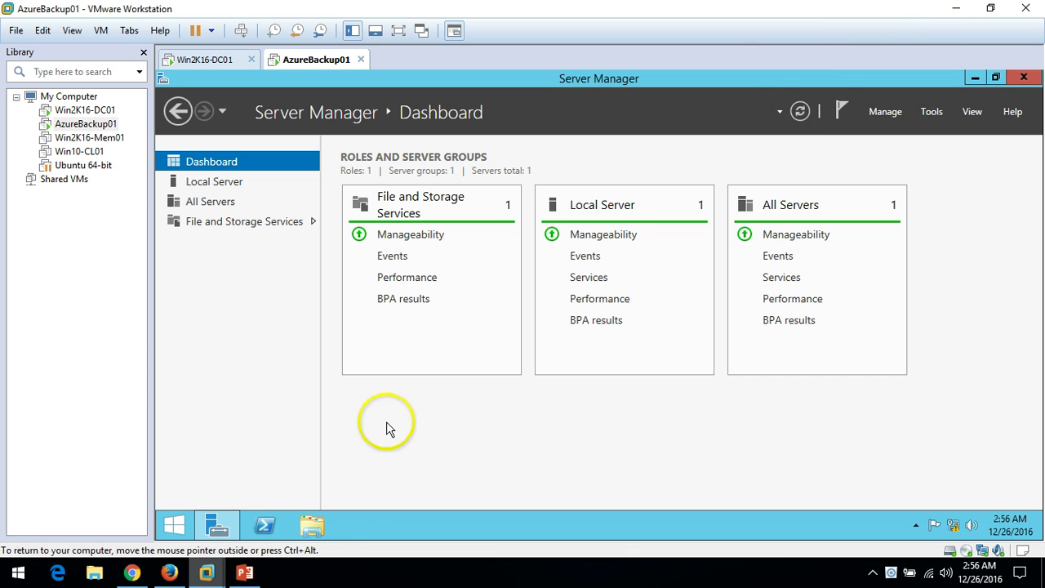
{"action": "left_click", "coordinate": [244, 572]}
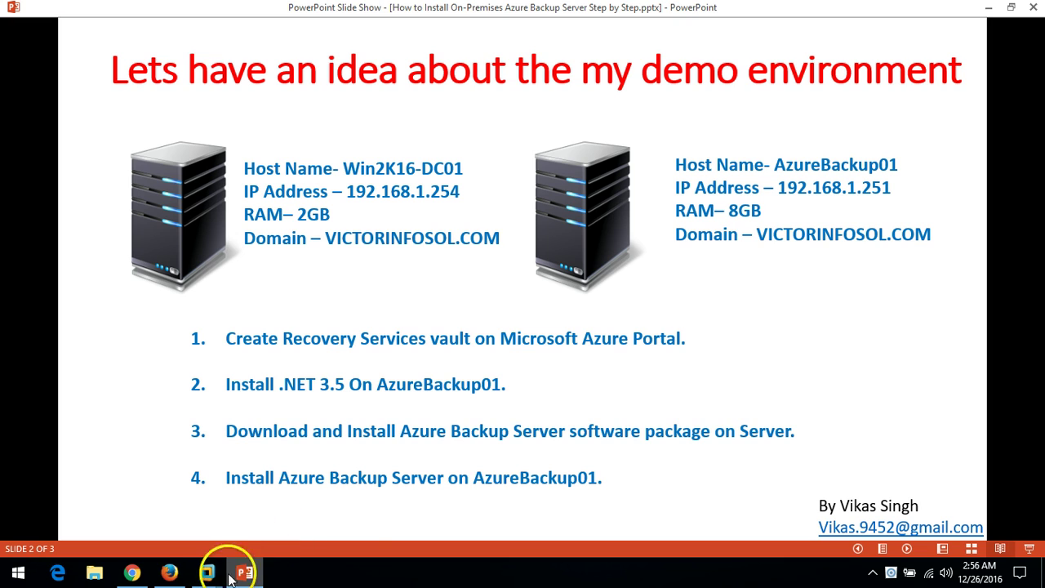
{"action": "mouse_move", "coordinate": [207, 572]}
{"action": "left_click", "coordinate": [259, 481]}
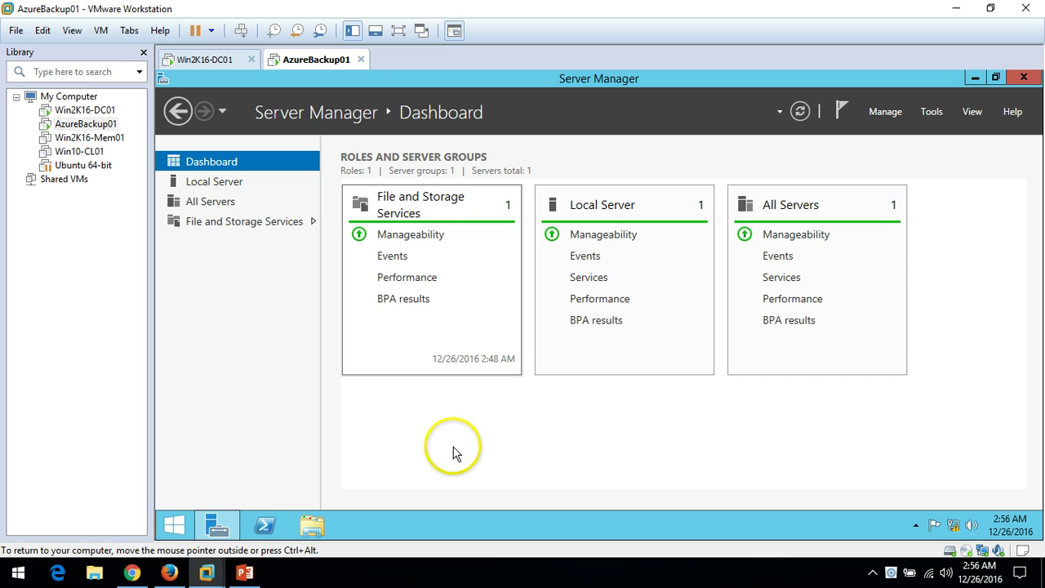
Attach Microsoft Azure Backup.iso from E:\ISO\Microsoft Others to the CD/DVD drive of the AzureBackup01 virtual machine
{"action": "right_click", "coordinate": [315, 60]}
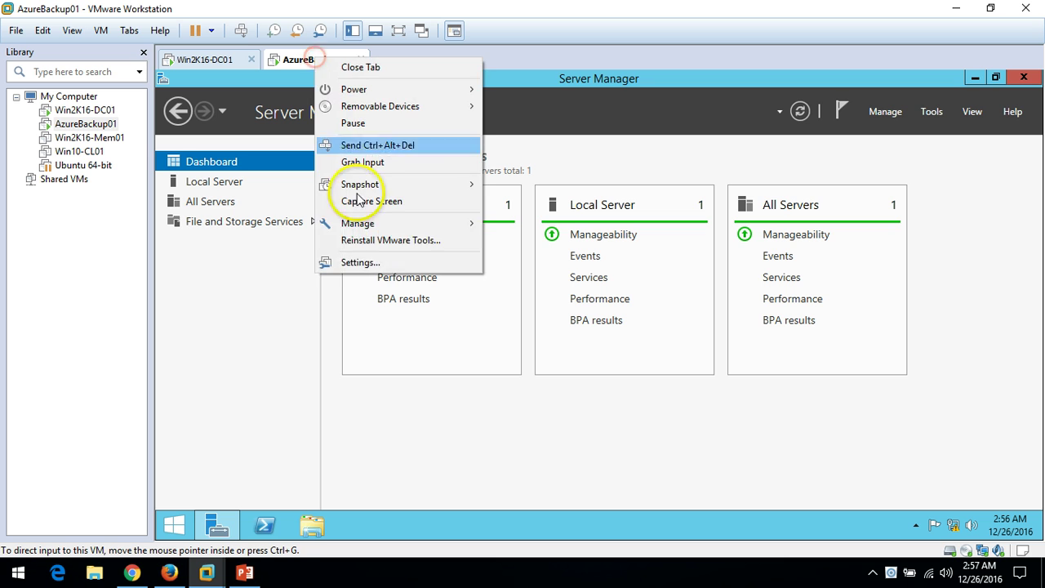
{"action": "left_click", "coordinate": [359, 263]}
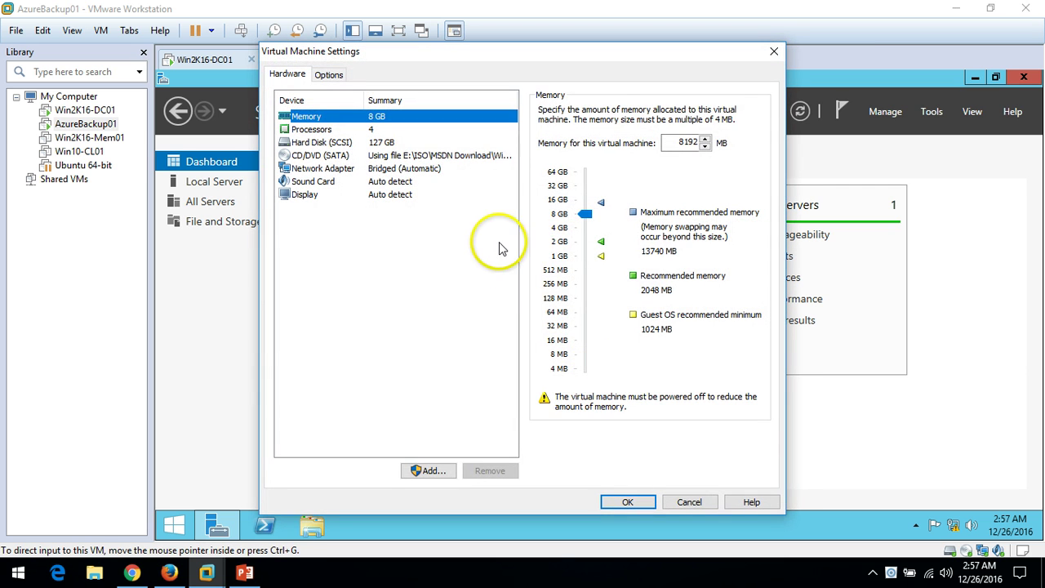
{"action": "left_click", "coordinate": [429, 155]}
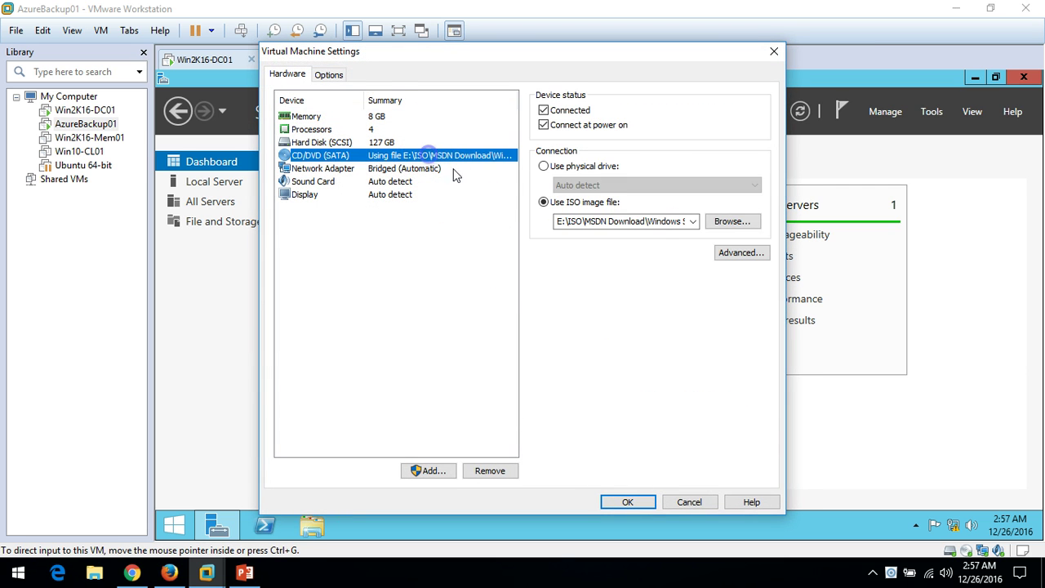
{"action": "left_click", "coordinate": [730, 221]}
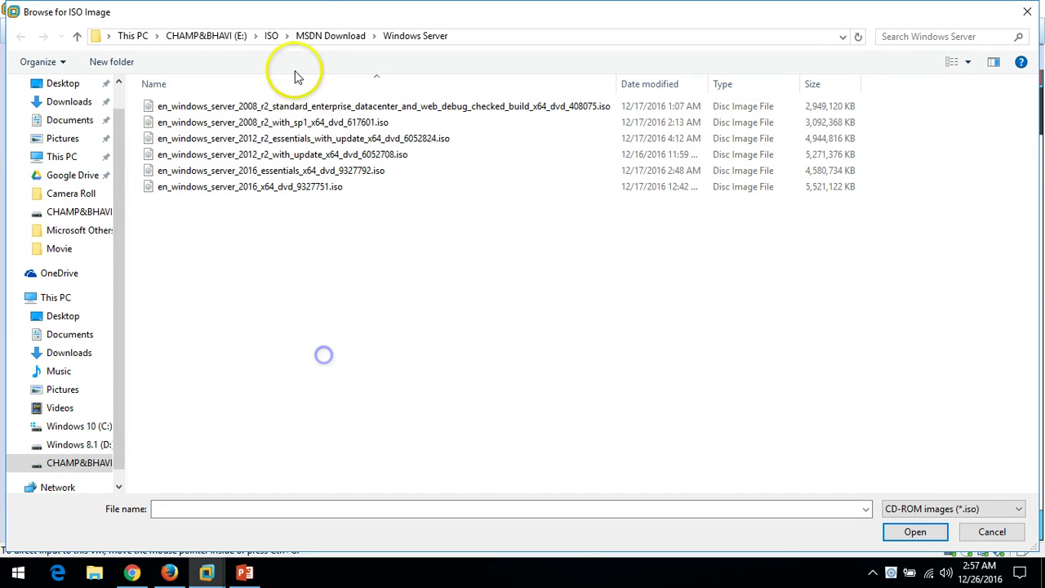
{"action": "left_click", "coordinate": [271, 36]}
{"action": "double_click", "coordinate": [211, 122]}
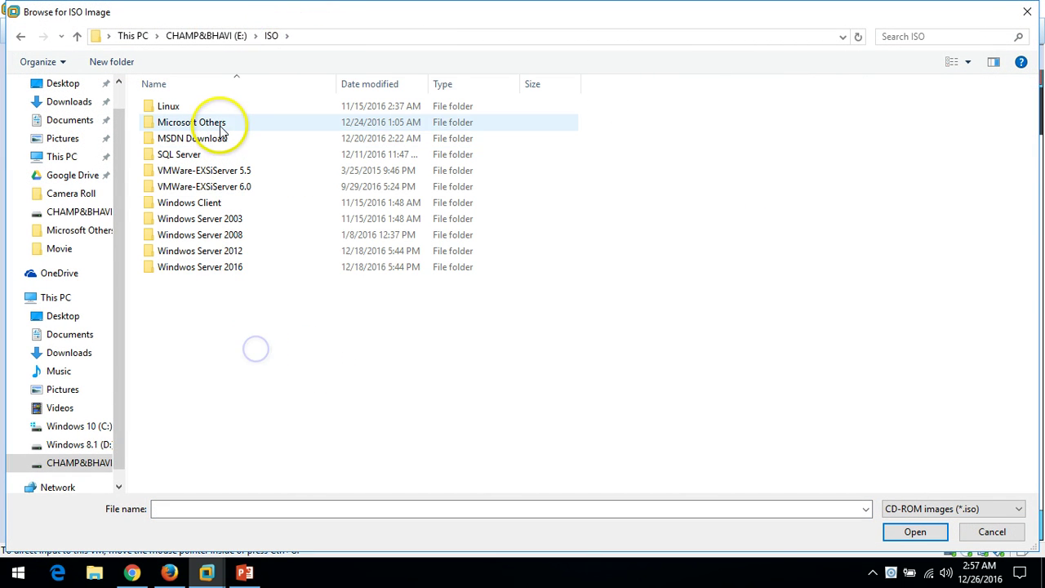
{"action": "left_click", "coordinate": [208, 124]}
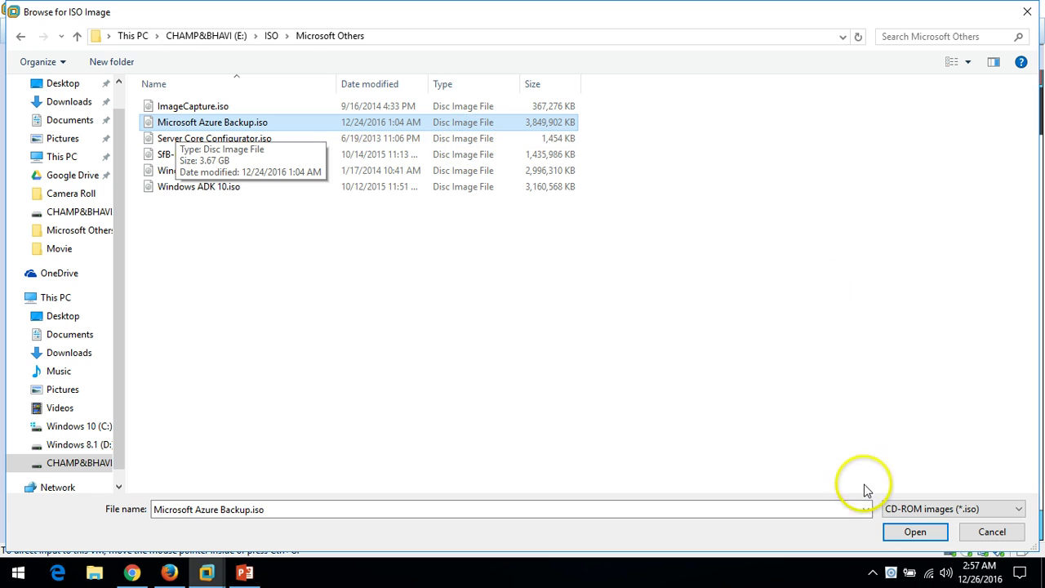
{"action": "left_click", "coordinate": [911, 531]}
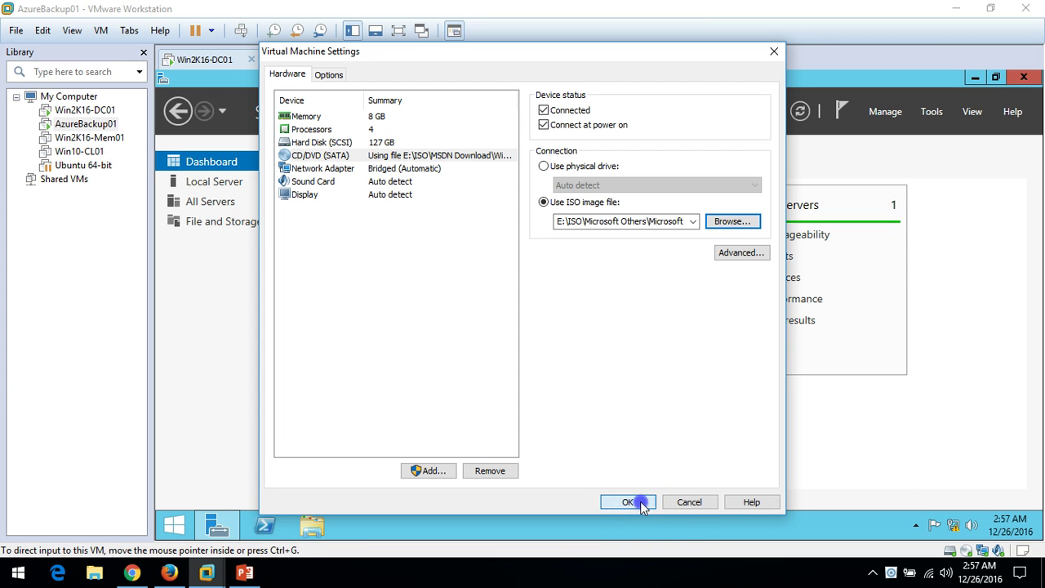
{"action": "left_click", "coordinate": [639, 501]}
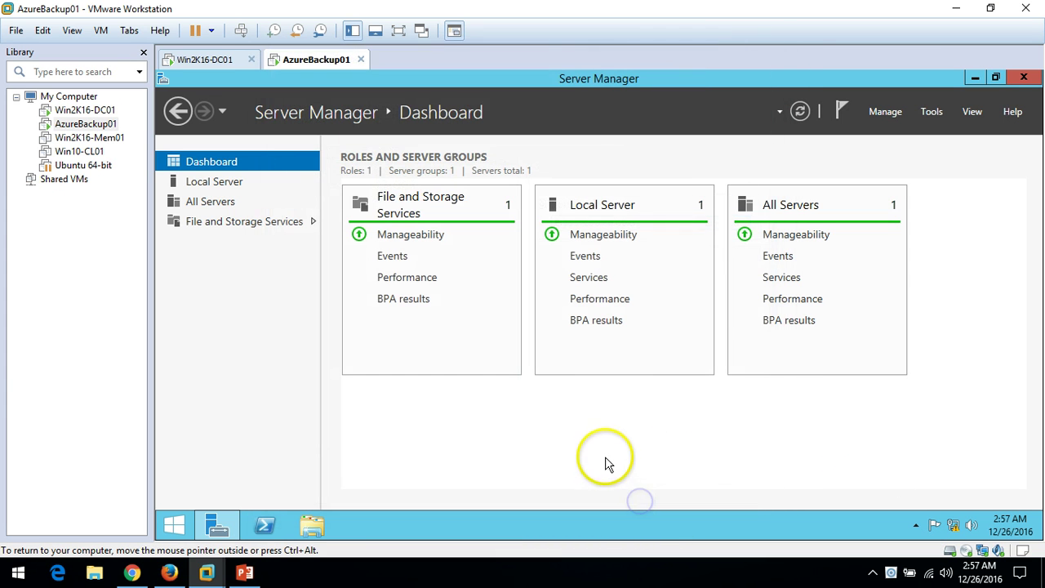
Minimize Server Manager, open This PC on AzureBackup01, and recheck the virtual CD/DVD drive's ISO and connection settings
{"action": "left_click", "coordinate": [973, 77]}
{"action": "double_click", "coordinate": [195, 188]}
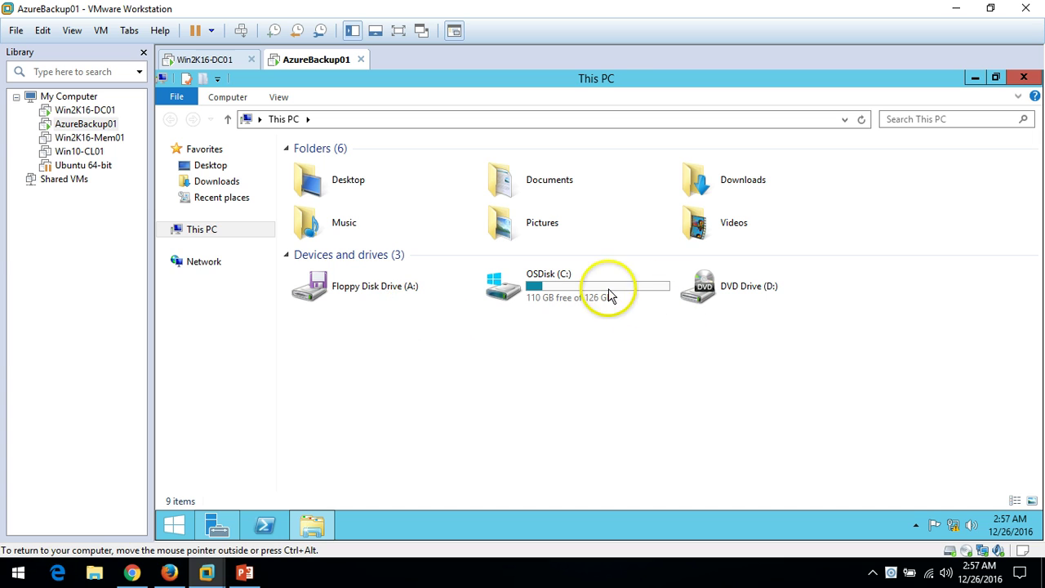
{"action": "right_click", "coordinate": [324, 60]}
{"action": "left_click", "coordinate": [401, 265]}
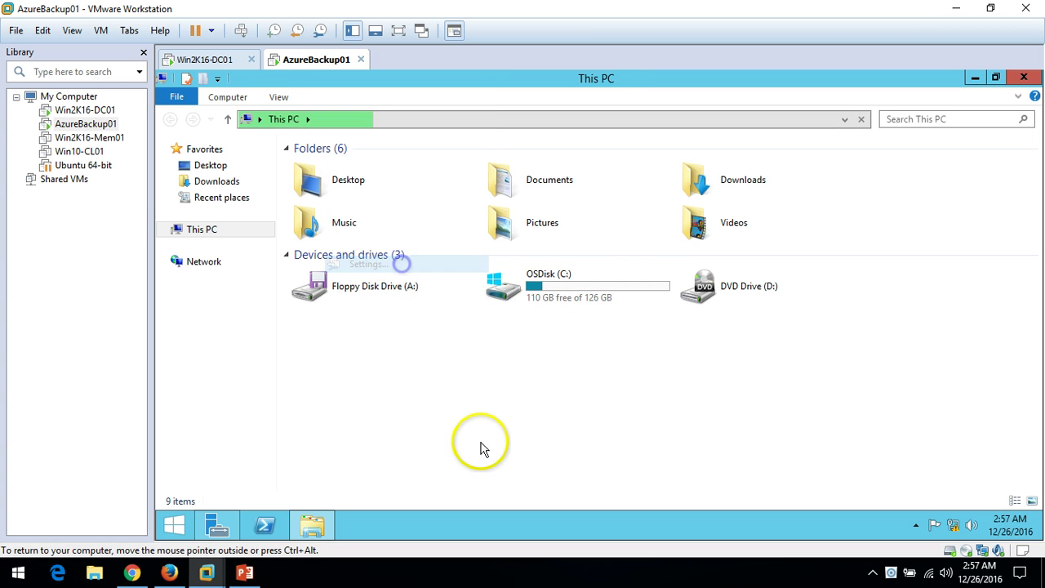
{"action": "left_click", "coordinate": [400, 156]}
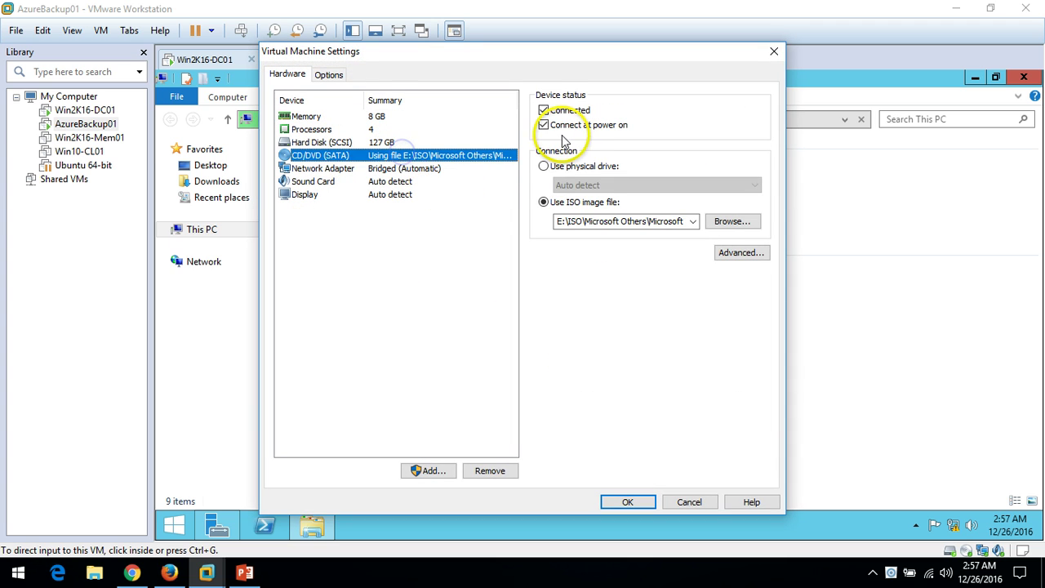
{"action": "left_click", "coordinate": [628, 498]}
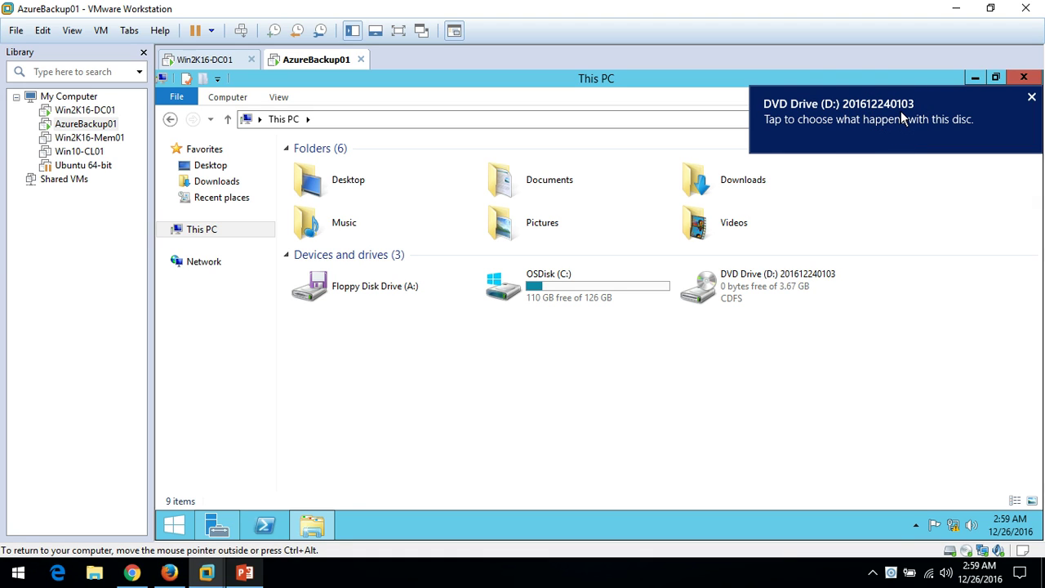
Open the inserted disc in DVD Drive (D:) in File Explorer and look through its installation files
{"action": "left_click", "coordinate": [881, 120]}
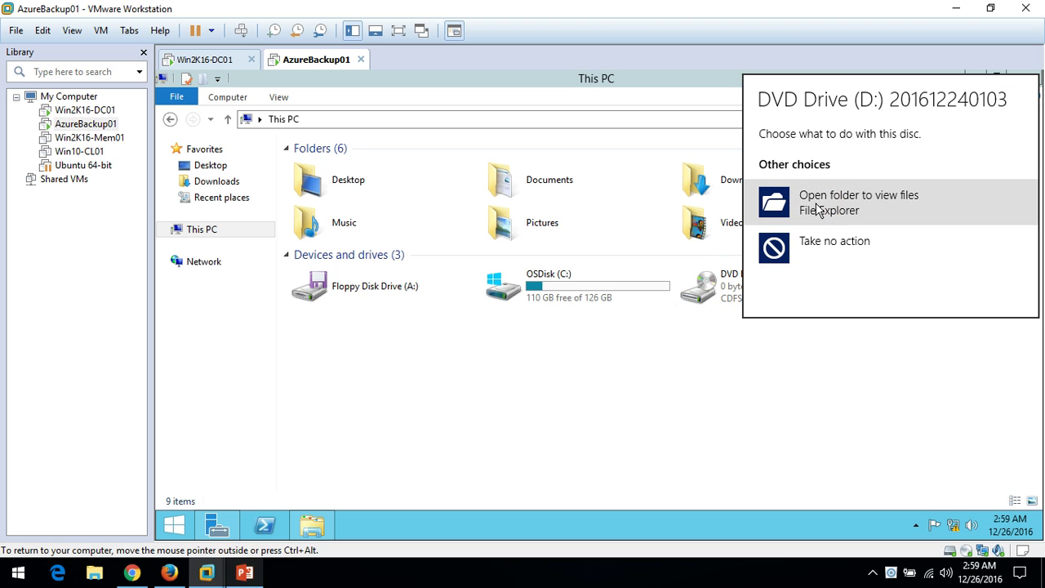
{"action": "left_click", "coordinate": [818, 209]}
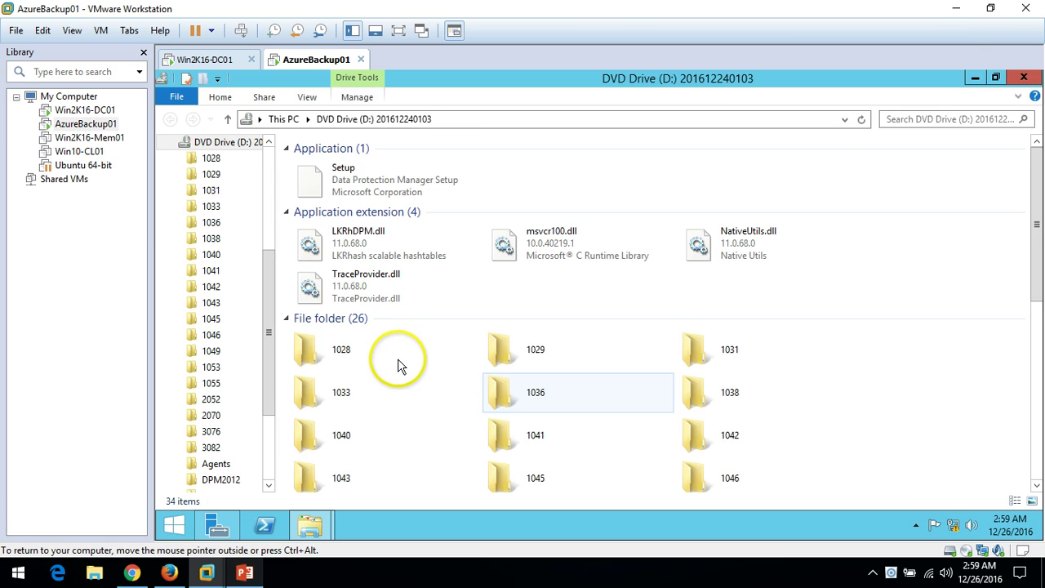
{"action": "scroll", "coordinate": [397, 361], "scroll_direction": "down", "scroll_amount": 5}
{"action": "scroll", "coordinate": [397, 361], "scroll_direction": "up", "scroll_amount": 5}
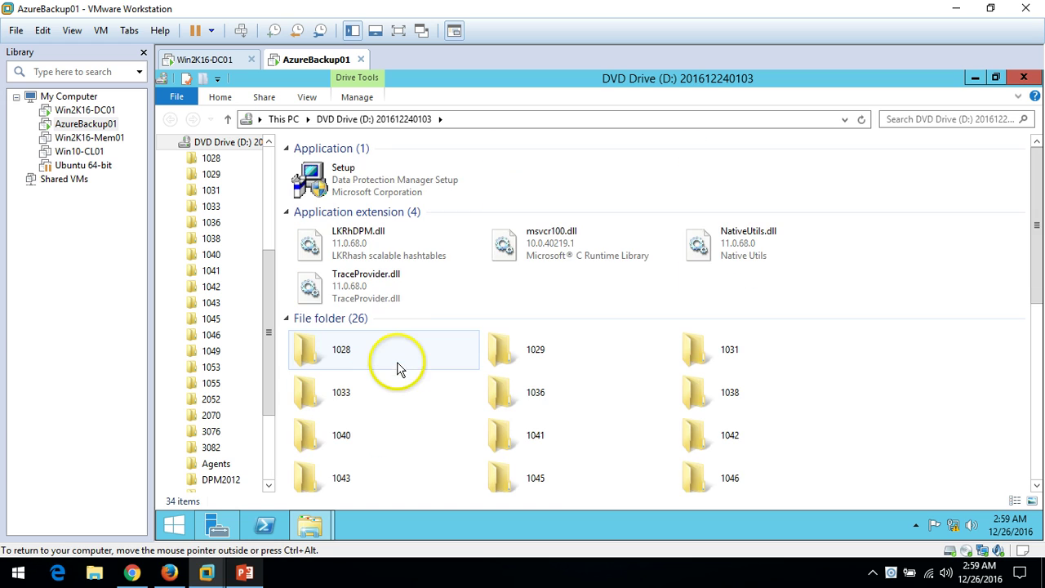
Run Setup from the DVD with elevated permission, close the This PC window and start the Microsoft Azure Backup installation
{"action": "left_click", "coordinate": [356, 187]}
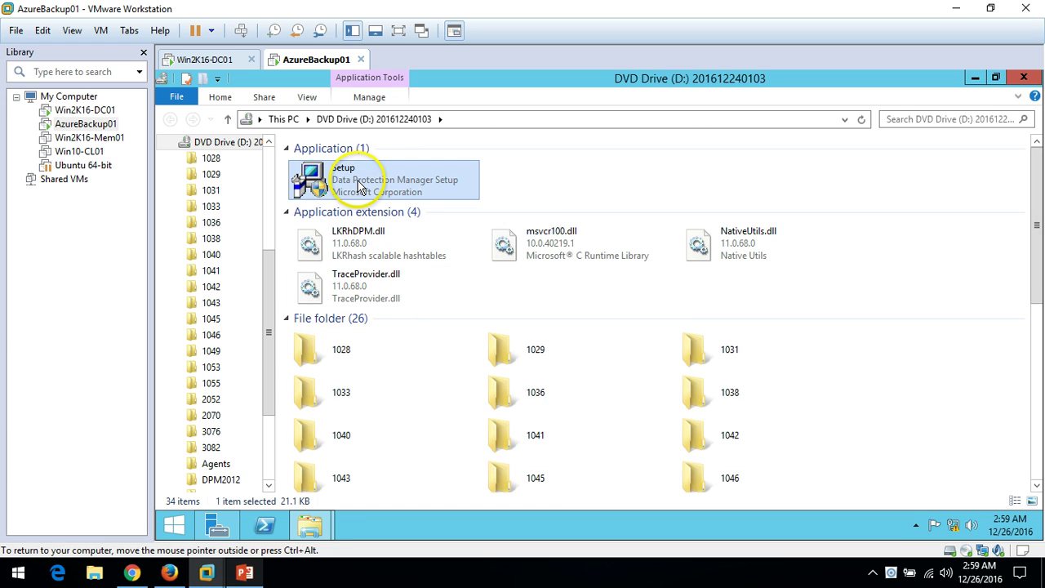
{"action": "double_click", "coordinate": [366, 193]}
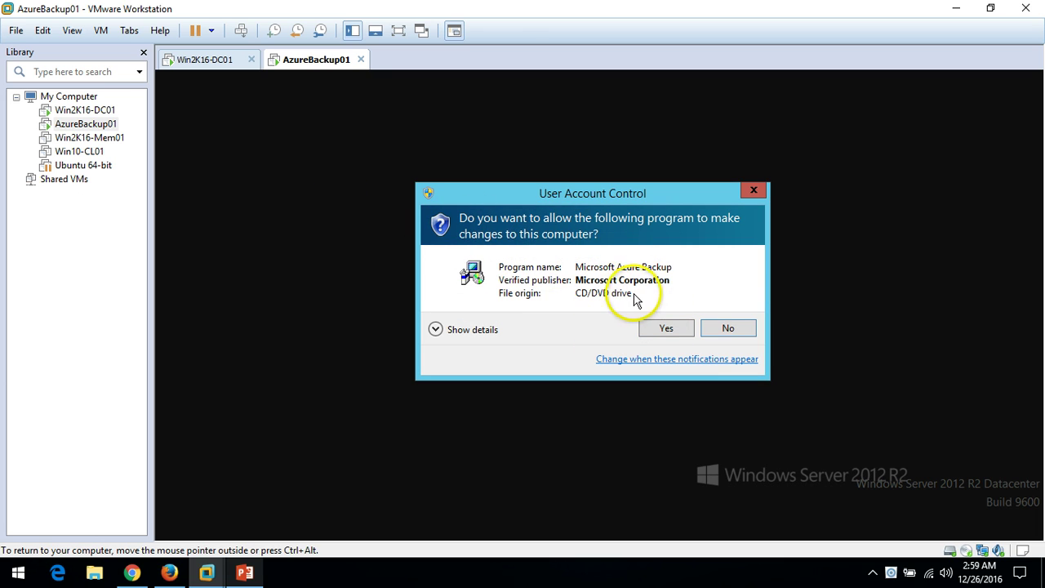
{"action": "left_click", "coordinate": [666, 328]}
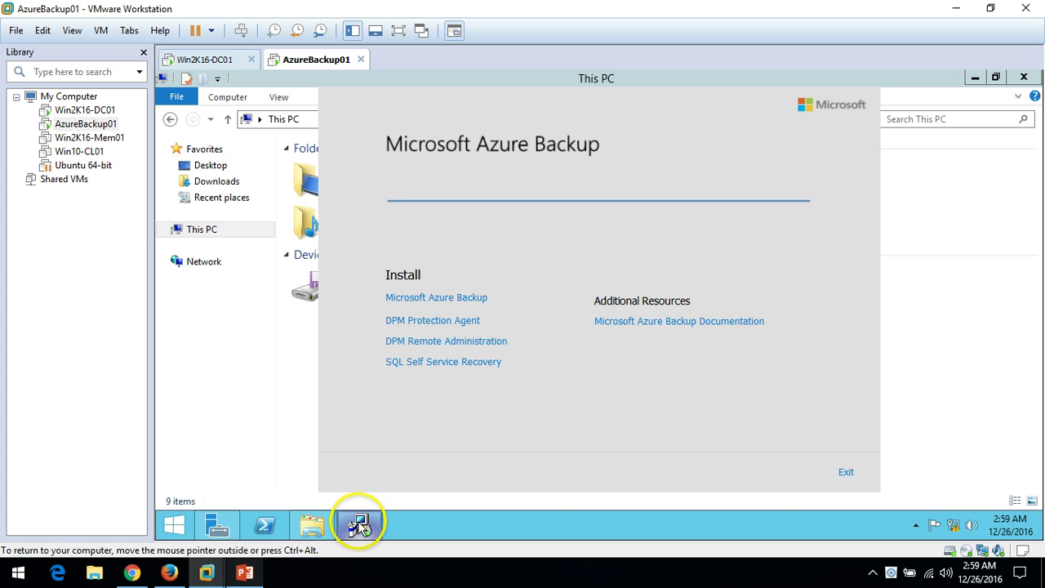
{"action": "left_click", "coordinate": [1023, 76]}
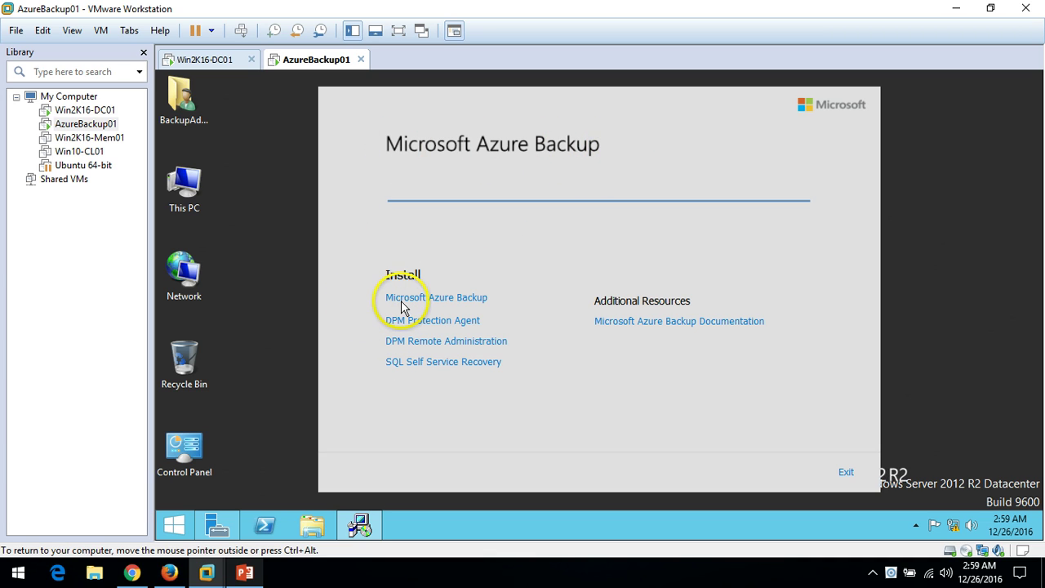
{"action": "left_click", "coordinate": [449, 306]}
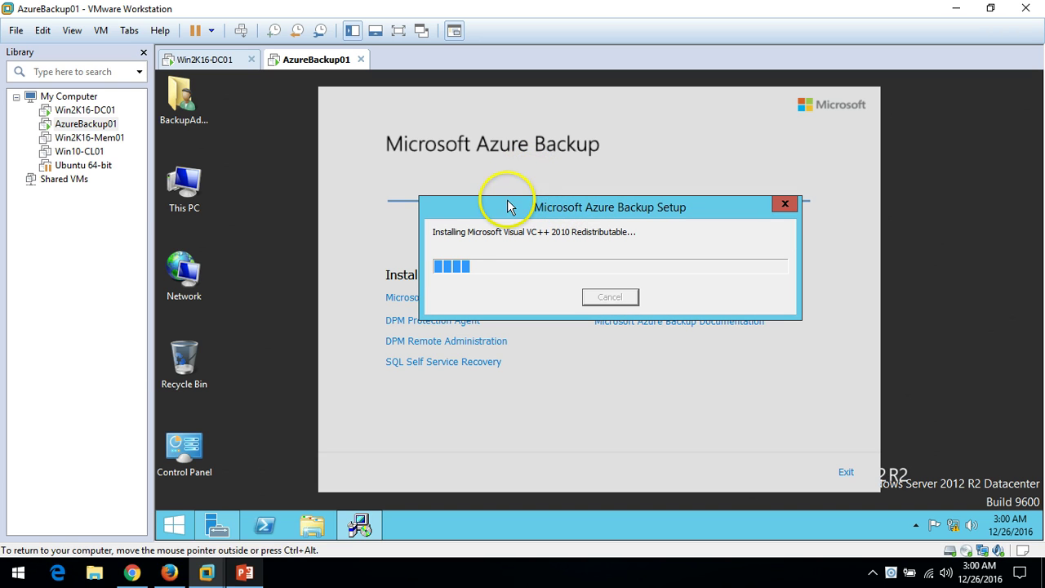
{"action": "left_click_drag", "start_coordinate": [466, 210], "coordinate": [452, 203]}
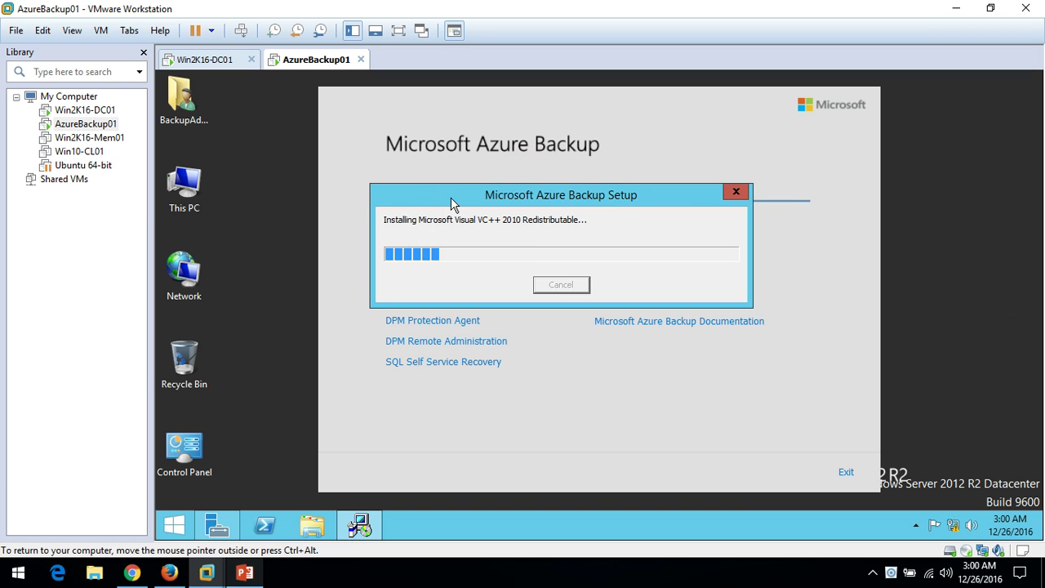
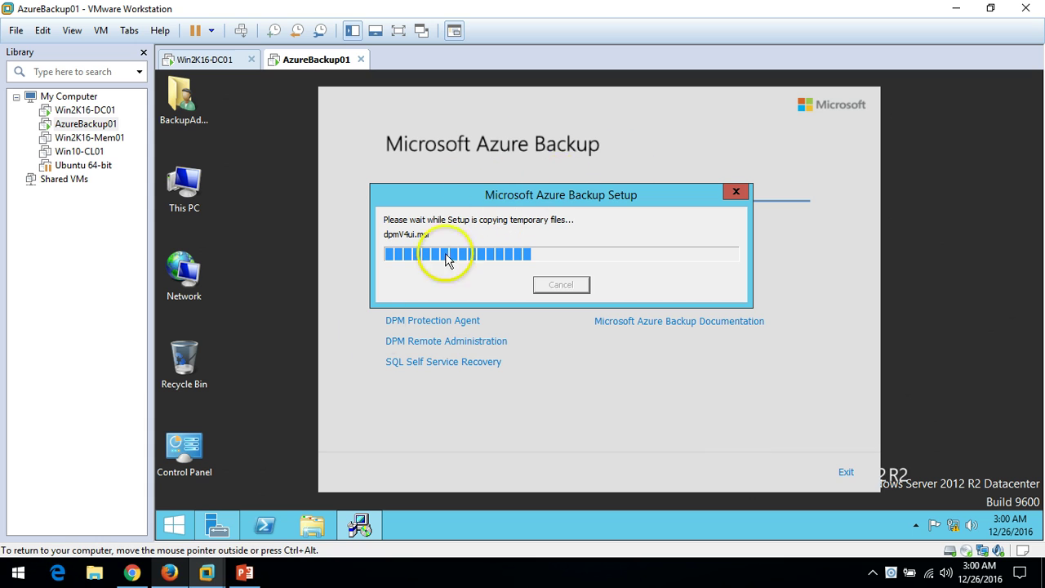
In Firefox, close the installer download page and download the vault credentials from Prepare infrastructure, saving the file
{"action": "left_click", "coordinate": [170, 572]}
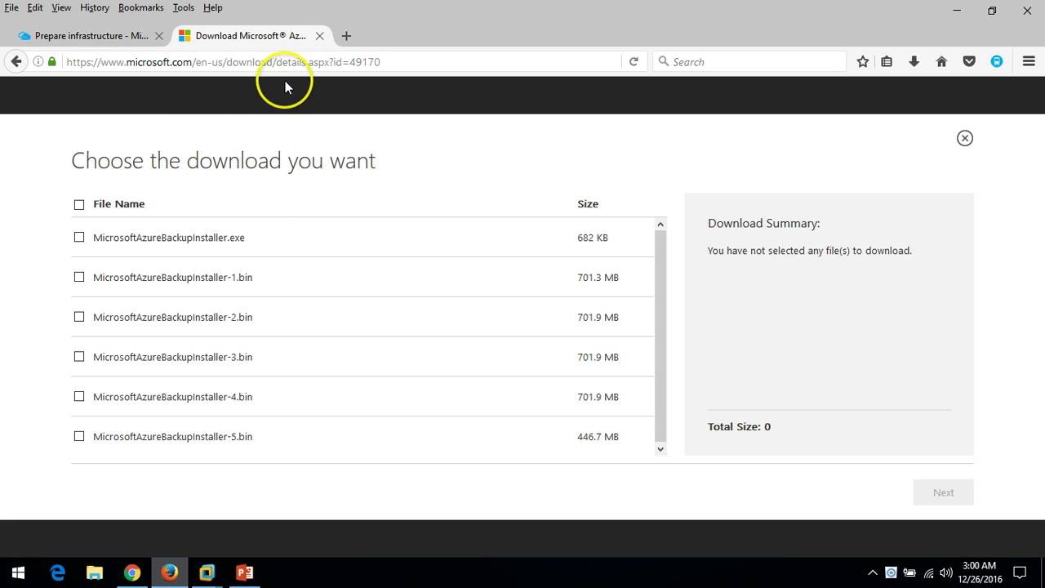
{"action": "left_click", "coordinate": [319, 35]}
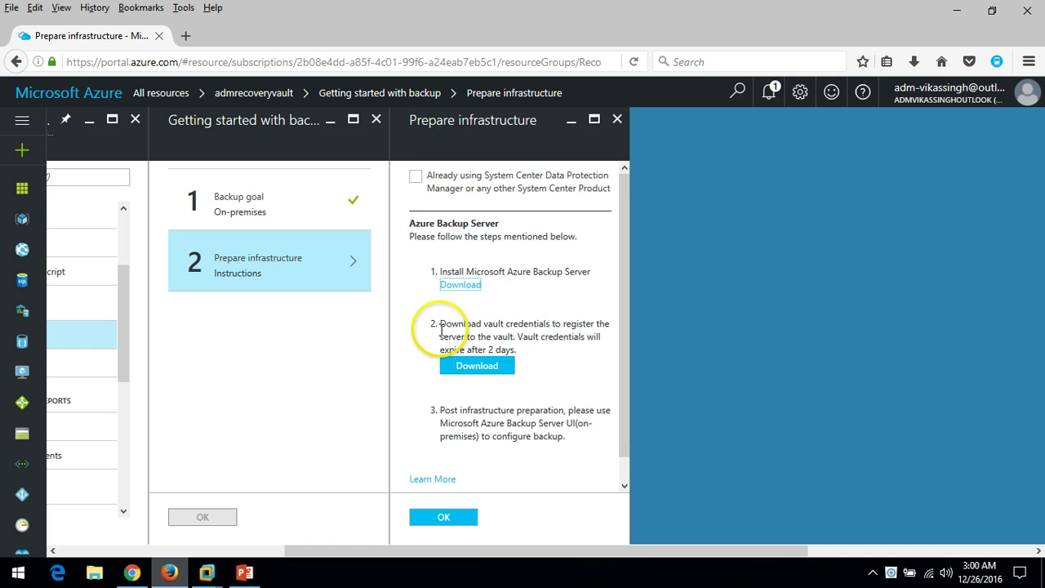
{"action": "left_click_drag", "start_coordinate": [445, 323], "coordinate": [584, 324]}
{"action": "left_click", "coordinate": [585, 325]}
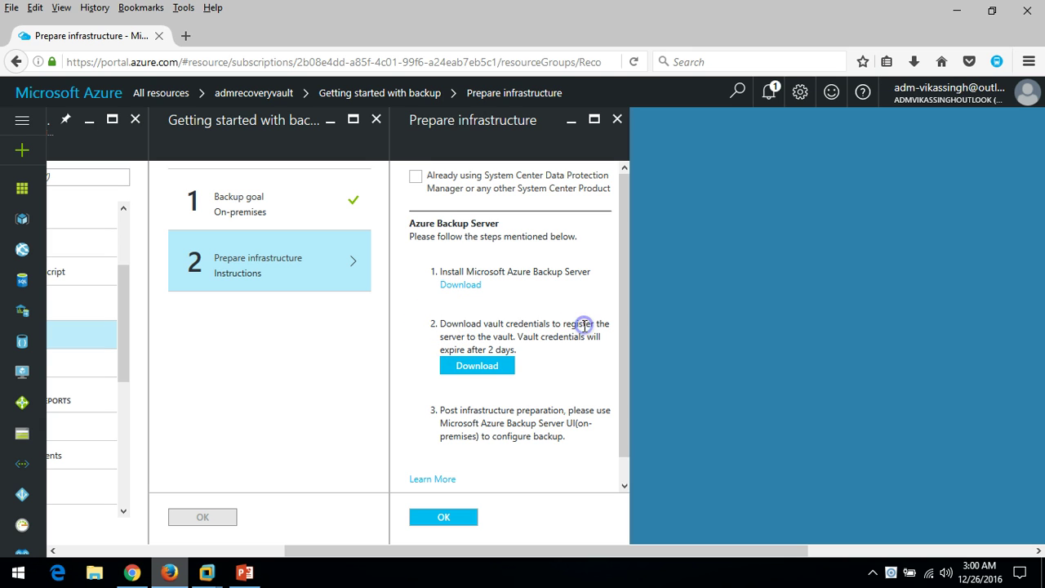
{"action": "left_click_drag", "start_coordinate": [444, 337], "coordinate": [529, 336]}
{"action": "left_click", "coordinate": [543, 338]}
{"action": "left_click", "coordinate": [473, 368]}
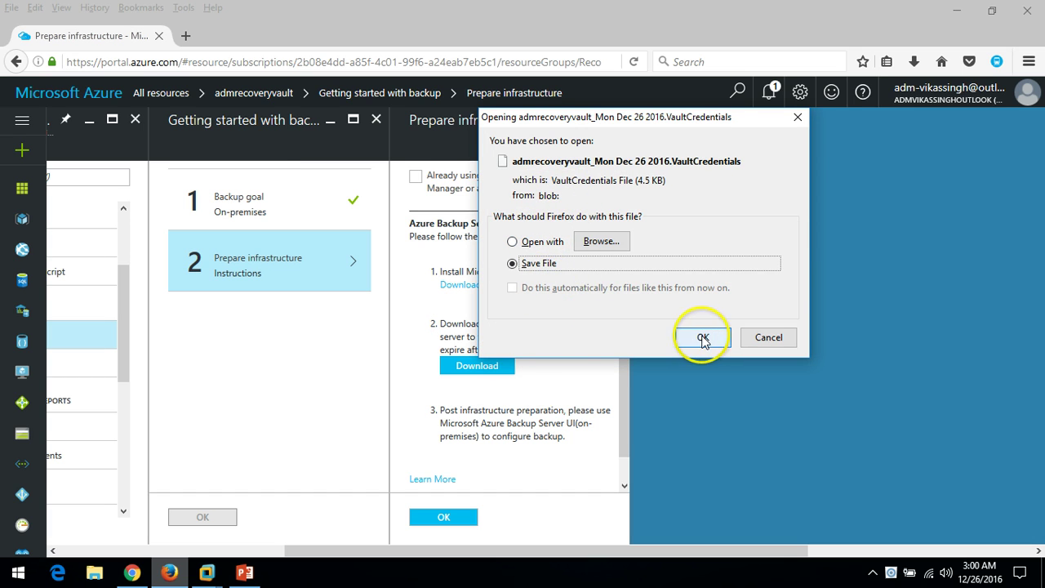
{"action": "left_click", "coordinate": [700, 337]}
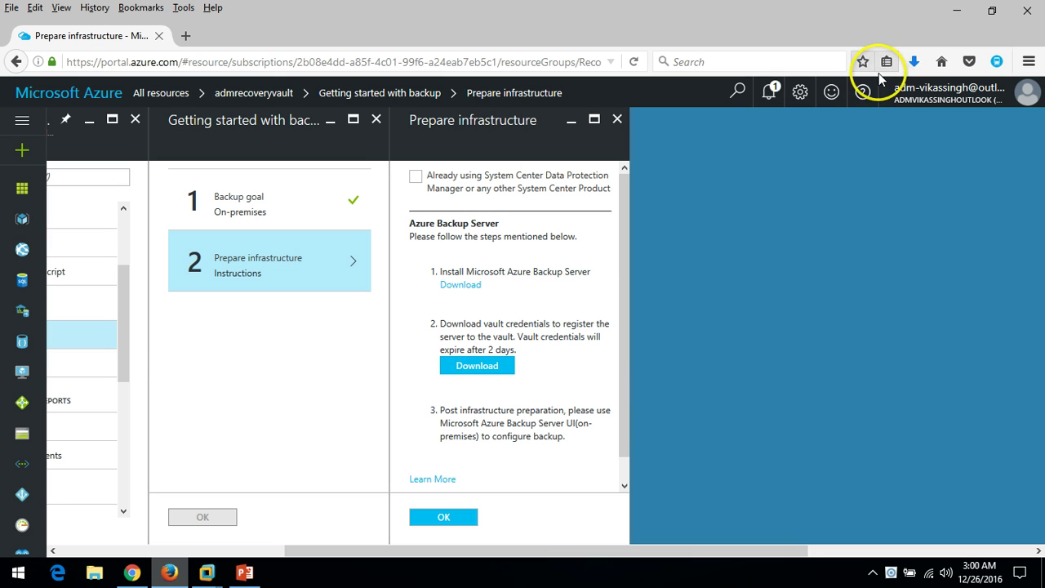
Copy the downloaded admrecoveryvault_Mon Dec 26 2016.VaultCredentials file from the Downloads folder and return to the AzureBackup01 virtual machine
{"action": "left_click", "coordinate": [912, 61]}
{"action": "left_click", "coordinate": [903, 110]}
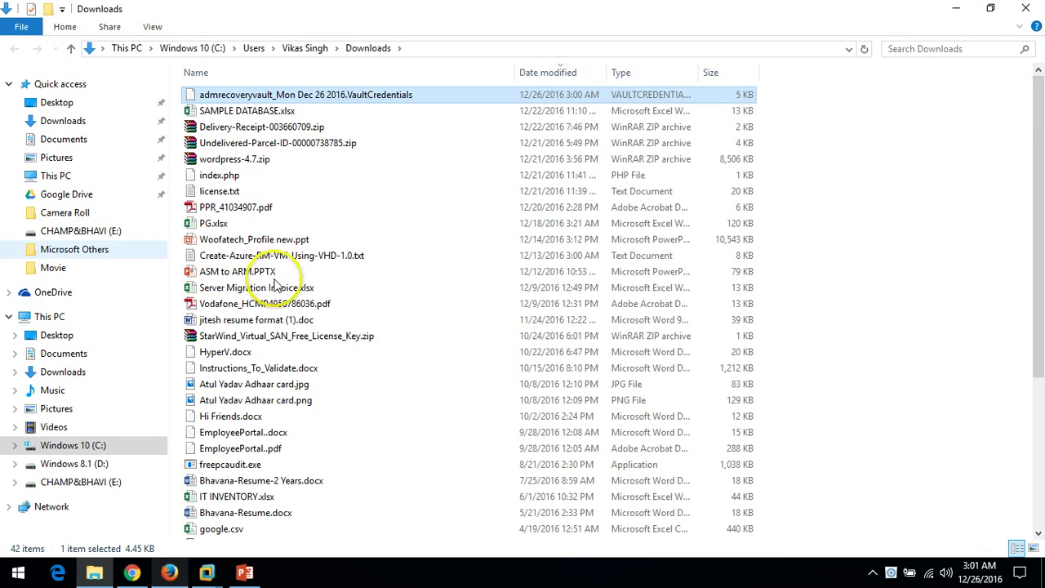
{"action": "right_click", "coordinate": [349, 96]}
{"action": "left_click", "coordinate": [385, 322]}
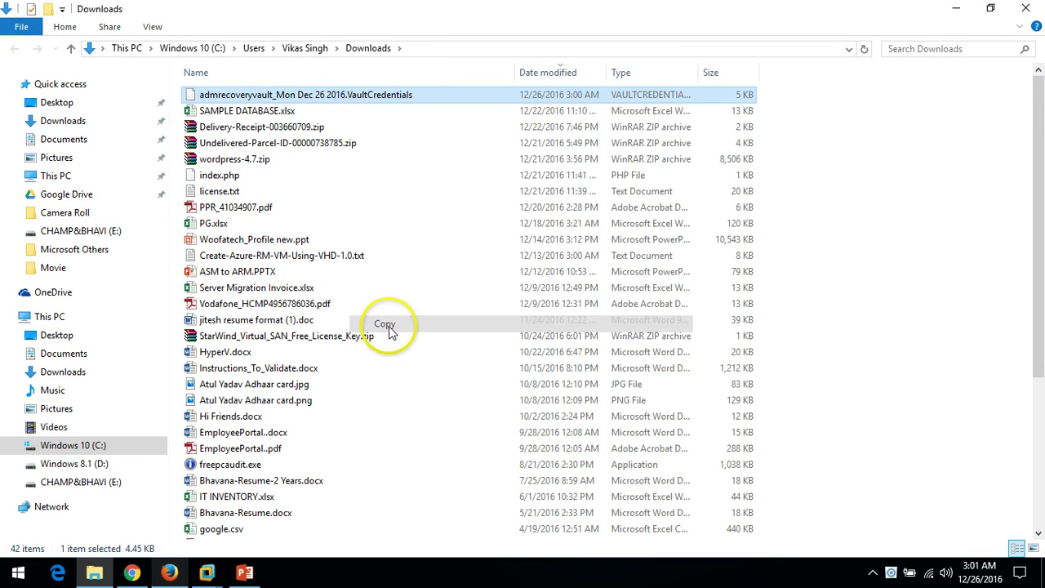
{"action": "left_click", "coordinate": [1024, 8]}
{"action": "left_click", "coordinate": [956, 8]}
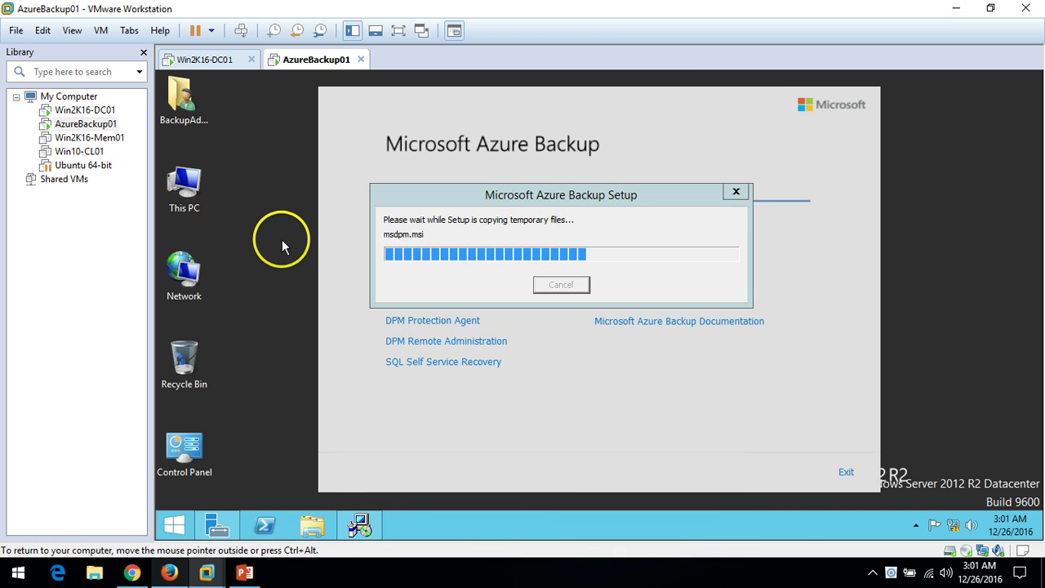
Paste the vault credentials file onto the AzureBackup01 desktop and place it at the top of the second icon column
{"action": "right_click", "coordinate": [282, 240]}
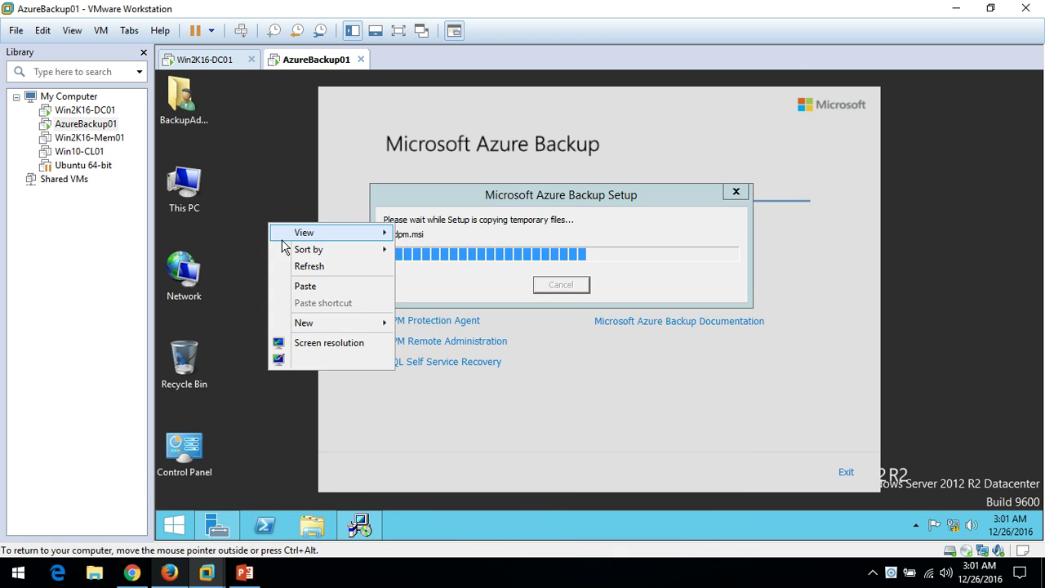
{"action": "left_click", "coordinate": [304, 287]}
{"action": "left_click", "coordinate": [277, 266]}
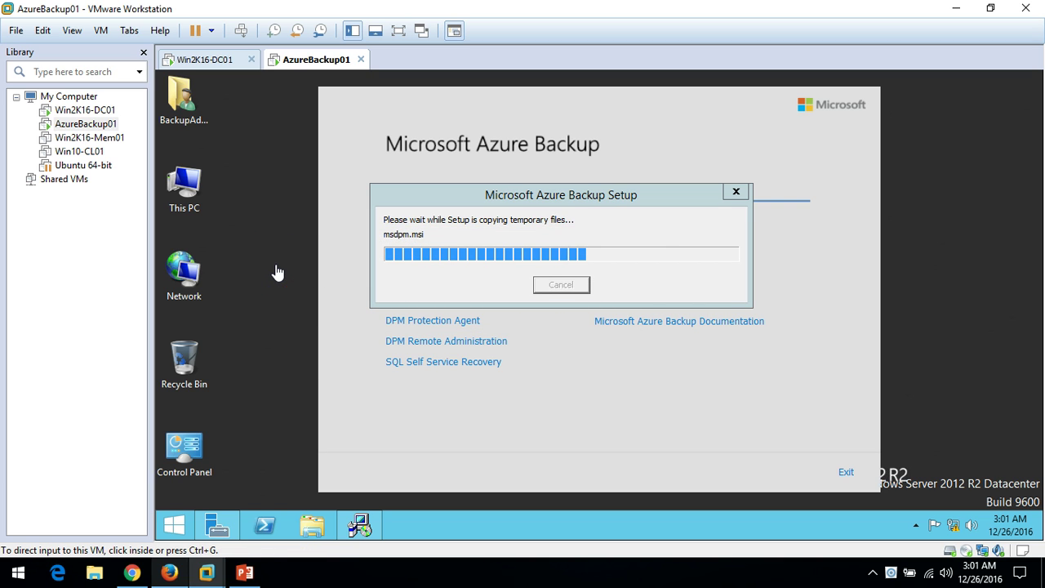
{"action": "left_click", "coordinate": [426, 207]}
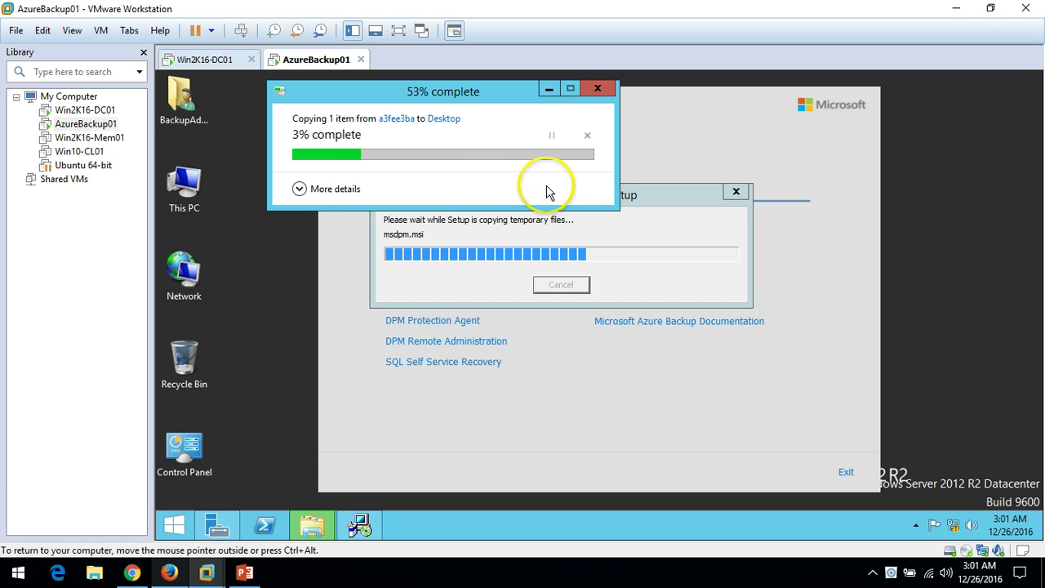
{"action": "left_click_drag", "start_coordinate": [298, 196], "coordinate": [234, 94]}
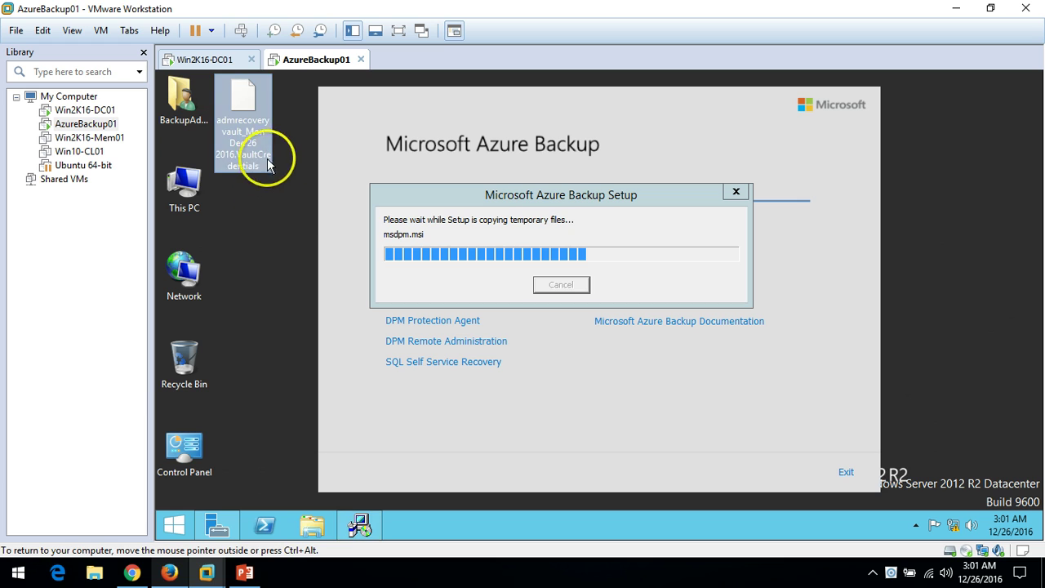
Continue past the setup wizard's Welcome page, run the prerequisite check and proceed to SQL Settings
{"action": "left_click", "coordinate": [470, 196]}
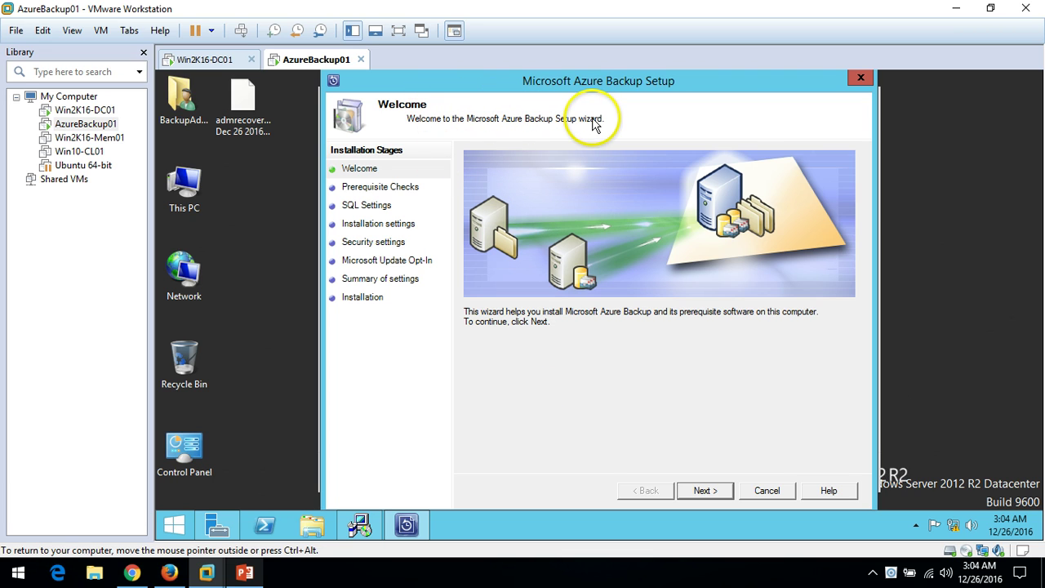
{"action": "left_click", "coordinate": [707, 490]}
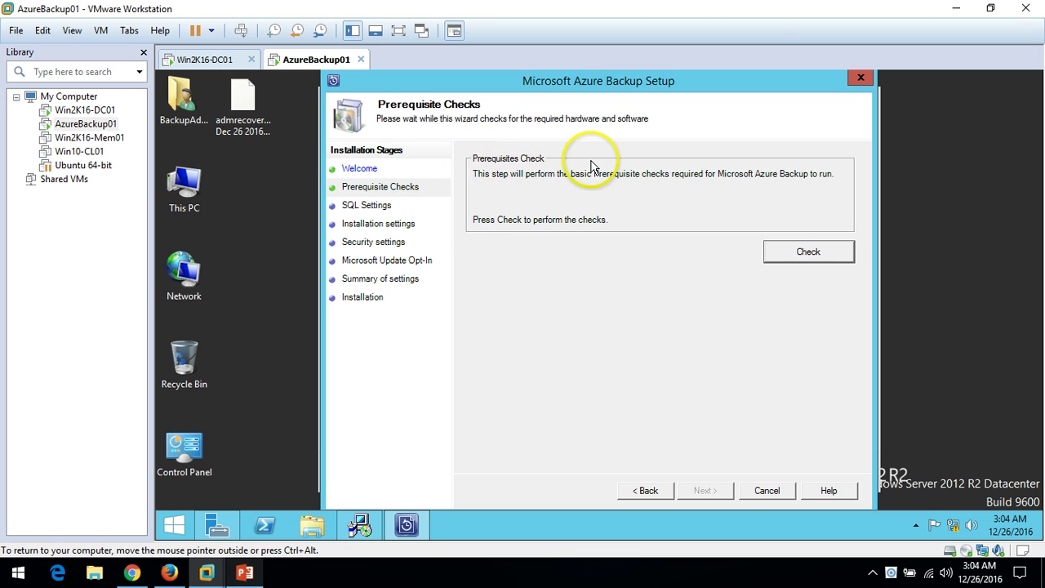
{"action": "left_click", "coordinate": [799, 253]}
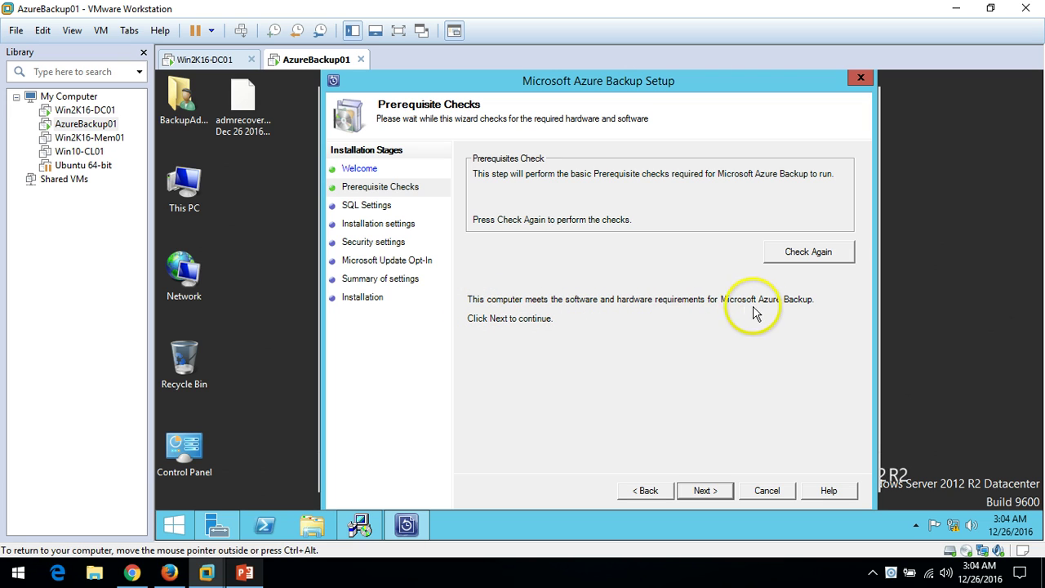
{"action": "left_click", "coordinate": [703, 492]}
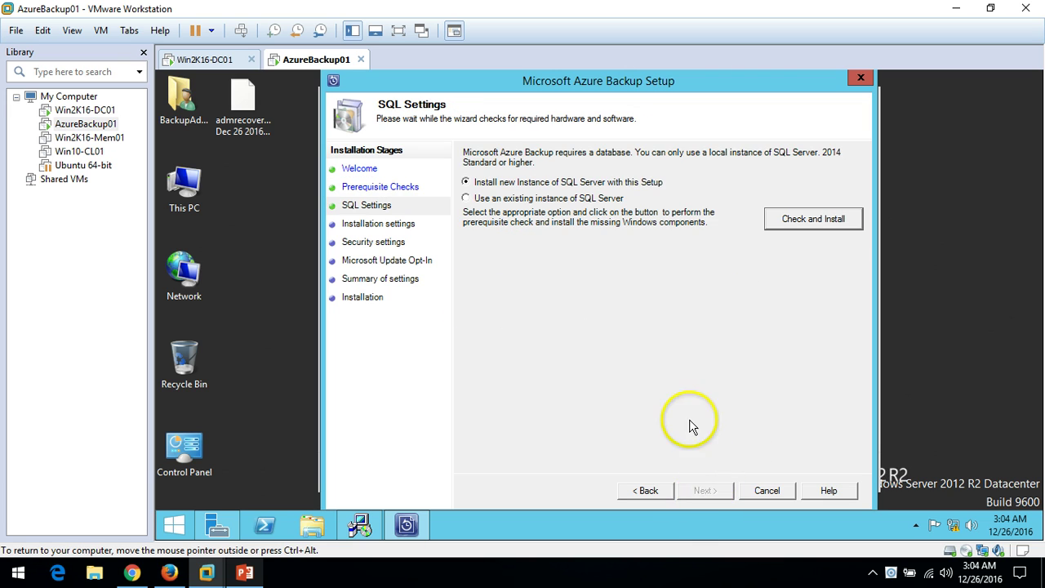
Choose to install a new instance of SQL Server with this setup, run Check and Install, and review the result details
{"action": "left_click", "coordinate": [482, 187]}
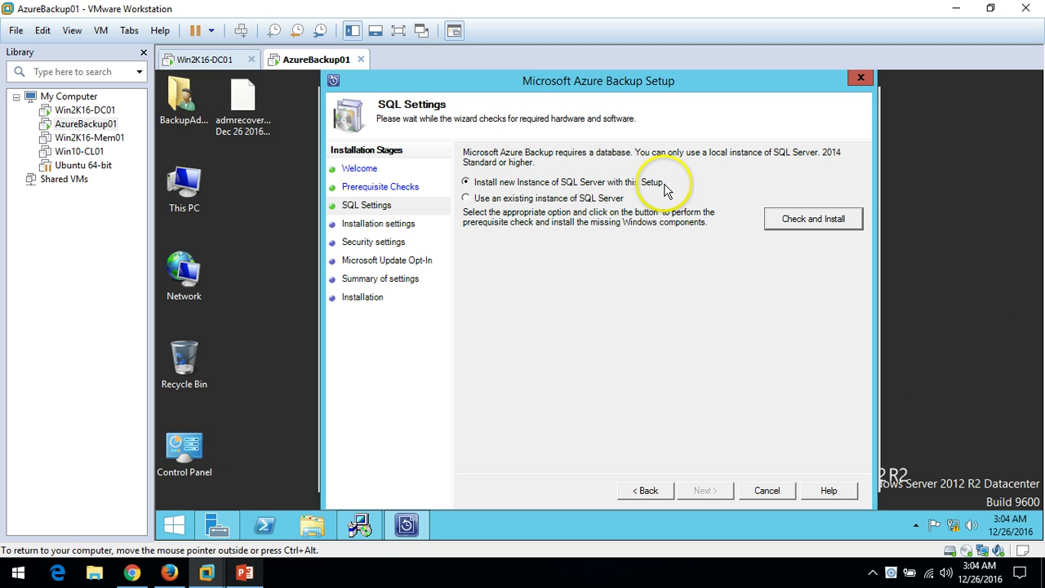
{"action": "left_click", "coordinate": [480, 199]}
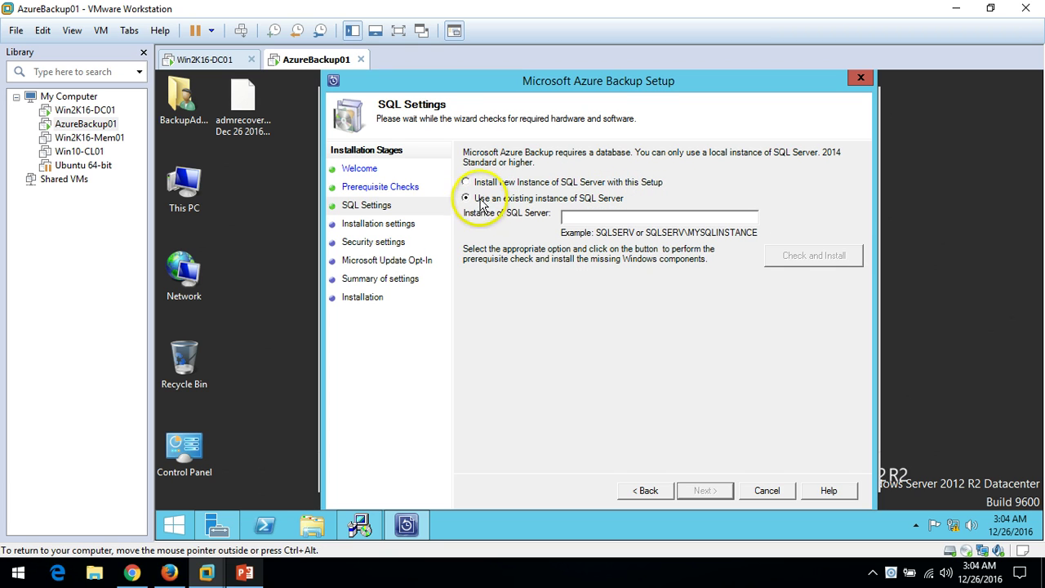
{"action": "left_click", "coordinate": [492, 184]}
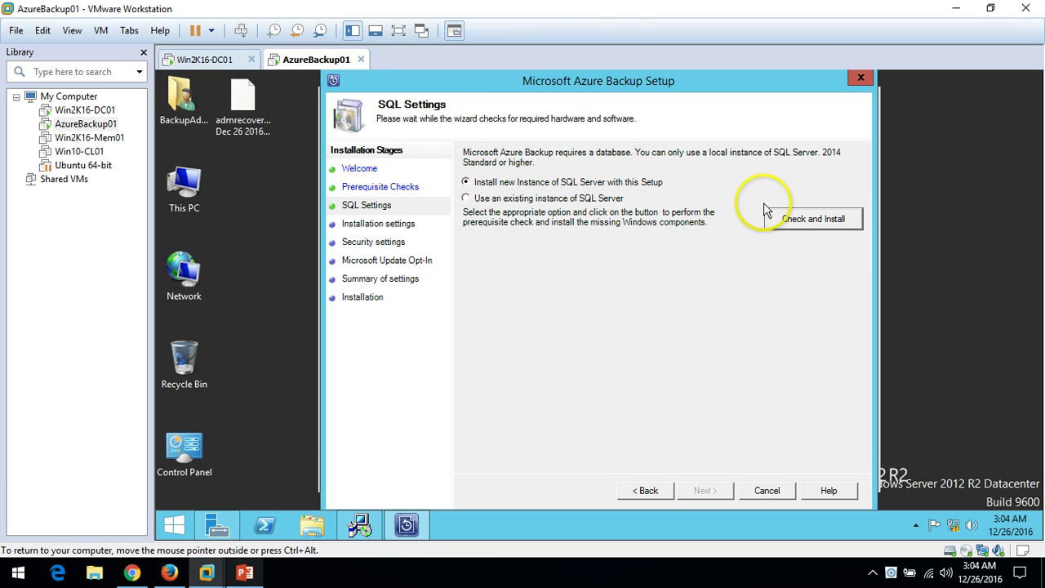
{"action": "left_click", "coordinate": [808, 220]}
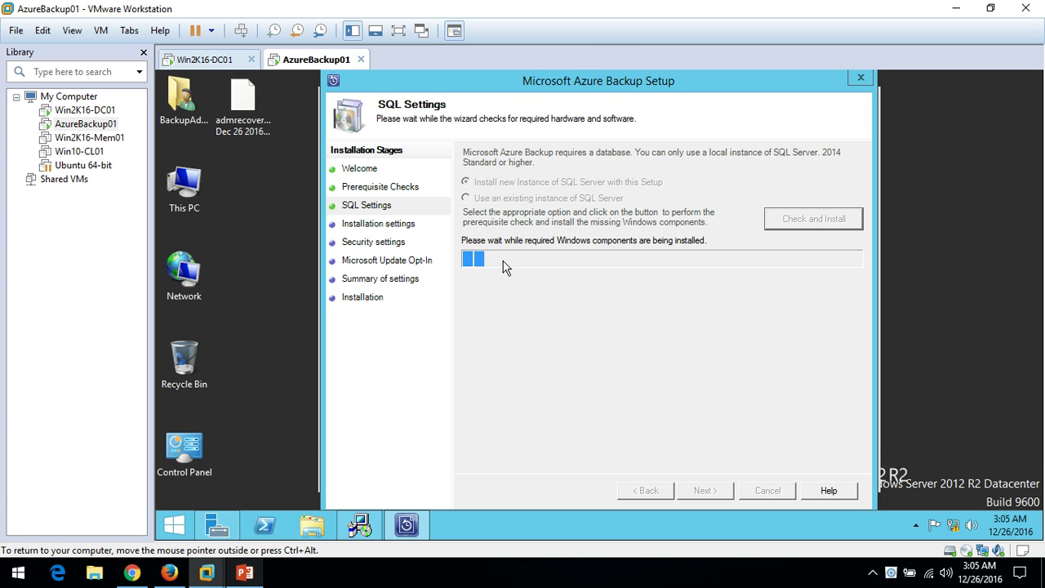
{"action": "left_click", "coordinate": [571, 278]}
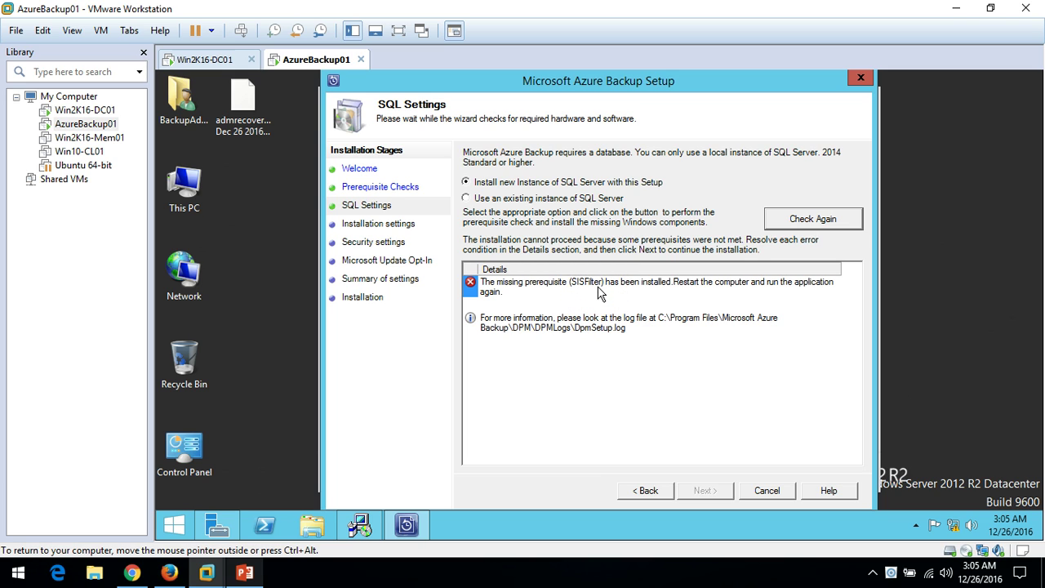
{"action": "left_click", "coordinate": [600, 291]}
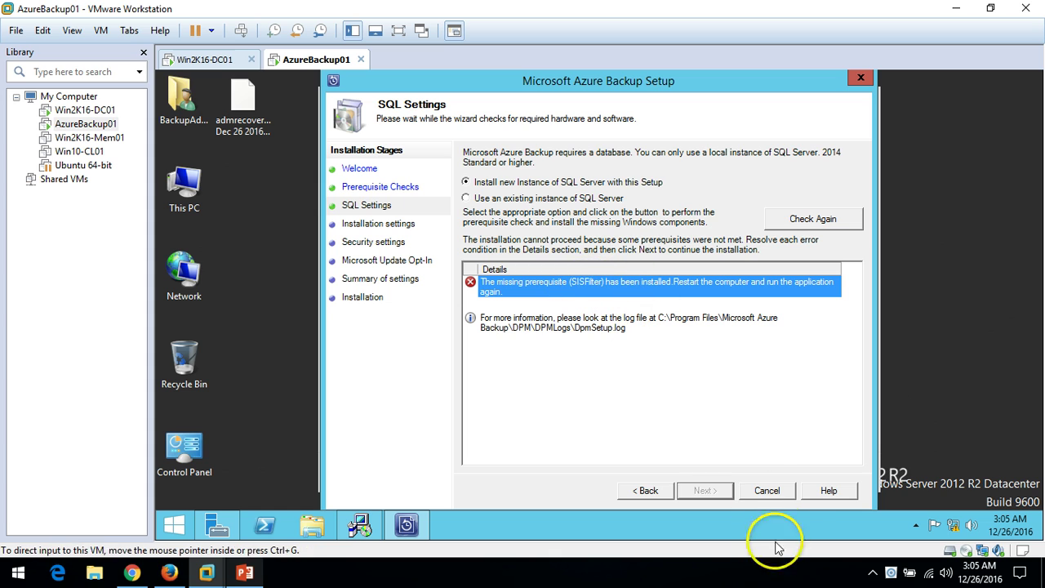
Cancel the Microsoft Azure Backup Setup wizard and exit the installation launcher
{"action": "left_click", "coordinate": [766, 492]}
{"action": "left_click", "coordinate": [621, 349]}
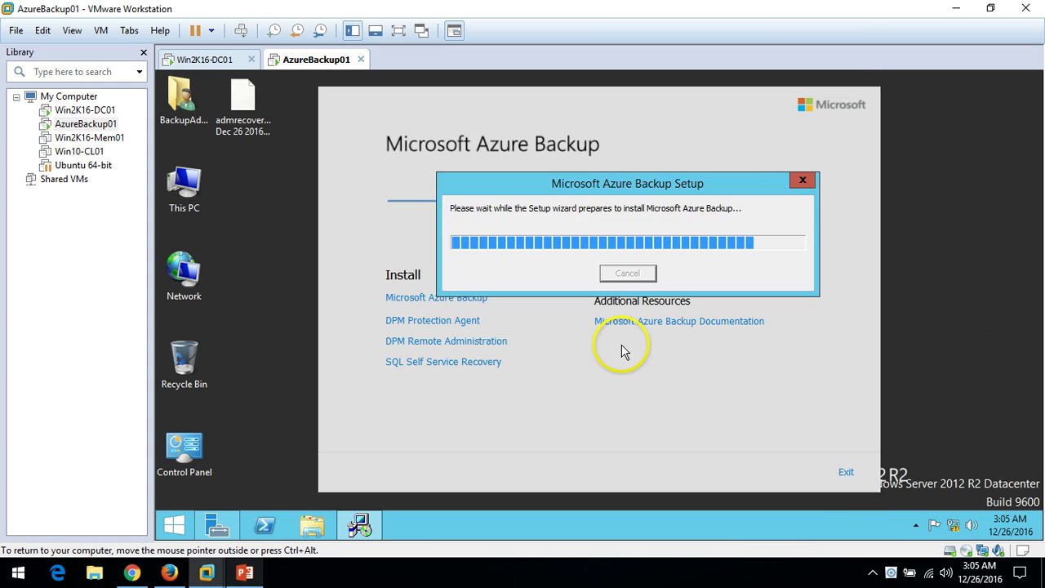
{"action": "left_click", "coordinate": [845, 471]}
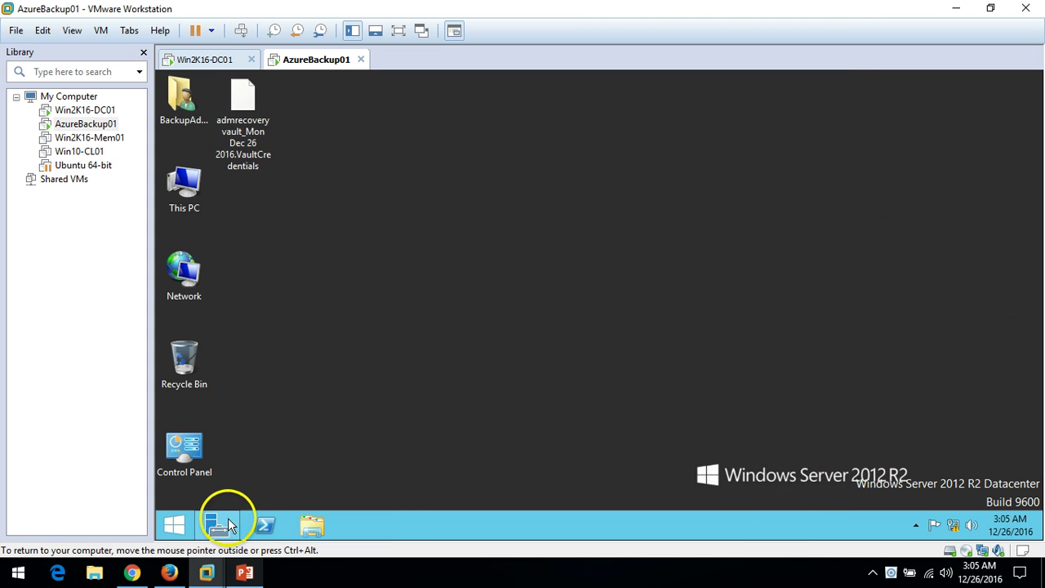
Restart the AzureBackup01 server with the reason Other (Unplanned)
{"action": "left_click", "coordinate": [221, 522]}
{"action": "left_click", "coordinate": [173, 525]}
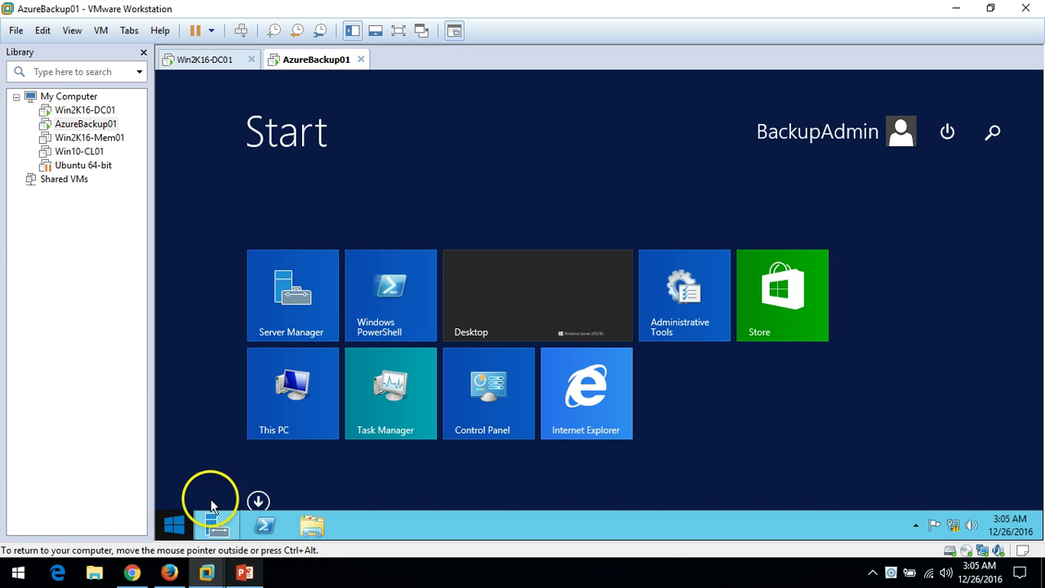
{"action": "left_click", "coordinate": [947, 133]}
{"action": "left_click", "coordinate": [927, 209]}
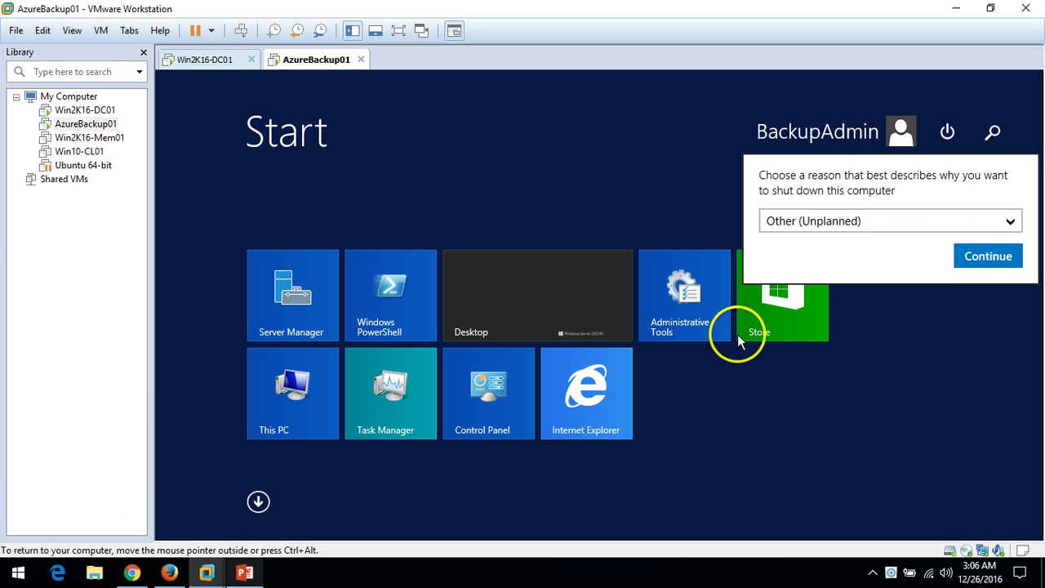
{"action": "left_click", "coordinate": [970, 256]}
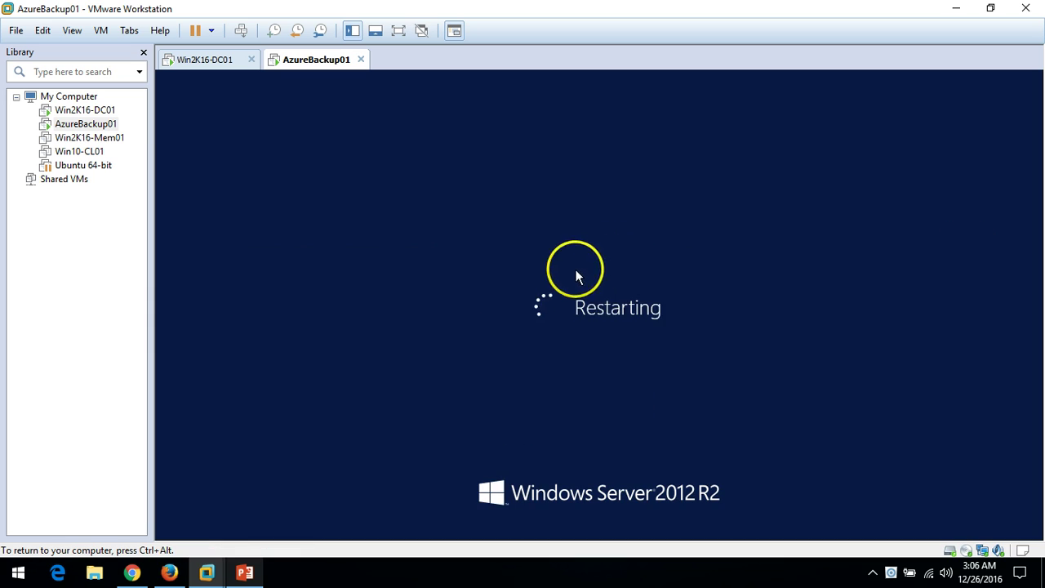
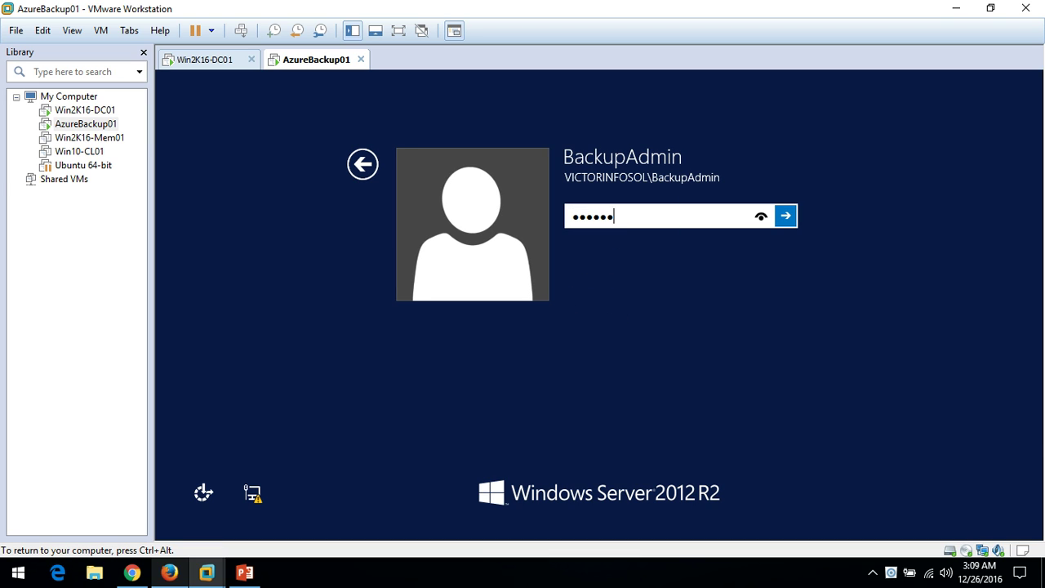
Sign in to the AzureBackup01 server as the backup administrator with the account password
{"action": "key", "text": "Return"}
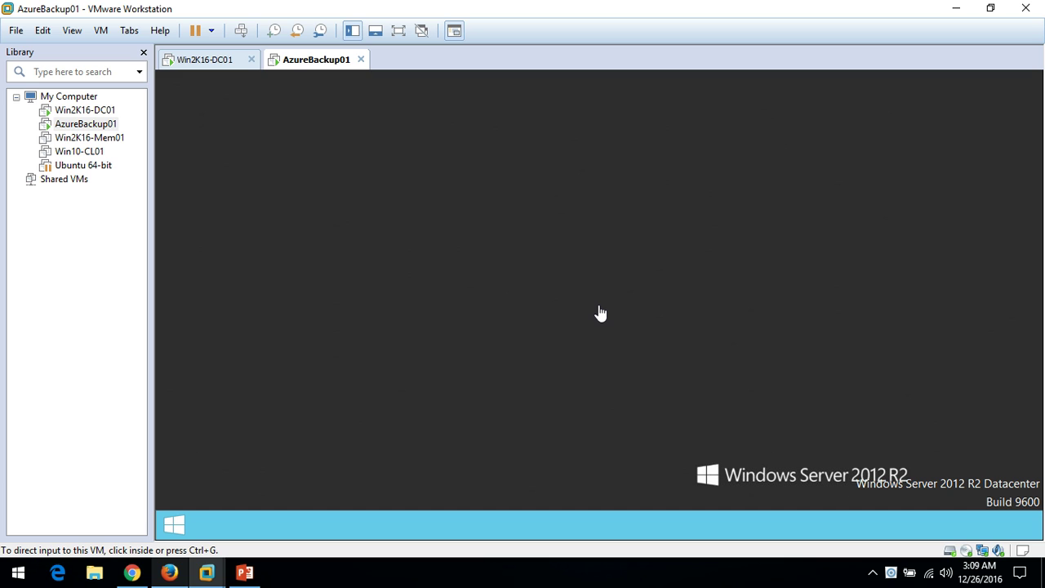
{"action": "left_click", "coordinate": [596, 318]}
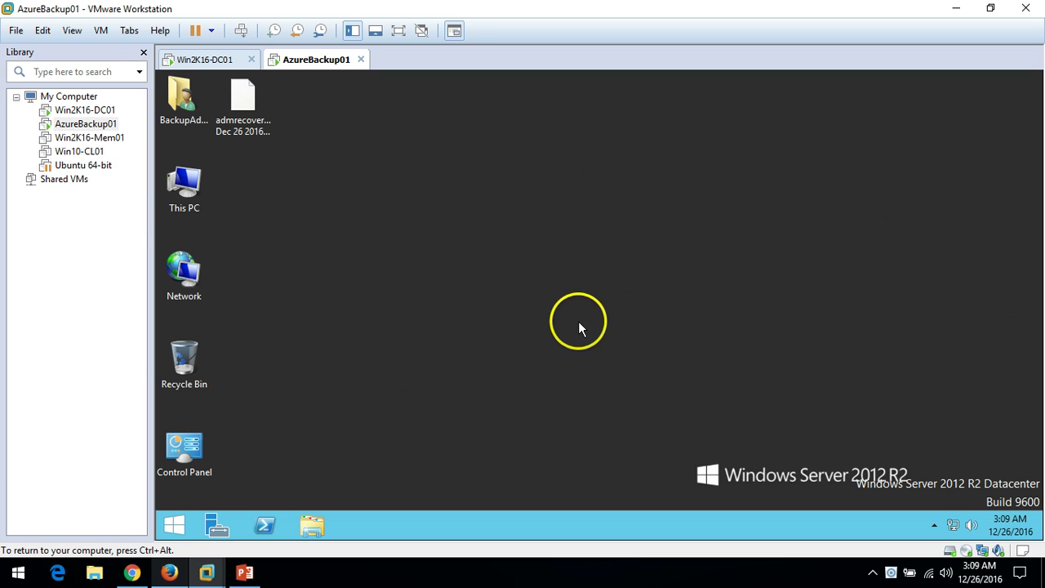
Run Setup from DVD Drive (D:), close the file window and start the Microsoft Azure Backup installation
{"action": "left_click", "coordinate": [181, 183]}
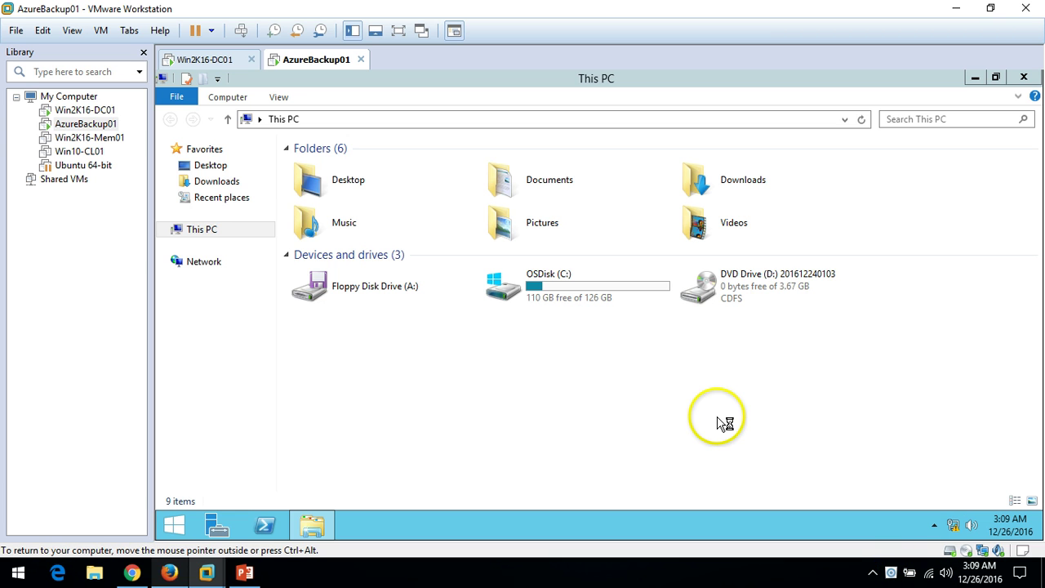
{"action": "double_click", "coordinate": [748, 299]}
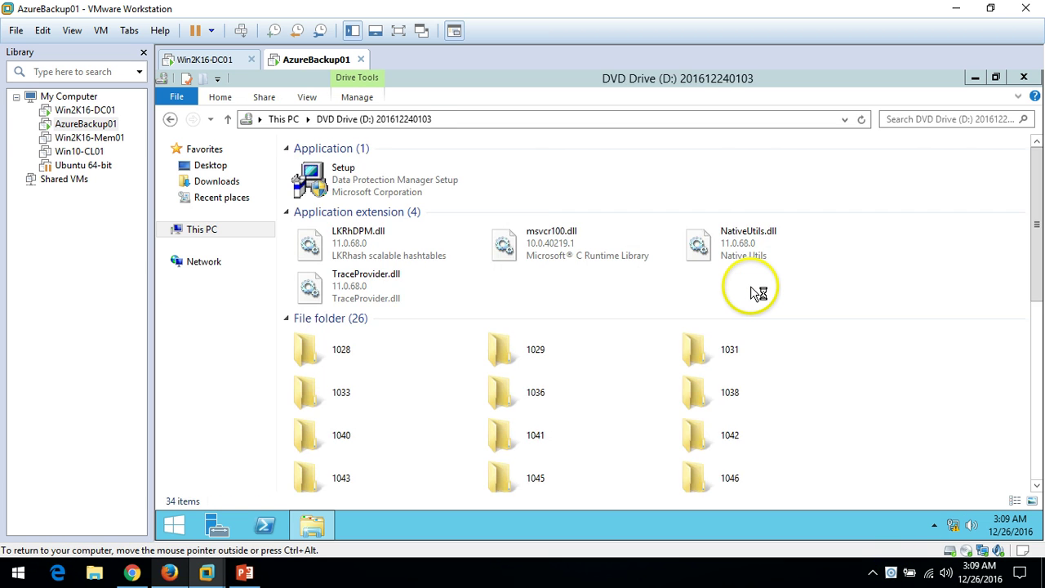
{"action": "double_click", "coordinate": [351, 170]}
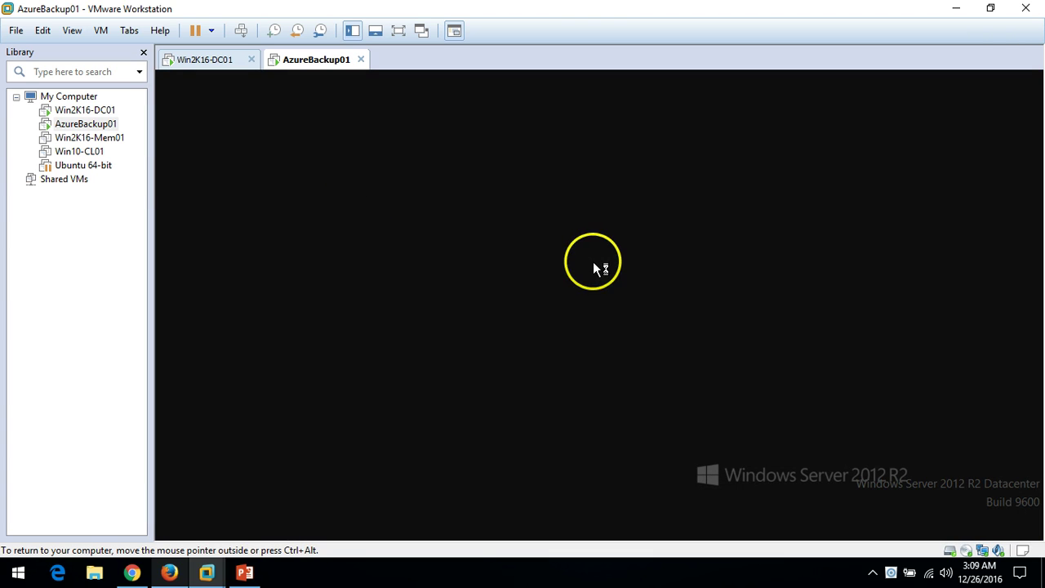
{"action": "left_click", "coordinate": [674, 330]}
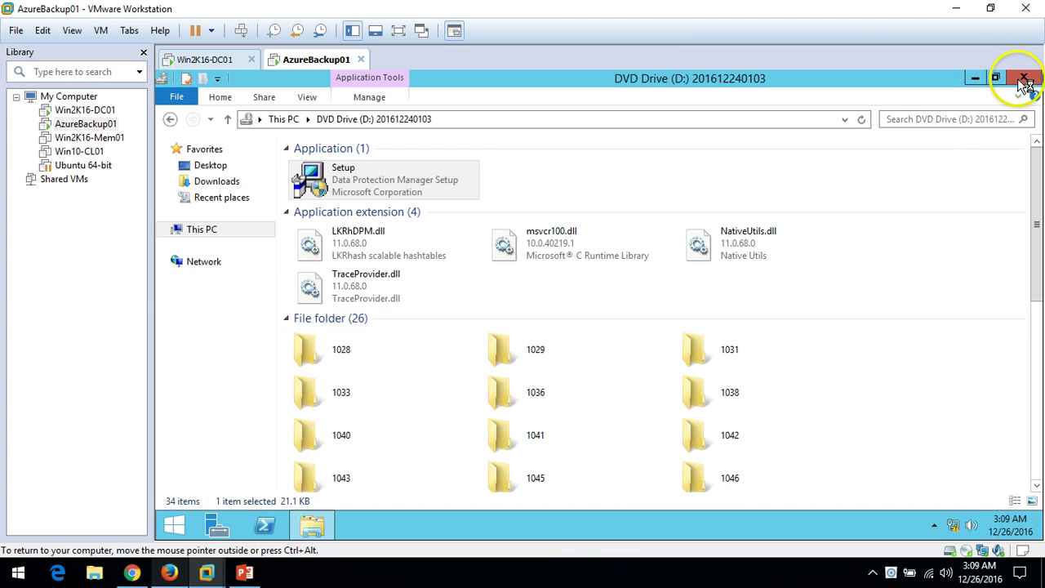
{"action": "left_click", "coordinate": [1025, 80]}
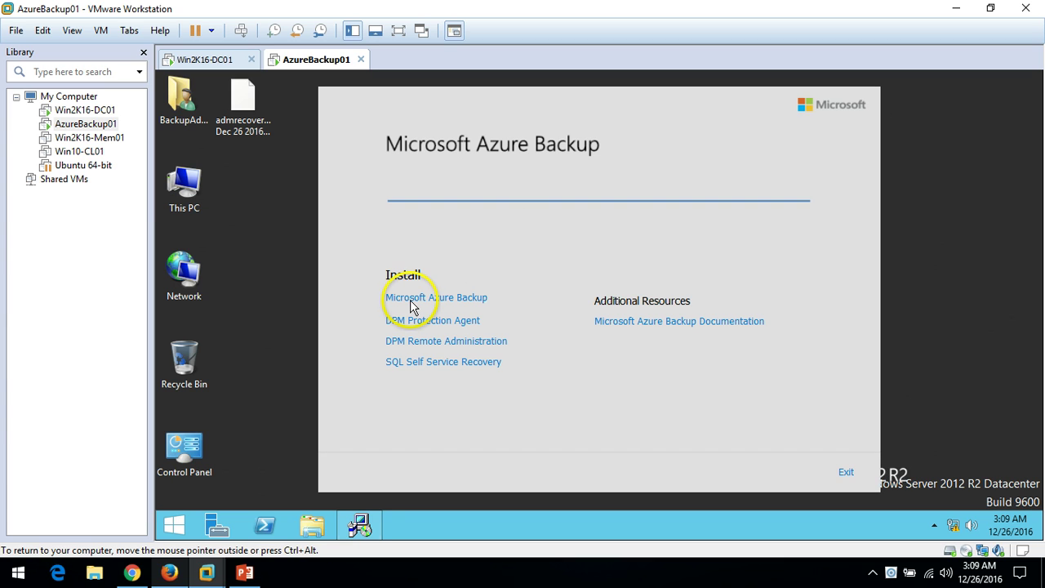
{"action": "left_click", "coordinate": [410, 299]}
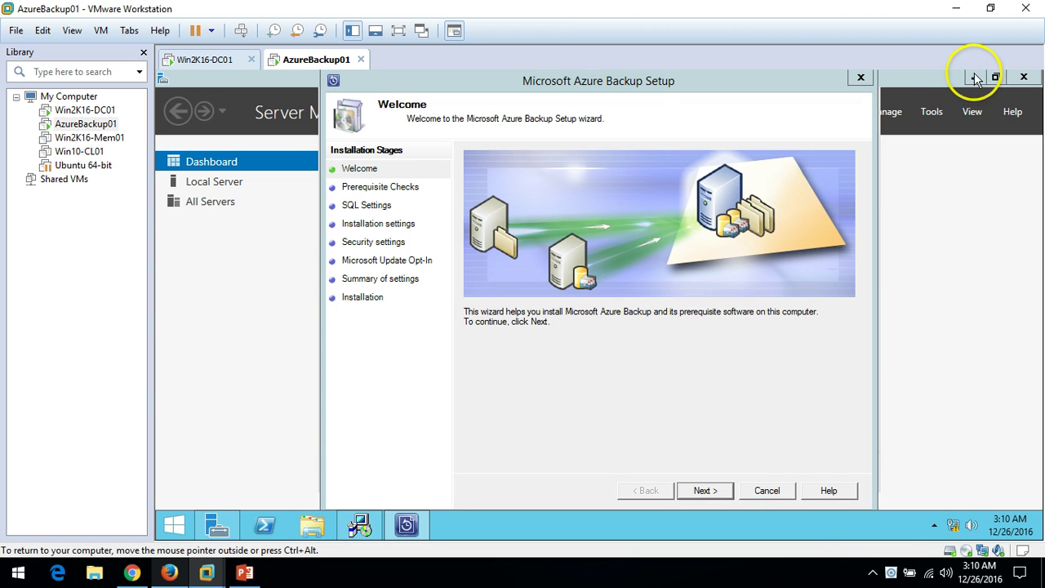
Minimize Server Manager, pass the wizard's Welcome page and run the prerequisite check to reach SQL Settings
{"action": "left_click", "coordinate": [972, 76]}
{"action": "left_click", "coordinate": [703, 493]}
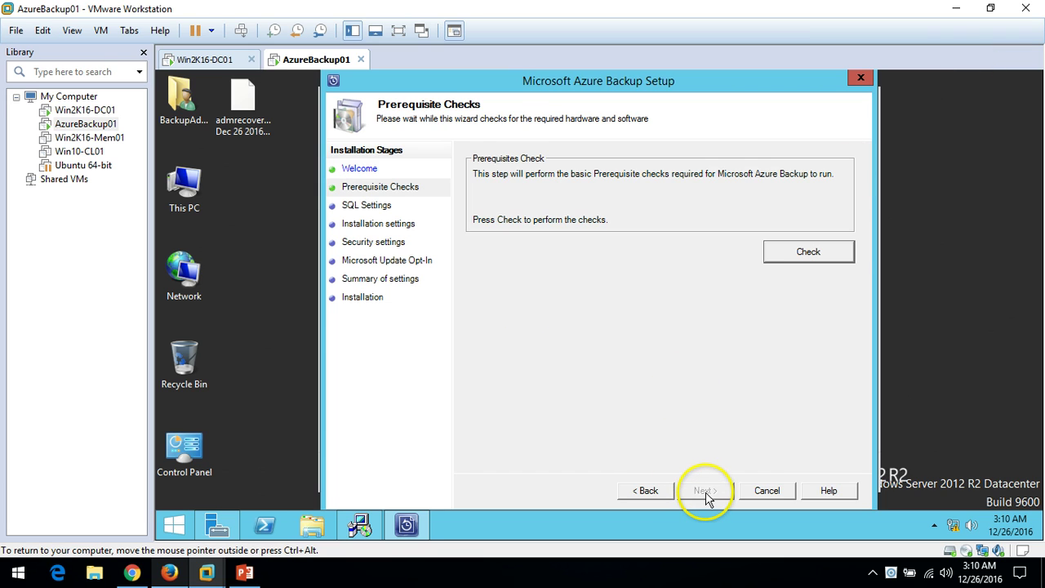
{"action": "left_click", "coordinate": [816, 253]}
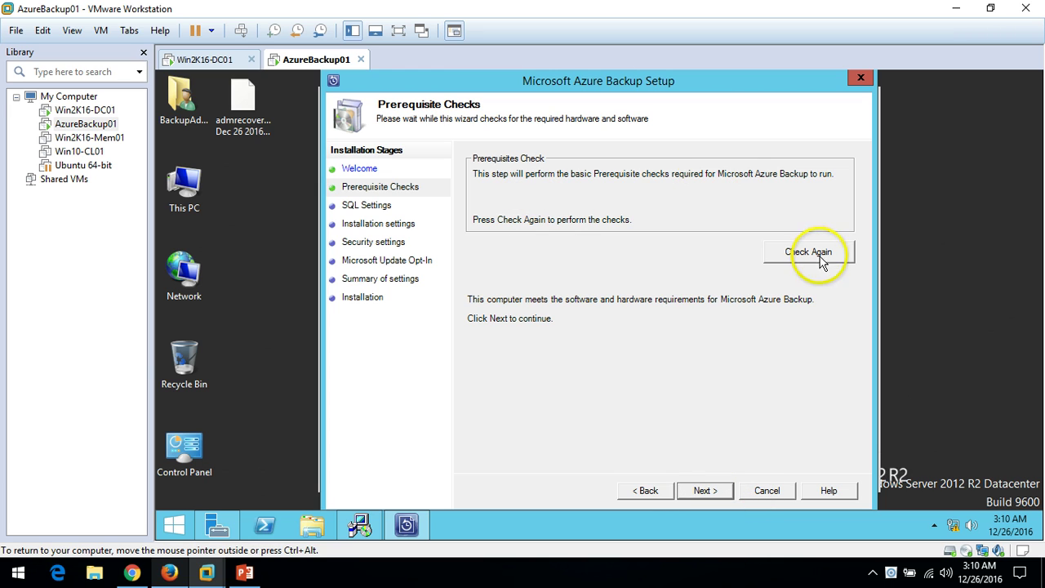
{"action": "left_click", "coordinate": [715, 490]}
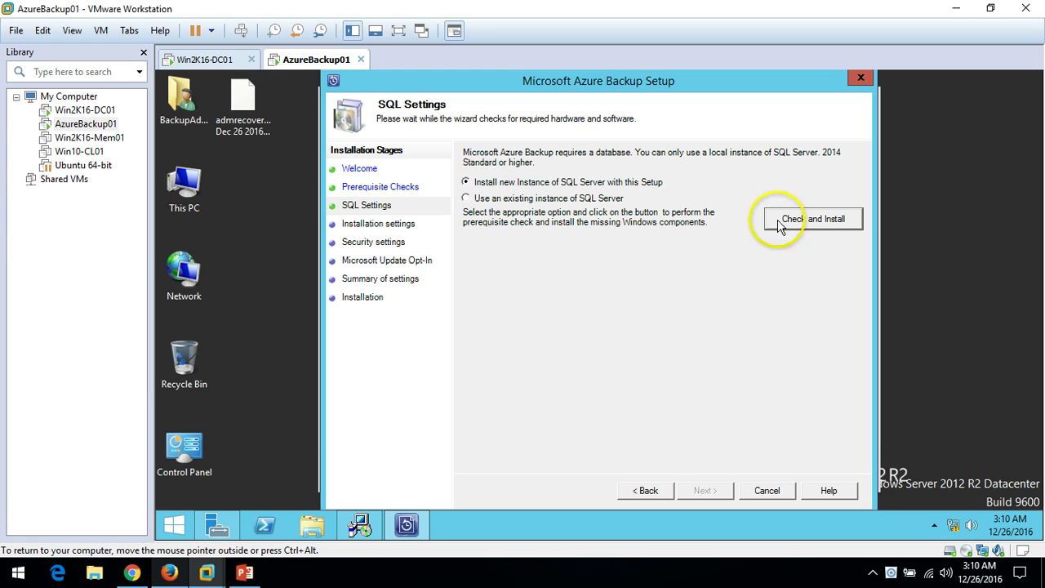
Run Check and Install for a new SQL Server instance and accept the default installation locations
{"action": "left_click", "coordinate": [805, 231]}
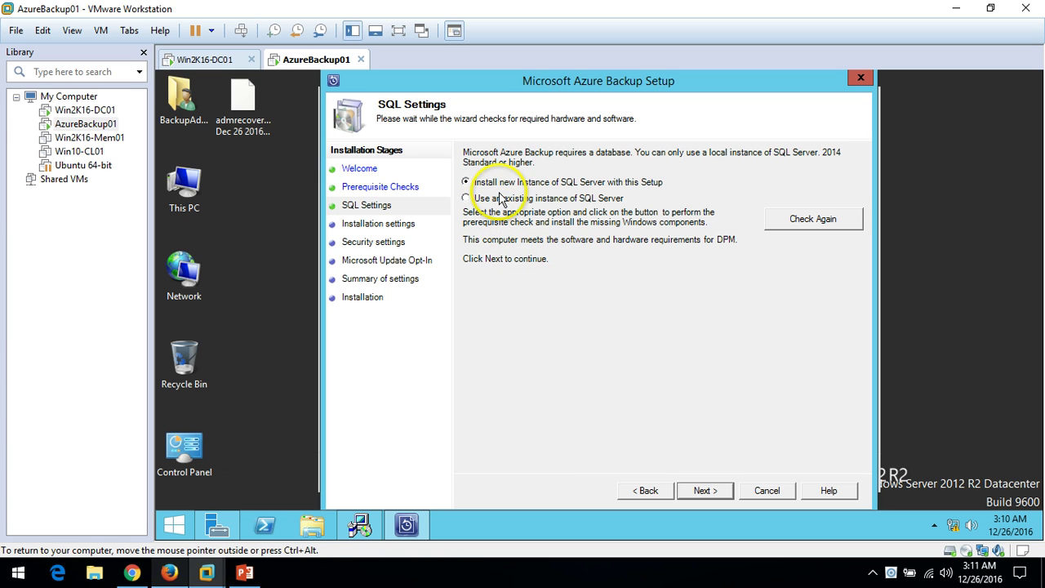
{"action": "left_click", "coordinate": [707, 493]}
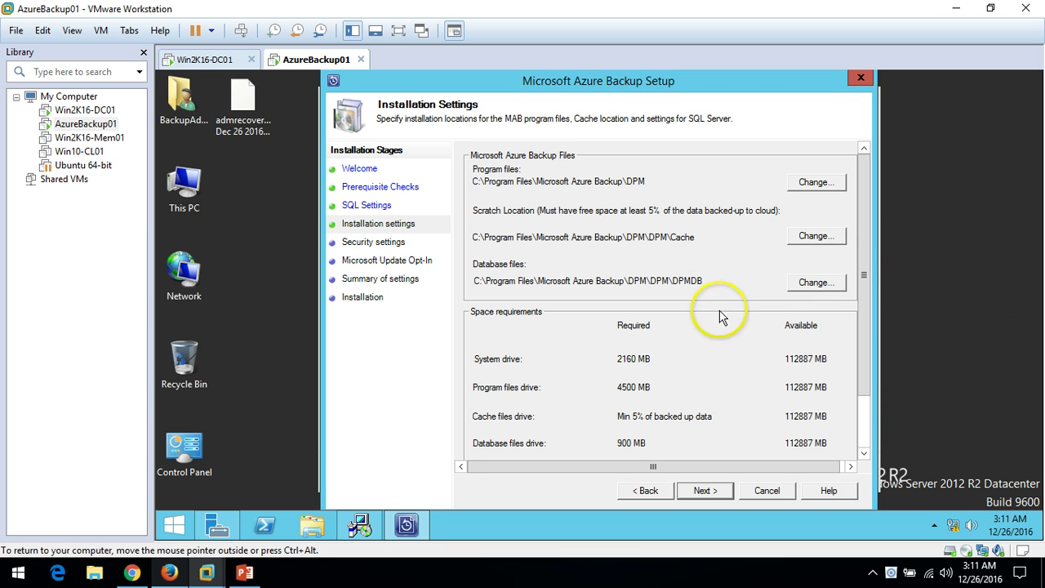
{"action": "left_click", "coordinate": [864, 430]}
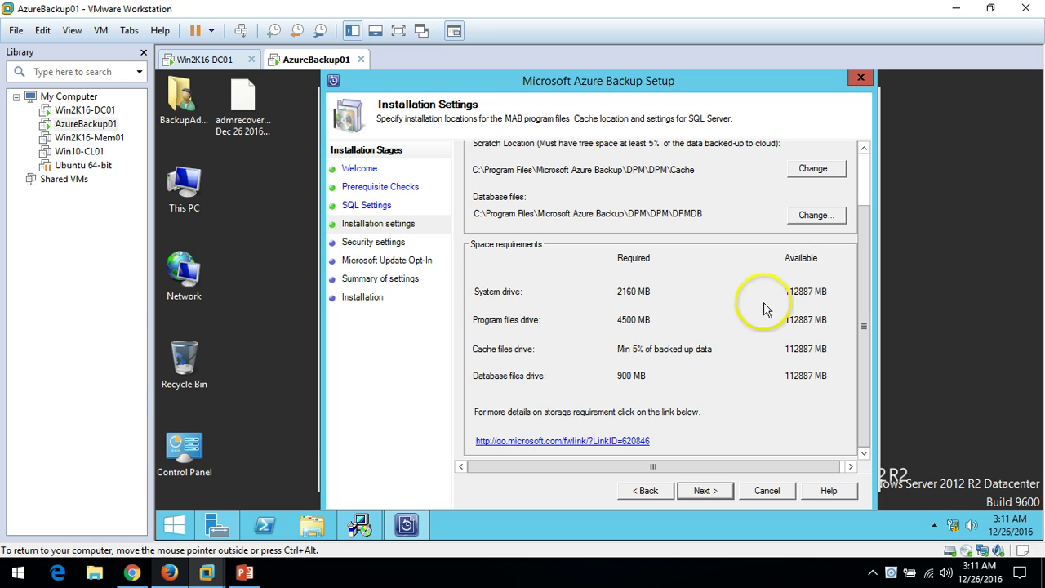
{"action": "left_click", "coordinate": [710, 493]}
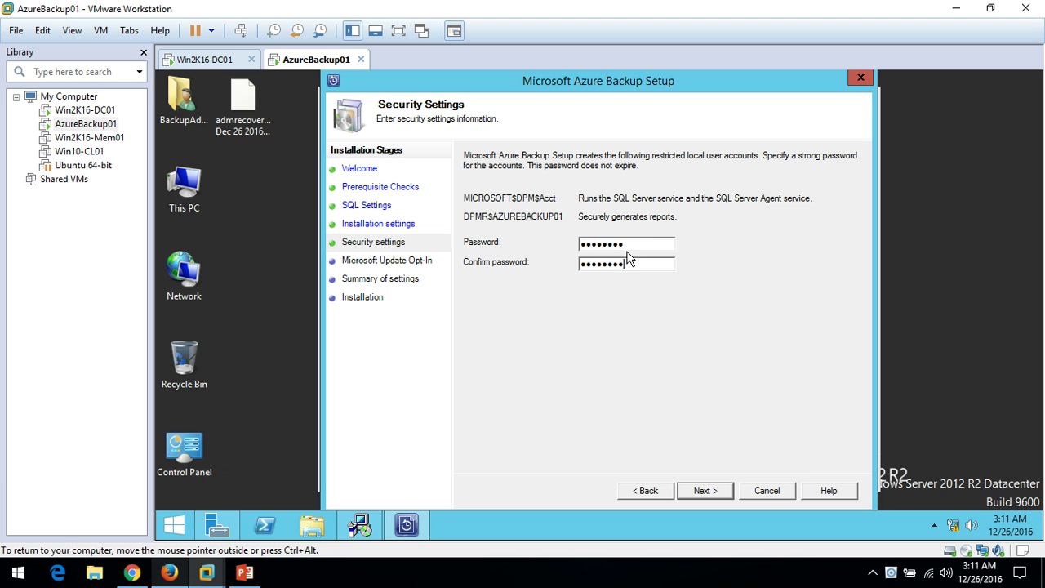
Enter and confirm the password for the restricted local accounts, and opt in to Microsoft Update when checking for updates
{"action": "left_click", "coordinate": [708, 490]}
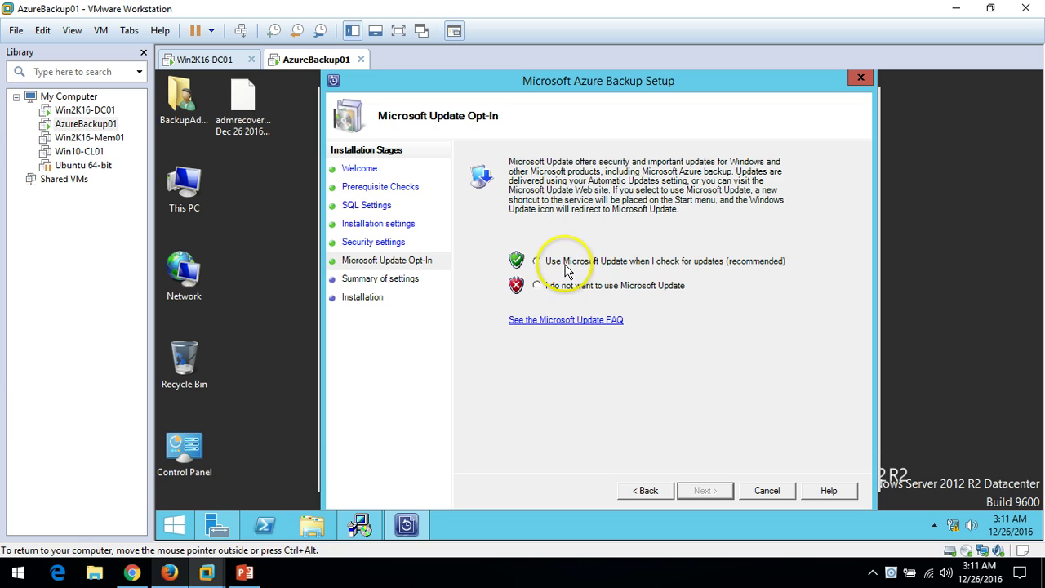
{"action": "left_click", "coordinate": [535, 261]}
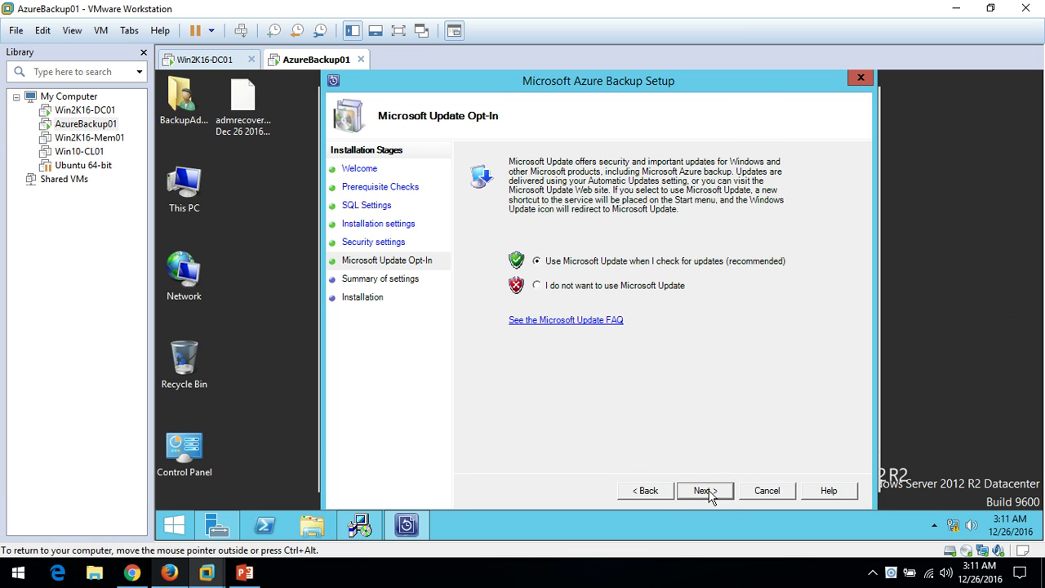
{"action": "left_click", "coordinate": [710, 495]}
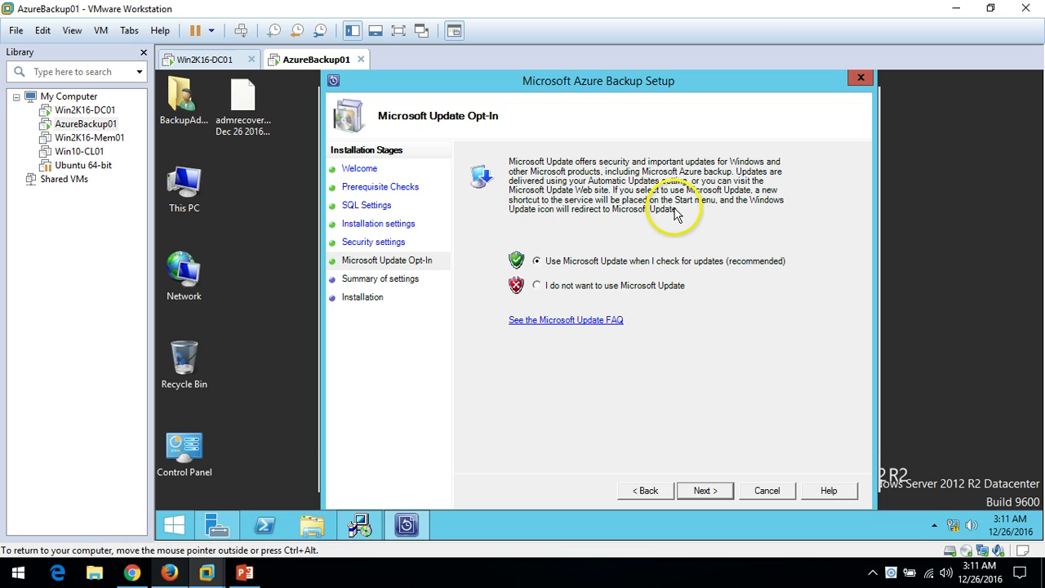
{"action": "left_click", "coordinate": [608, 88]}
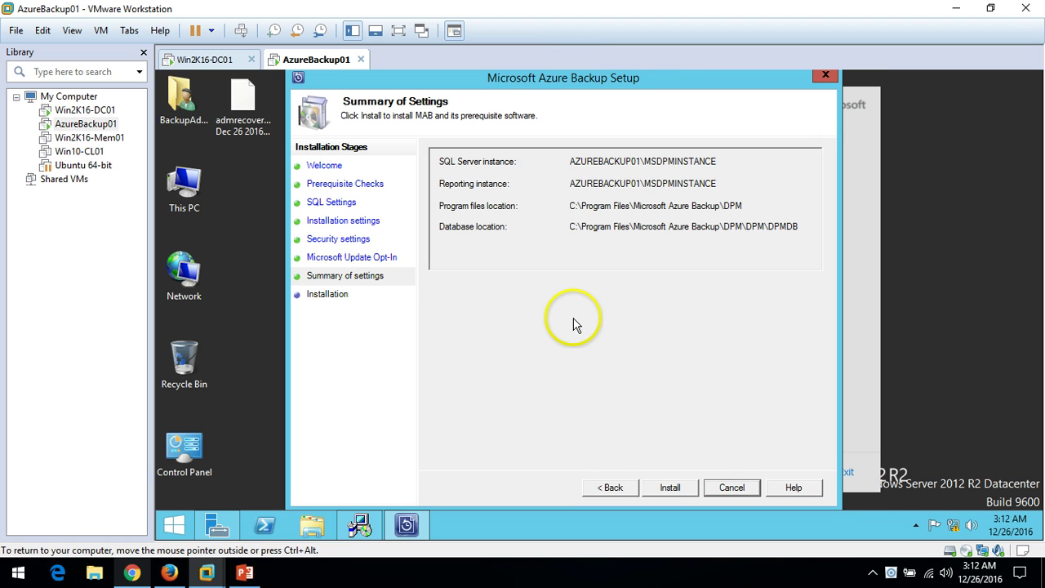
Start the installation from the Summary of Settings and move the Recovery Services Agent Setup progress window around
{"action": "left_click", "coordinate": [679, 491]}
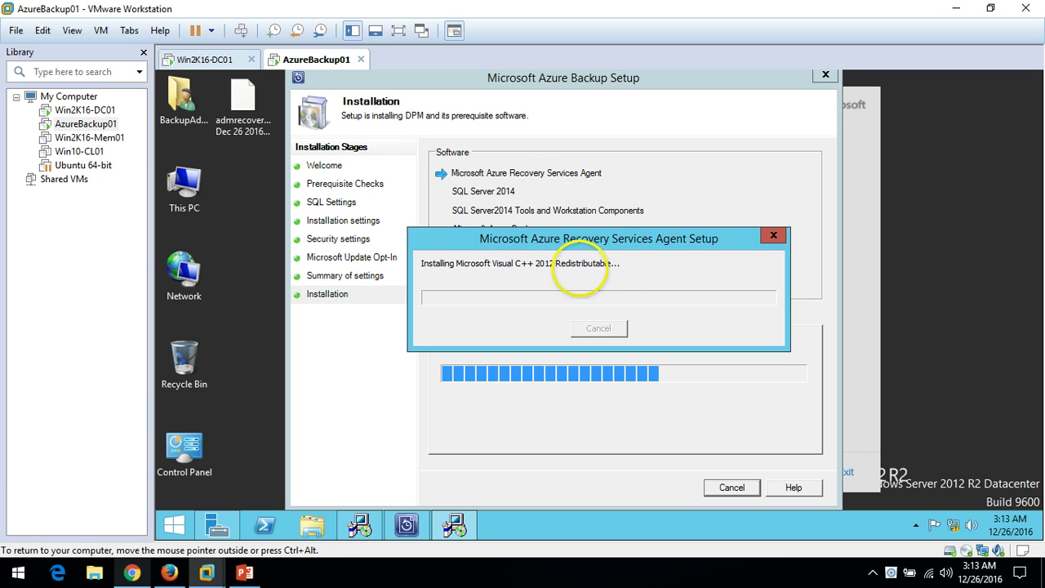
{"action": "left_click_drag", "start_coordinate": [546, 243], "coordinate": [608, 302]}
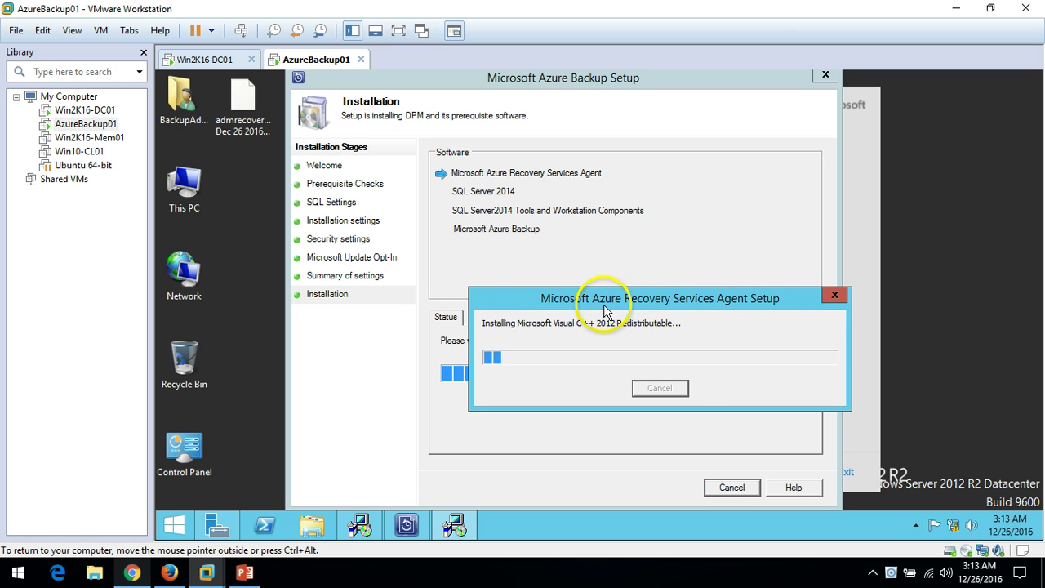
{"action": "left_click_drag", "start_coordinate": [635, 299], "coordinate": [515, 302]}
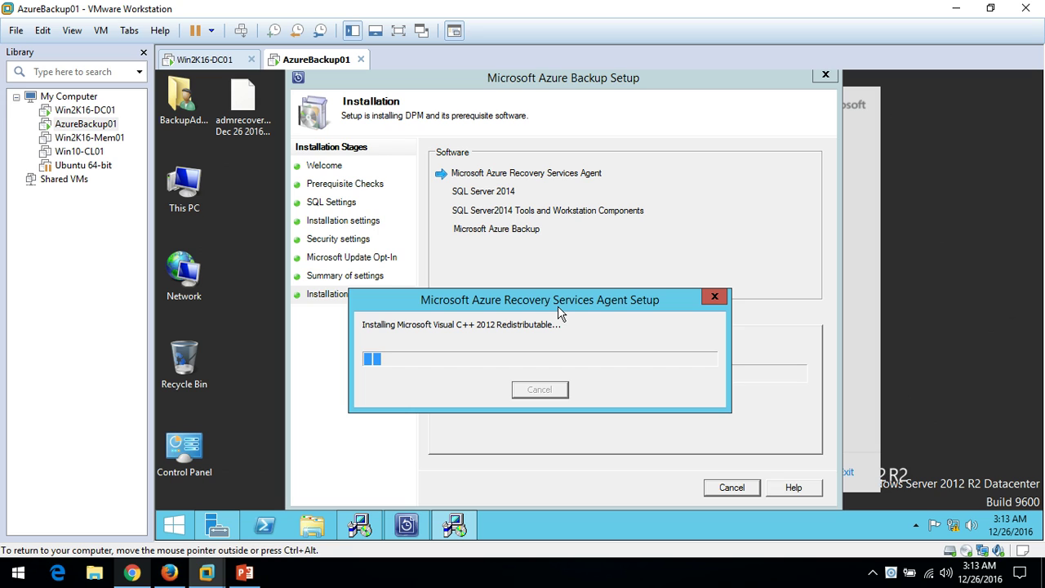
{"action": "left_click_drag", "start_coordinate": [561, 308], "coordinate": [633, 268]}
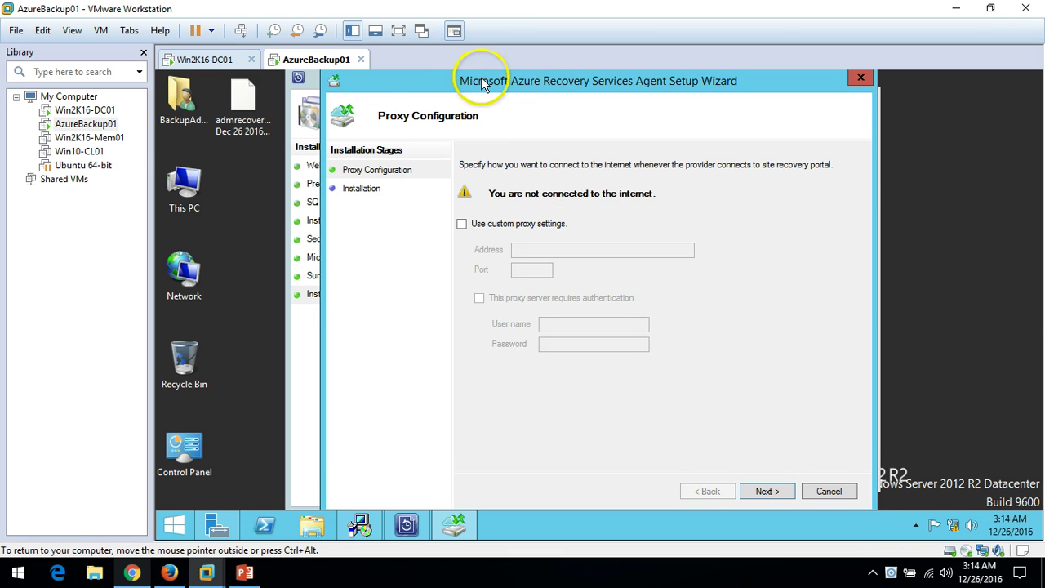
Leave custom proxy settings off, review the required software and install the Microsoft Azure Recovery Services Agent
{"action": "left_click", "coordinate": [473, 227]}
{"action": "left_click", "coordinate": [477, 225]}
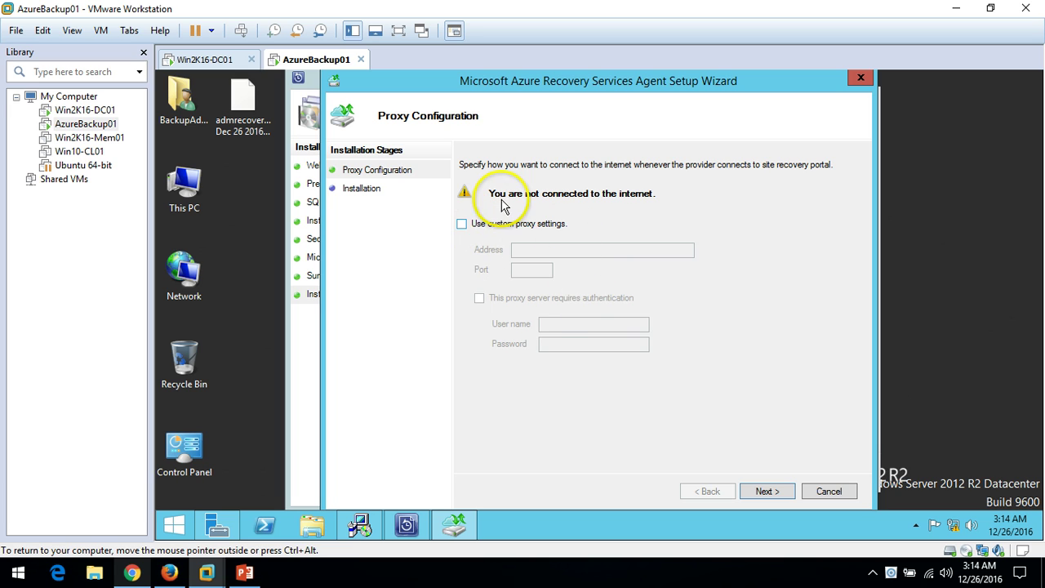
{"action": "left_click", "coordinate": [766, 492]}
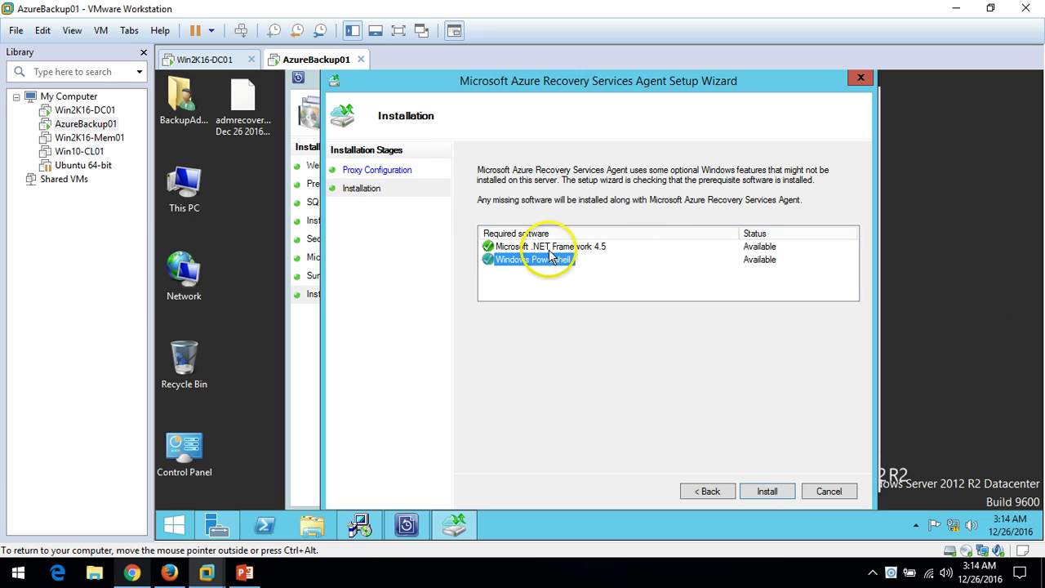
{"action": "left_click", "coordinate": [555, 247]}
{"action": "left_click", "coordinate": [535, 260]}
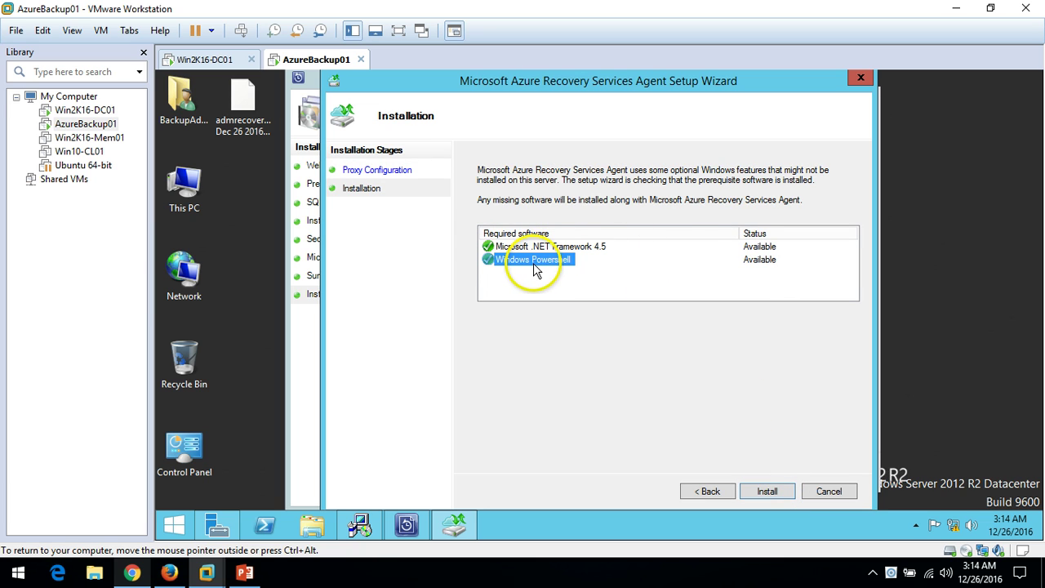
{"action": "left_click", "coordinate": [543, 247]}
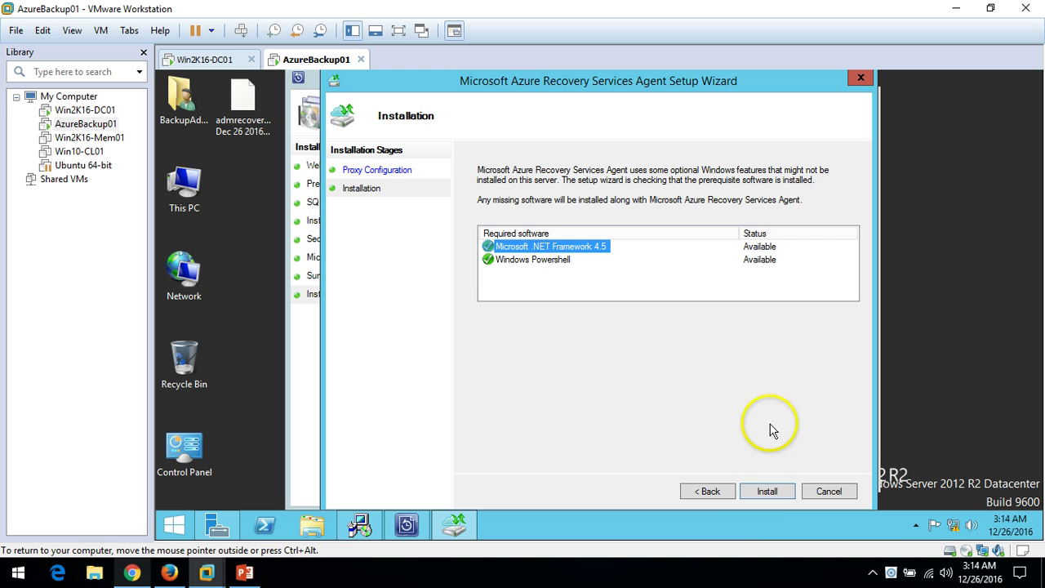
{"action": "left_click", "coordinate": [767, 492]}
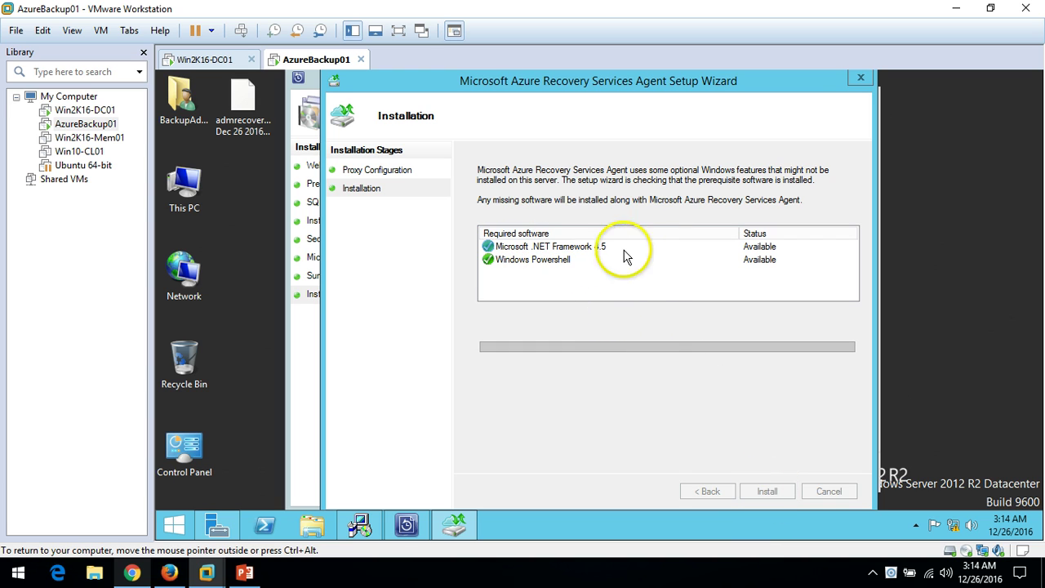
Review the agent's installation result and proceed to registering this server with the Azure Backup vault
{"action": "left_click", "coordinate": [522, 259]}
{"action": "left_click", "coordinate": [510, 246]}
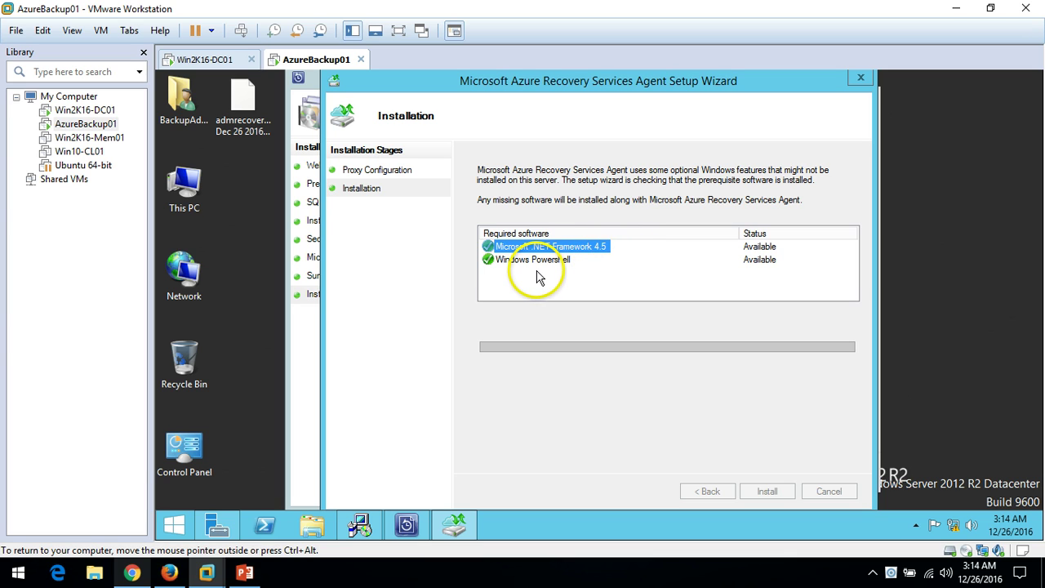
{"action": "left_click", "coordinate": [530, 259]}
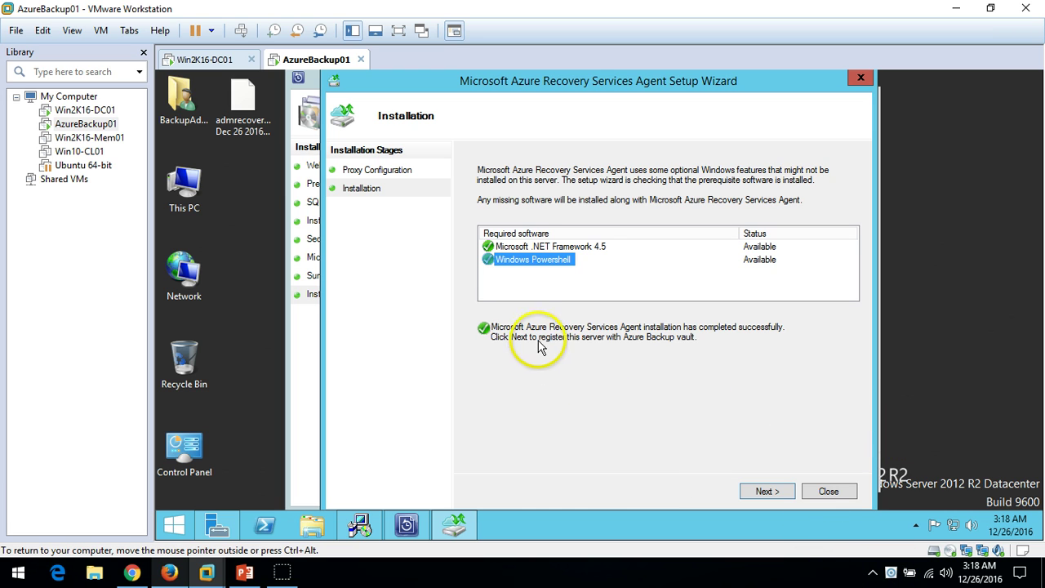
{"action": "left_click_drag", "start_coordinate": [526, 326], "coordinate": [682, 326]}
{"action": "left_click_drag", "start_coordinate": [749, 323], "coordinate": [805, 329]}
{"action": "left_click", "coordinate": [796, 335]}
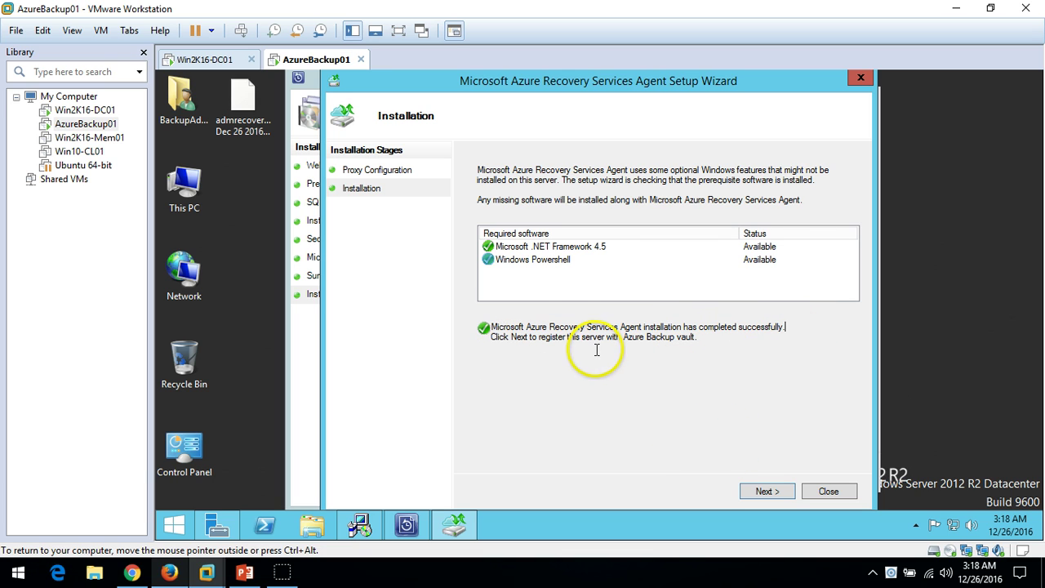
{"action": "left_click", "coordinate": [767, 492]}
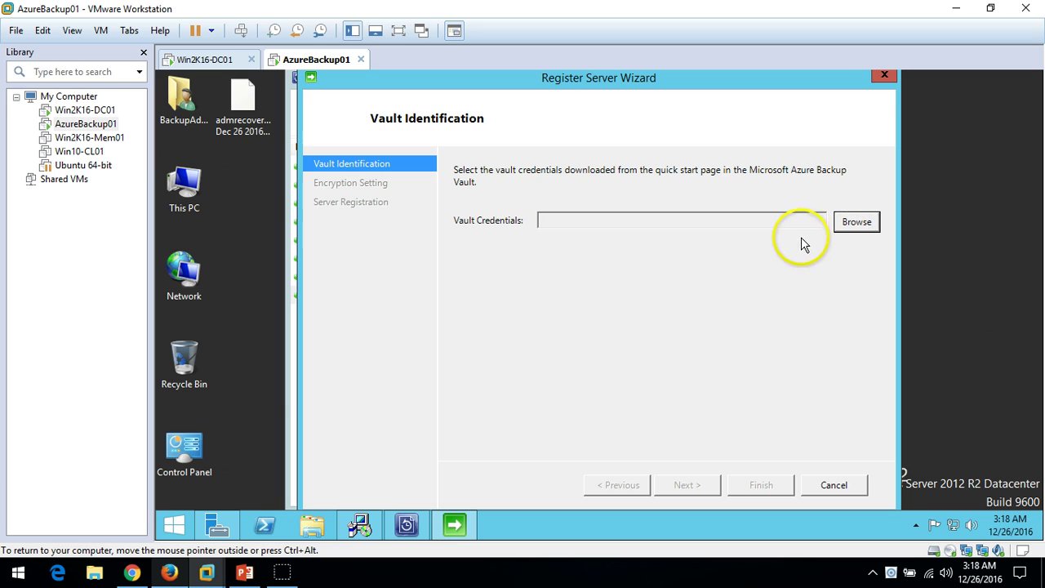
Open Network and Sharing Center, allow device discovery on the new network and close the window
{"action": "right_click", "coordinate": [953, 523]}
{"action": "left_click", "coordinate": [959, 517]}
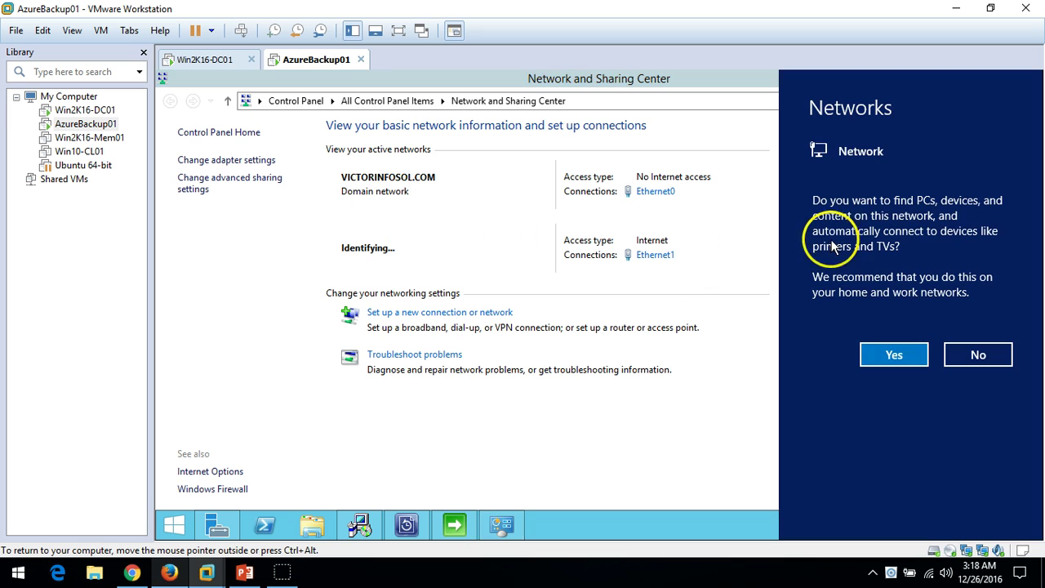
{"action": "left_click", "coordinate": [892, 356]}
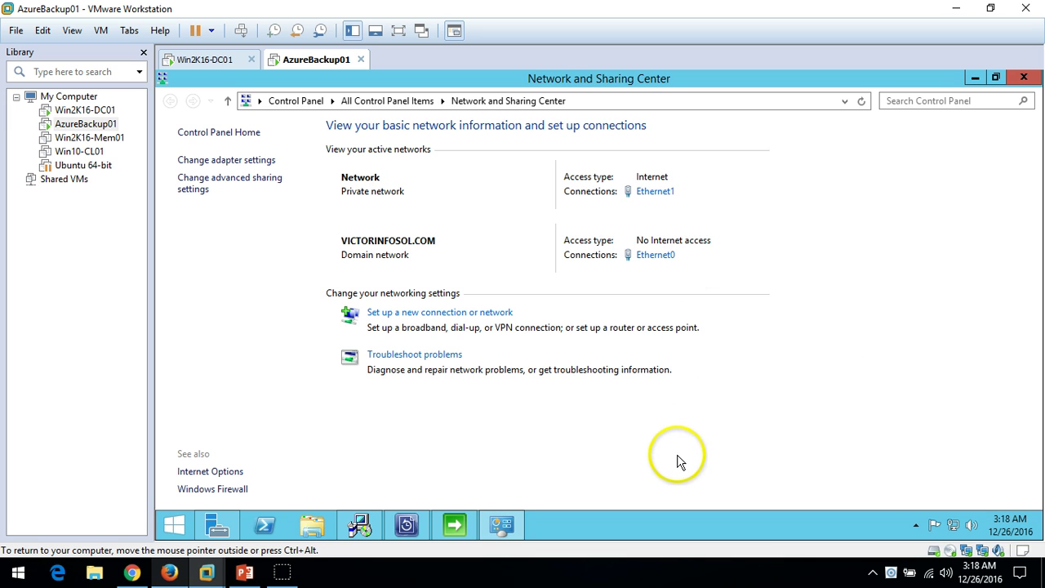
{"action": "left_click", "coordinate": [1022, 78]}
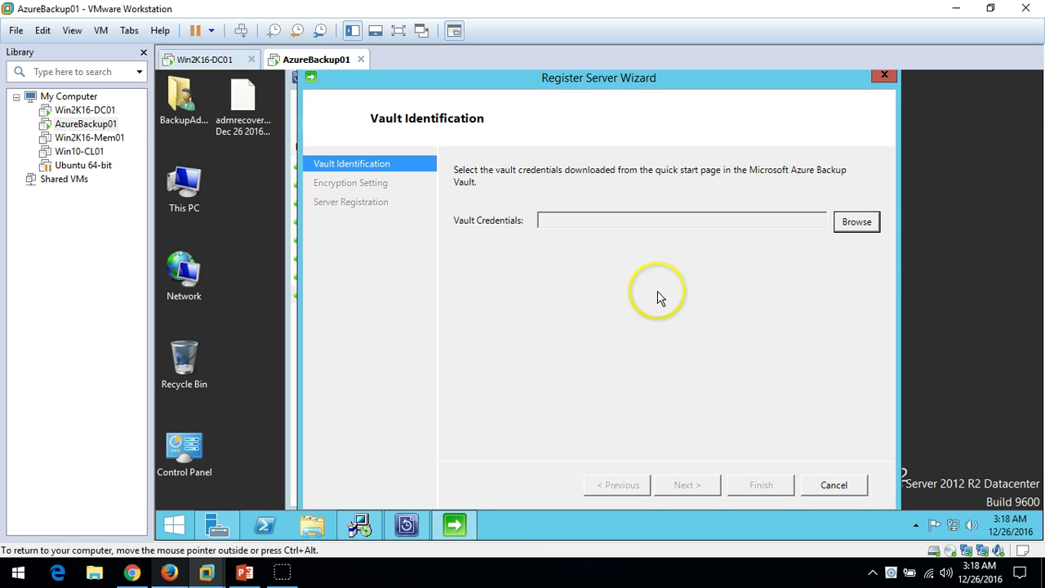
Load the admrecoveryvault credentials file from the Desktop to identify the backup vault
{"action": "left_click", "coordinate": [863, 225]}
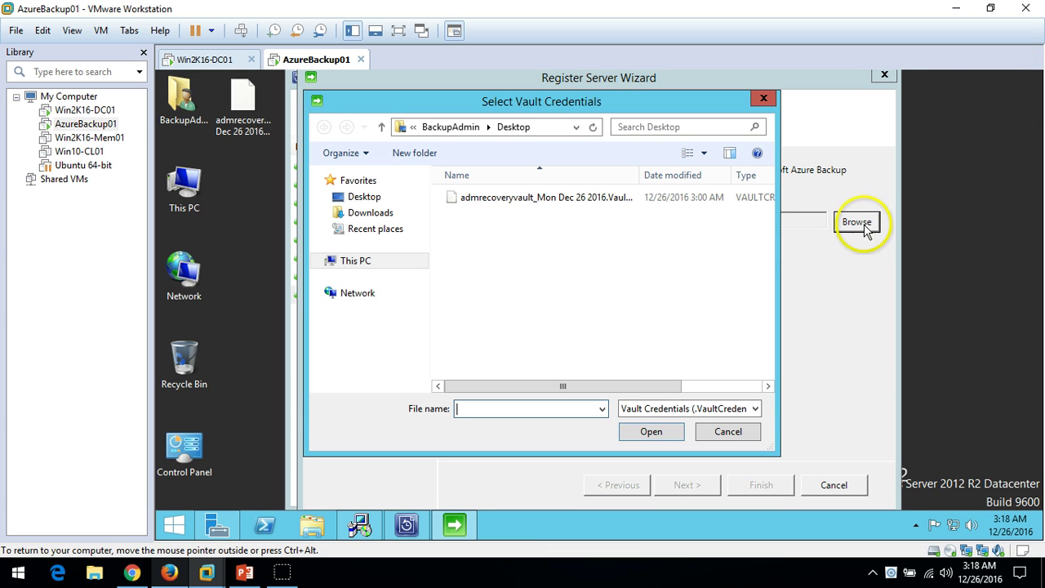
{"action": "left_click", "coordinate": [522, 200]}
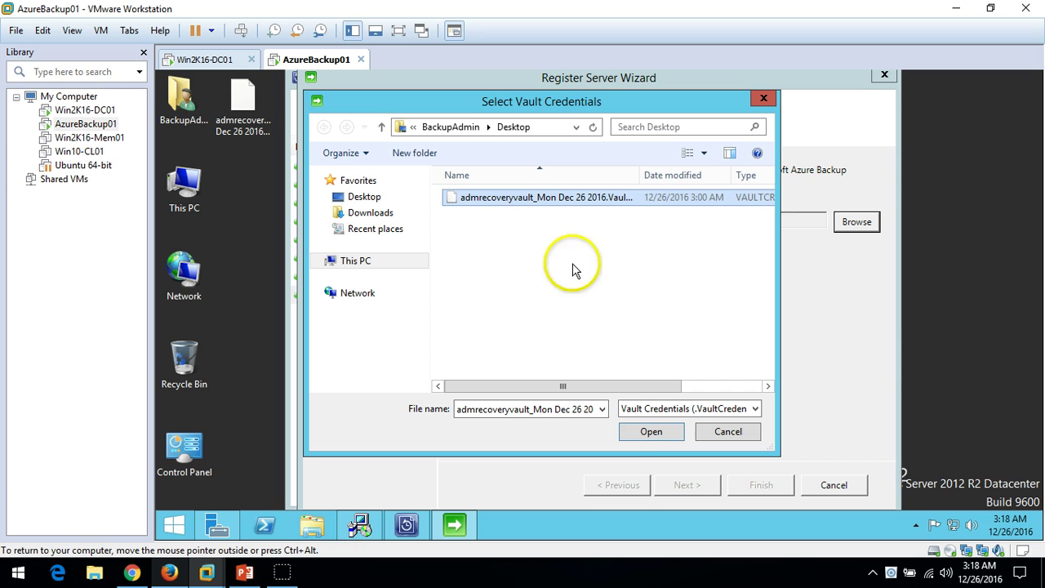
{"action": "left_click", "coordinate": [645, 431]}
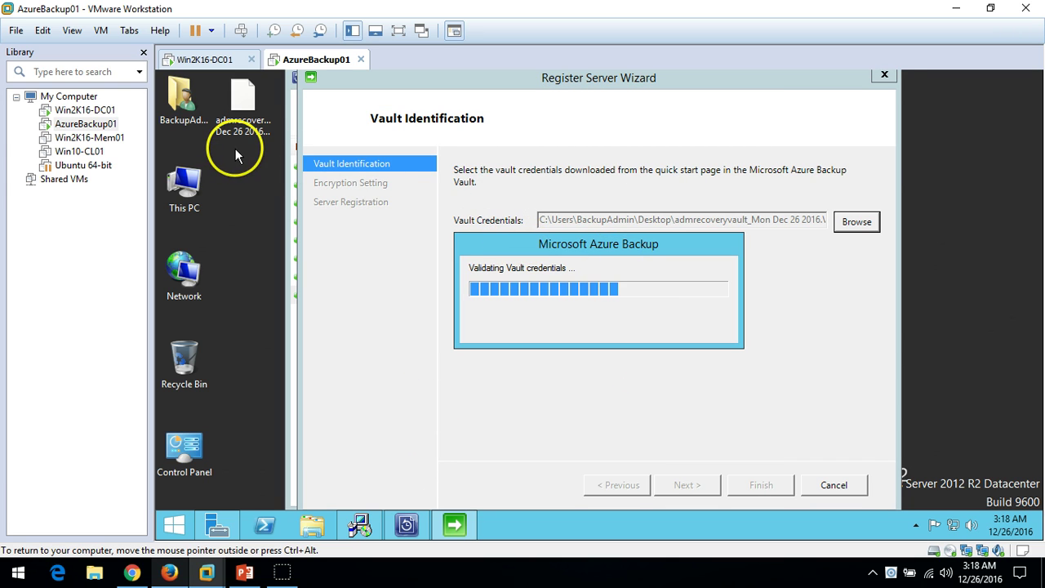
{"action": "left_click", "coordinate": [244, 102]}
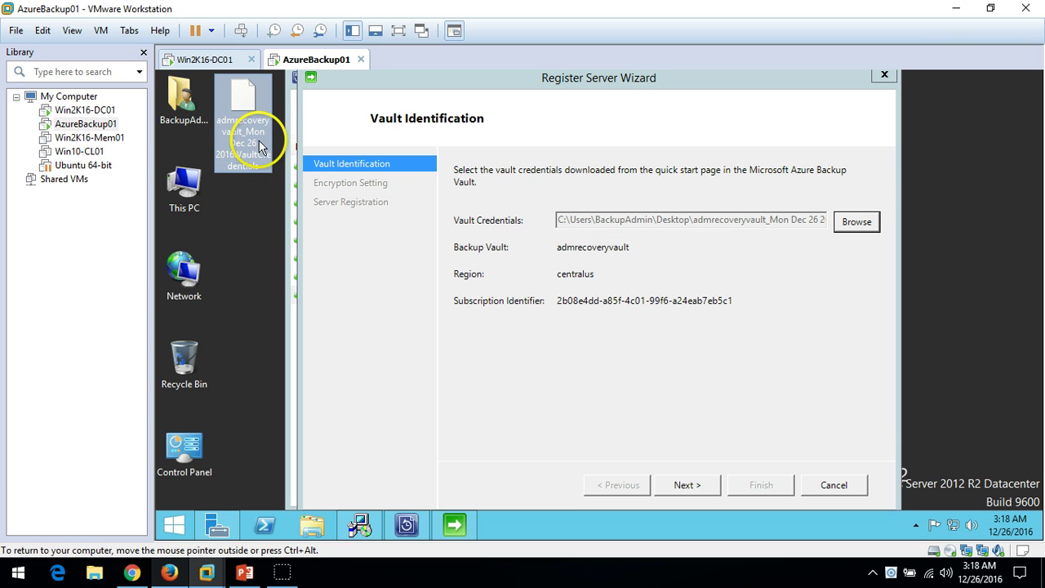
{"action": "left_click", "coordinate": [371, 278]}
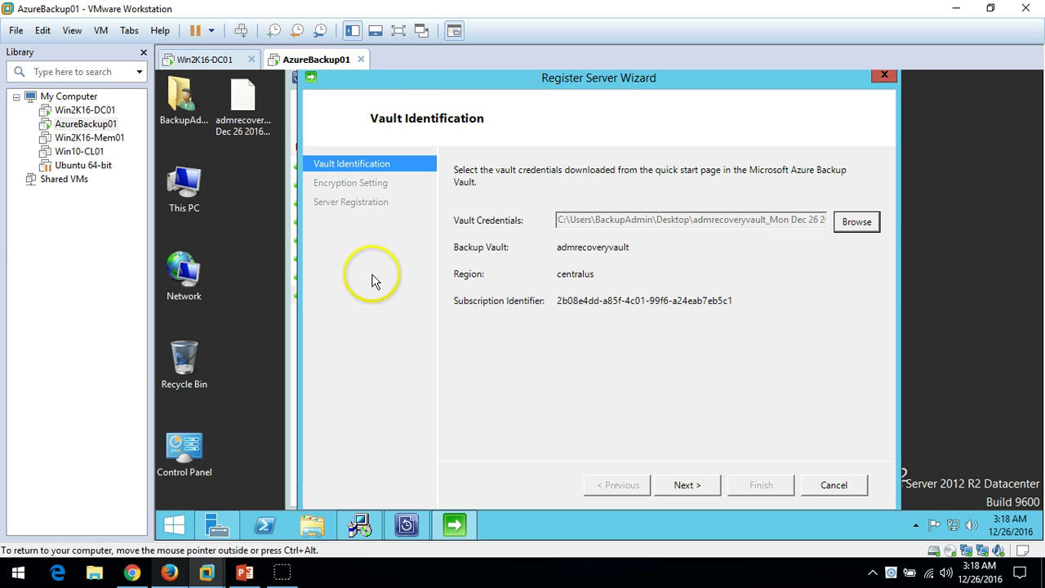
{"action": "left_click", "coordinate": [255, 199]}
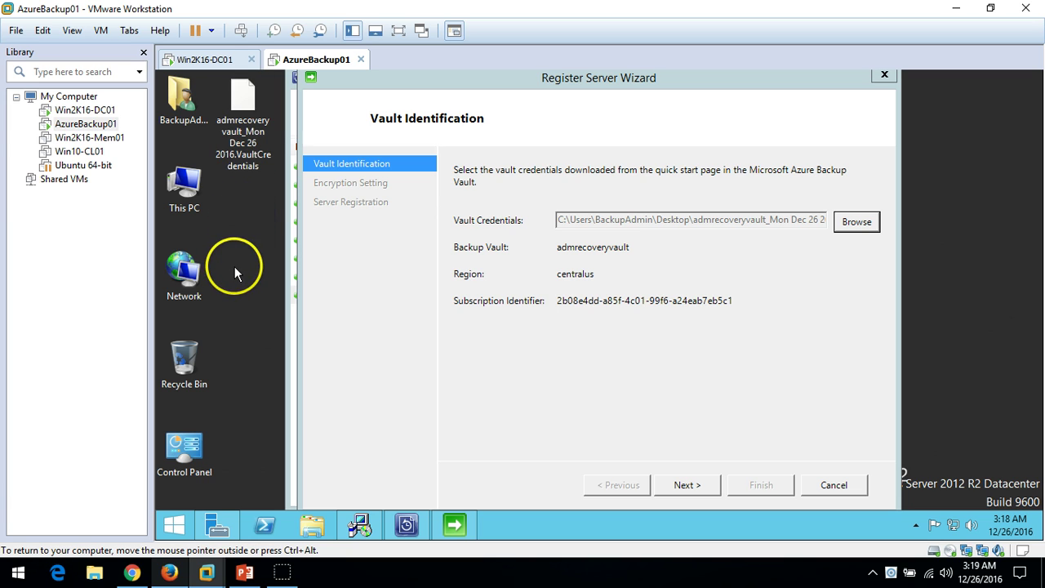
{"action": "left_click", "coordinate": [526, 343]}
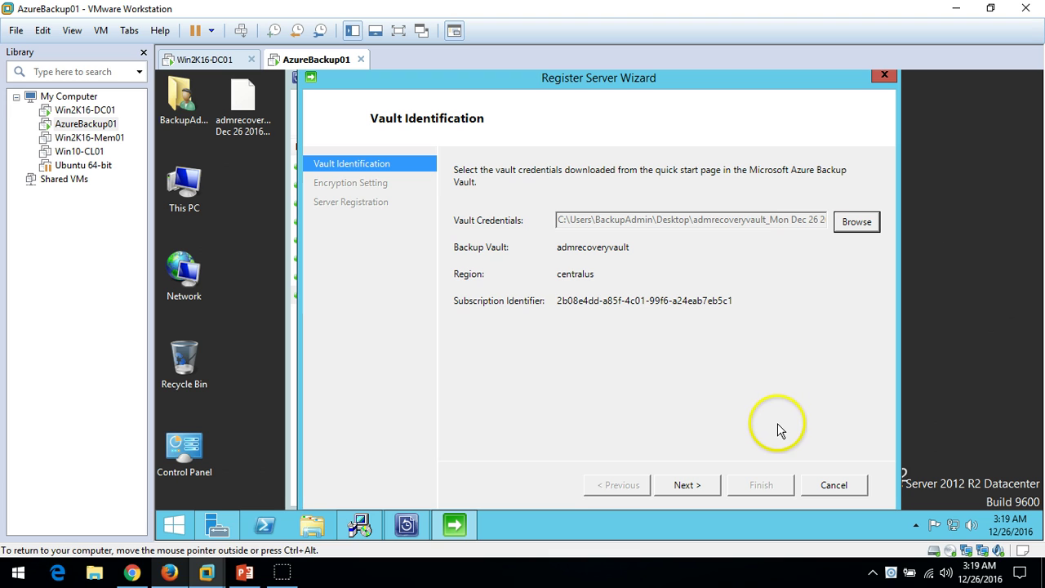
{"action": "left_click", "coordinate": [234, 136]}
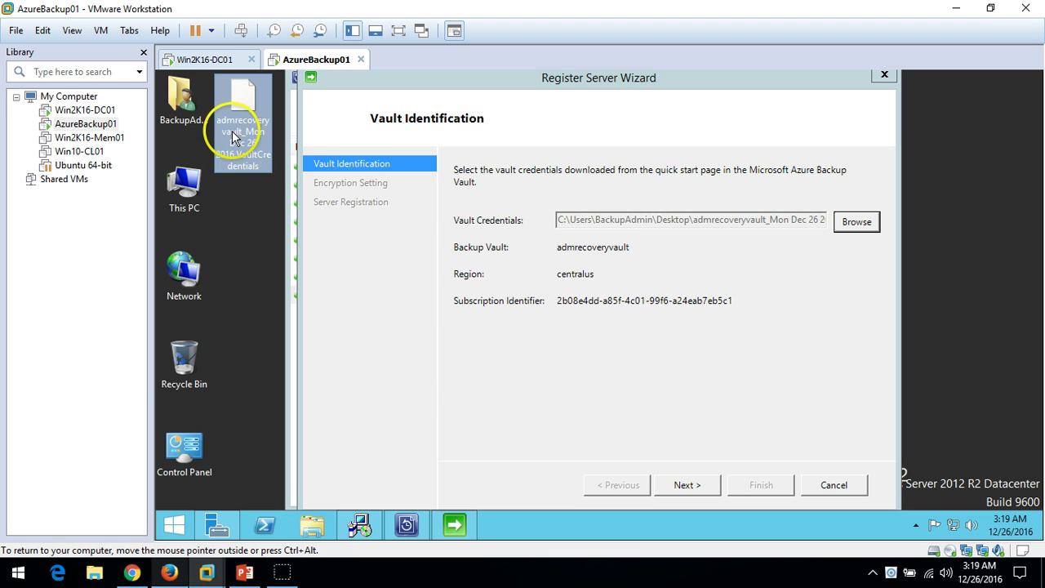
{"action": "left_click", "coordinate": [424, 335]}
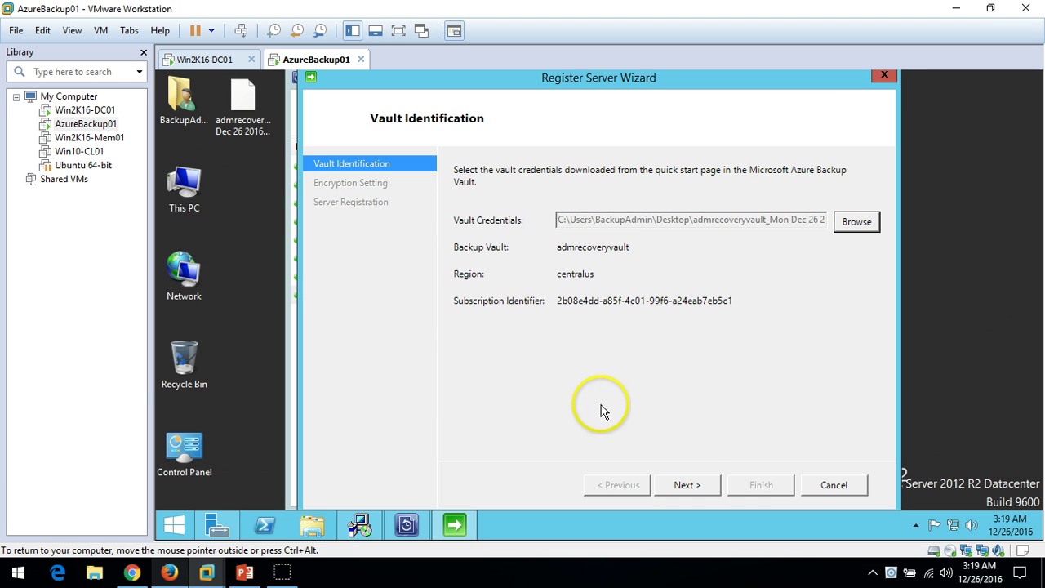
Proceed to the encryption settings, generate a passphrase, and open and dismiss the folder selection for its save location
{"action": "left_click", "coordinate": [687, 484]}
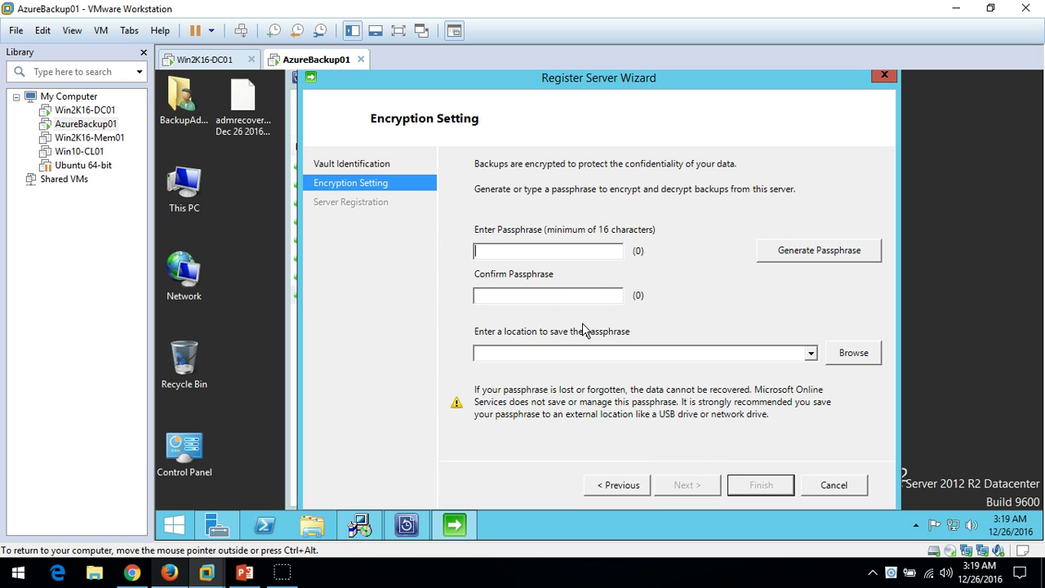
{"action": "left_click", "coordinate": [806, 259]}
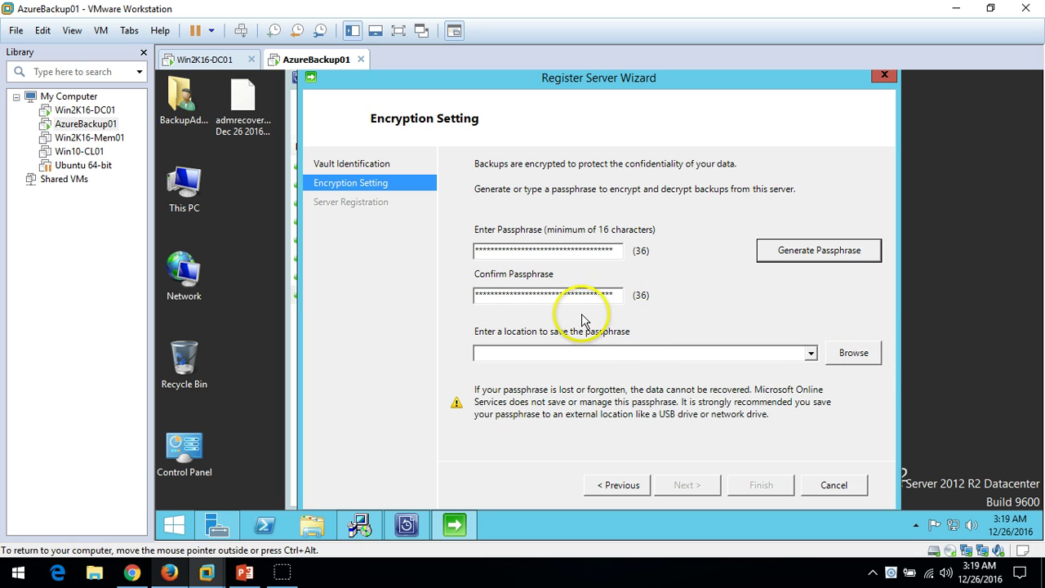
{"action": "left_click", "coordinate": [849, 359]}
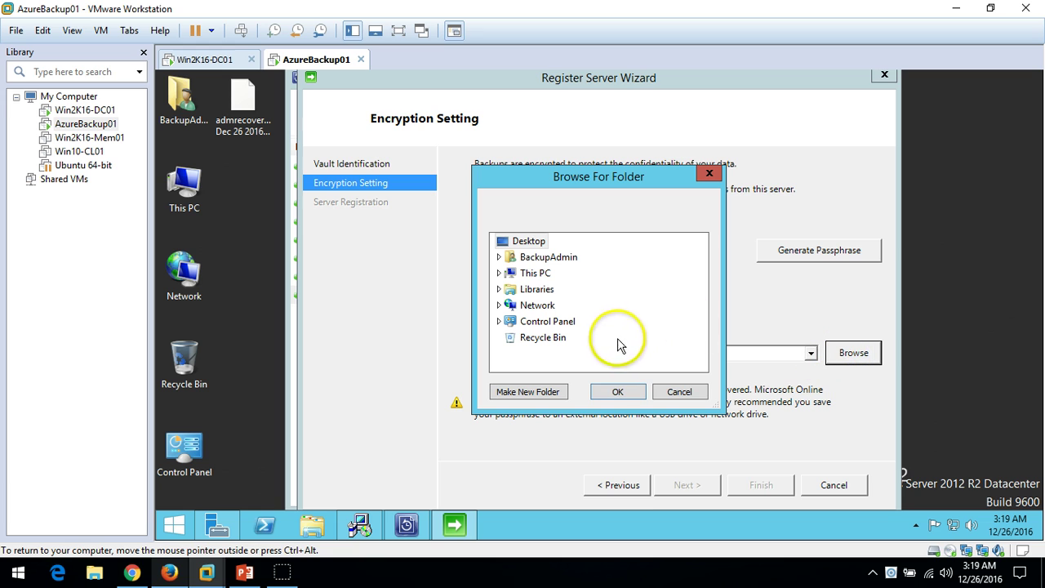
{"action": "left_click", "coordinate": [680, 392]}
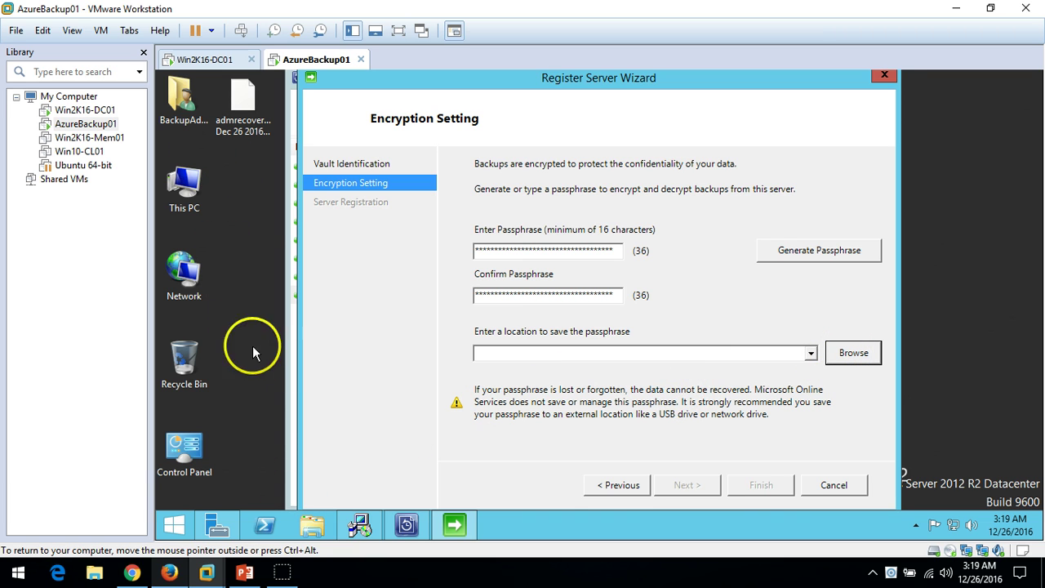
Open the share \\win2k16-dc01\c$, use its path as the passphrase save location and start the server registration
{"action": "right_click", "coordinate": [166, 534]}
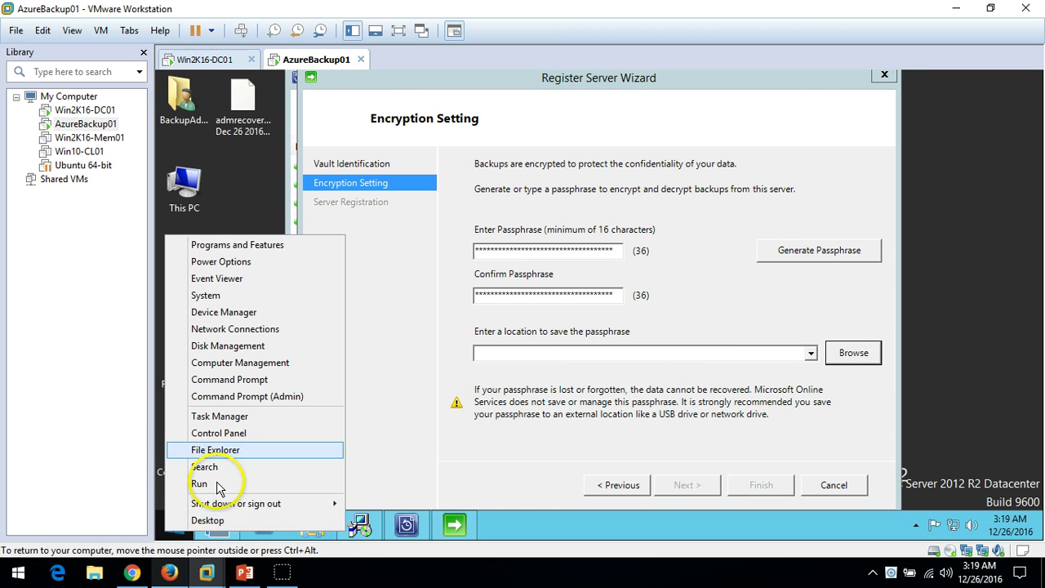
{"action": "left_click", "coordinate": [215, 484]}
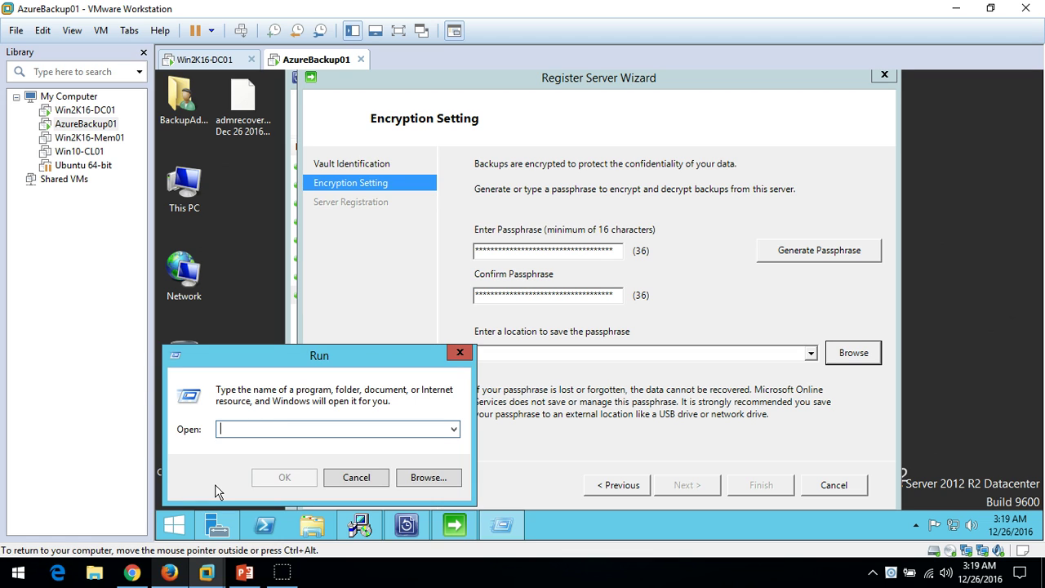
{"action": "type", "text": "\\\\win2k16-"}
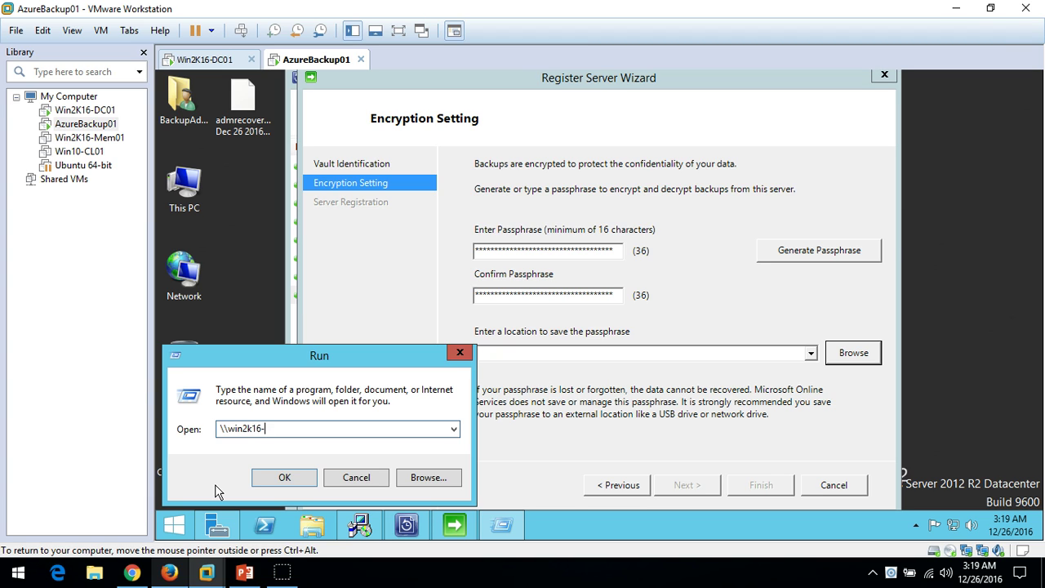
{"action": "type", "text": "dc01\\c$"}
{"action": "key", "text": "Return"}
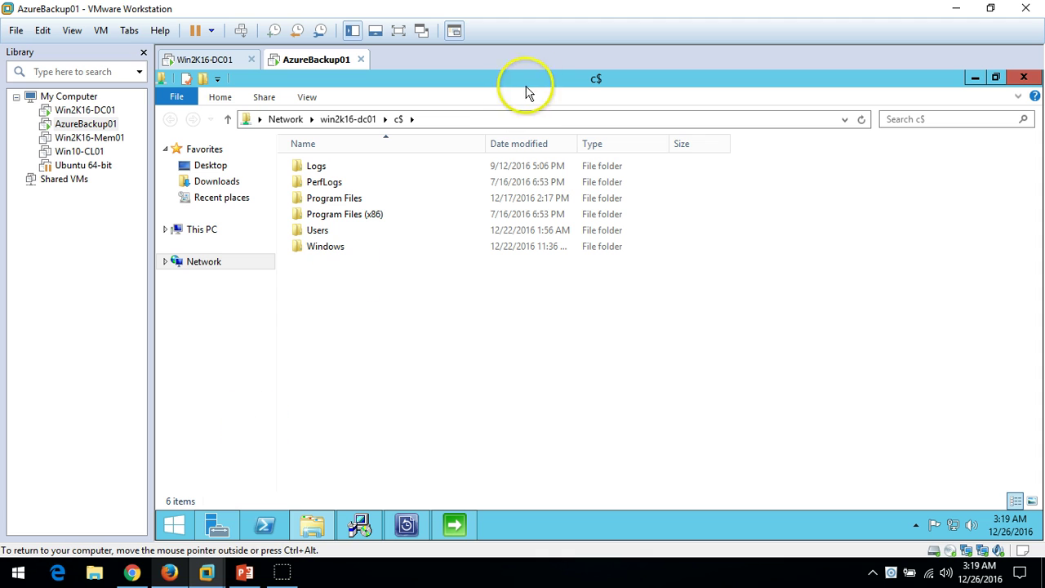
{"action": "left_click", "coordinate": [492, 123]}
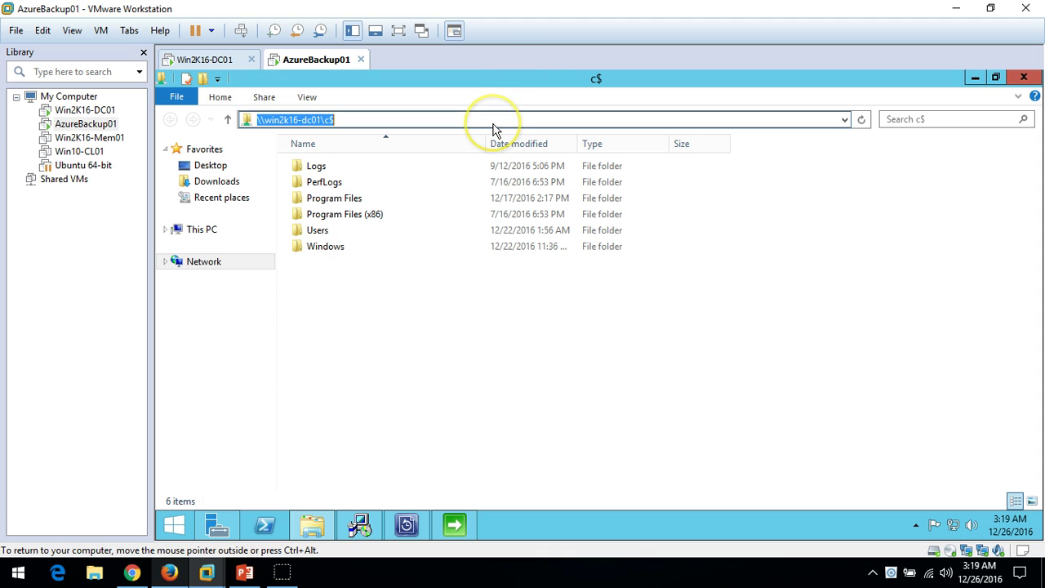
{"action": "left_click", "coordinate": [975, 78]}
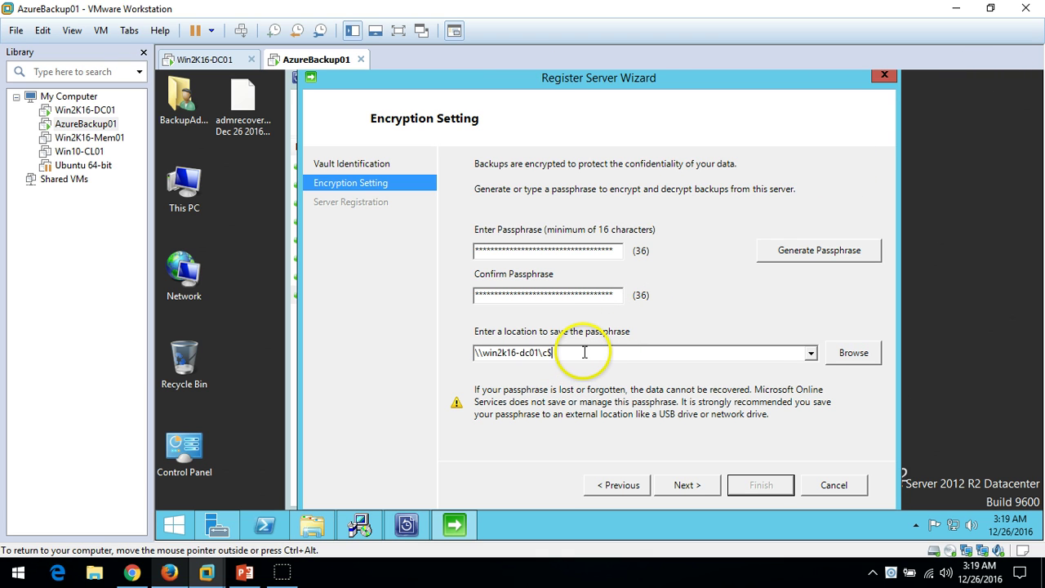
{"action": "left_click", "coordinate": [685, 485]}
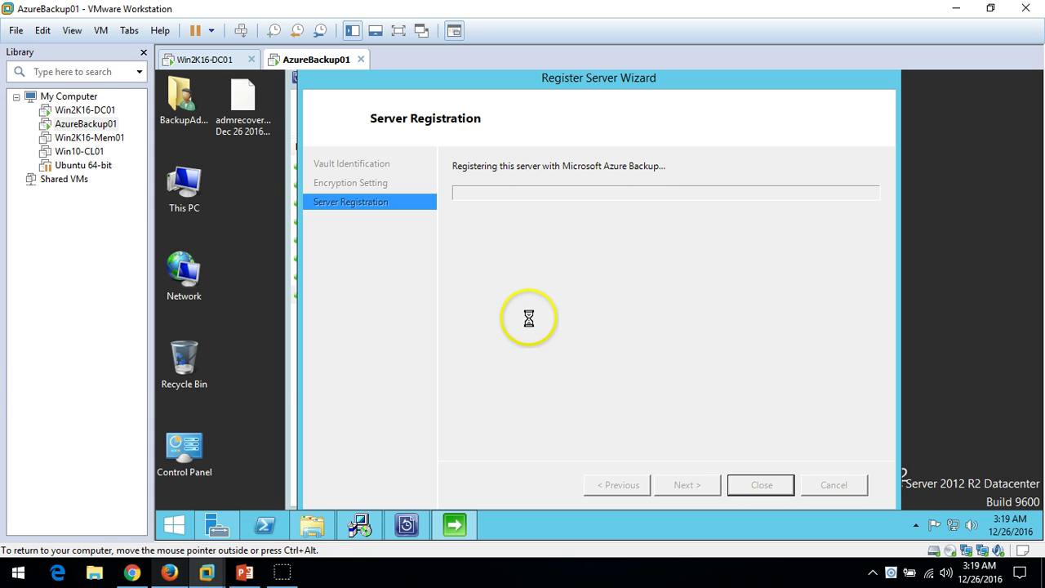
Switch to Firefox to check the admrecoveryvault overview and return to the Azure Backup Setup in VMware Workstation
{"action": "left_click", "coordinate": [166, 571]}
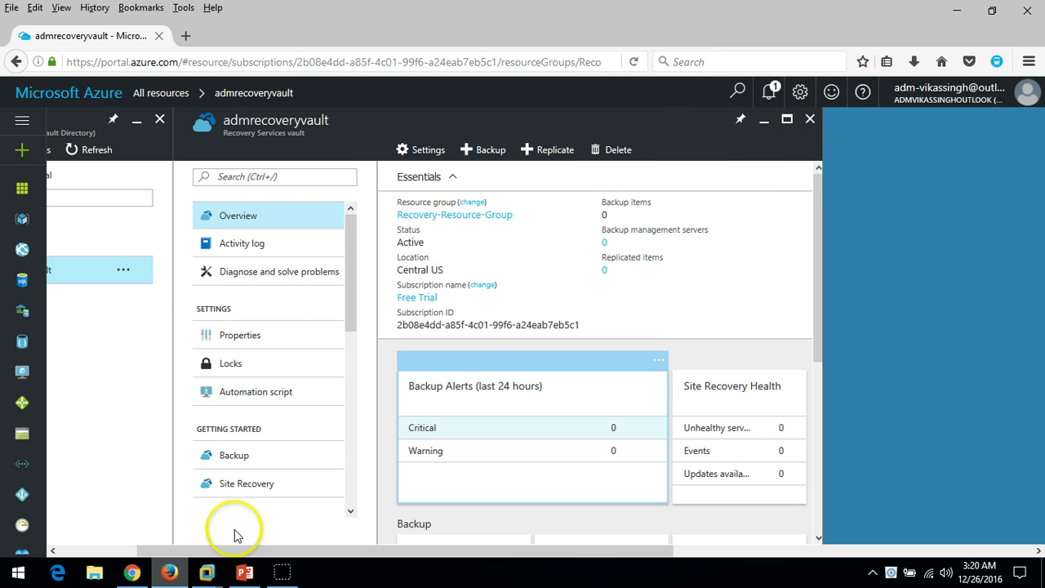
{"action": "left_click", "coordinate": [171, 573]}
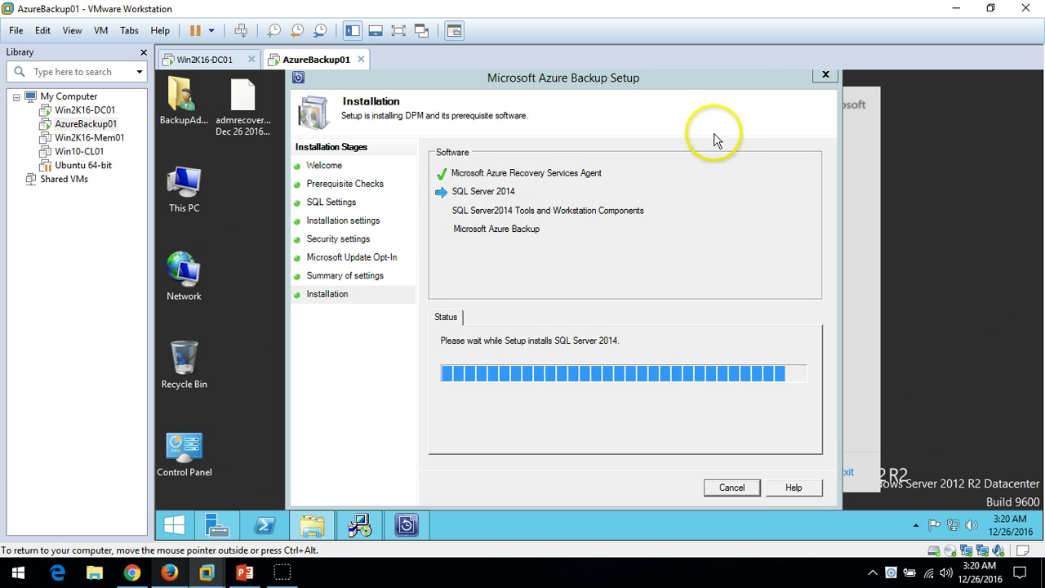
{"action": "left_click", "coordinate": [765, 84]}
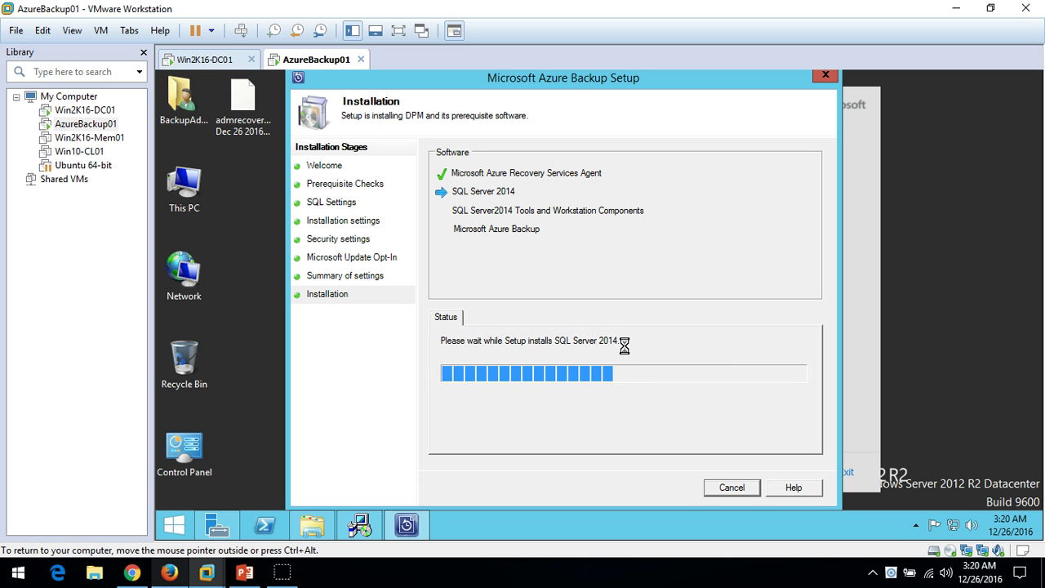
Close the completed Microsoft Azure Backup Setup and the Task Manager window
{"action": "left_click", "coordinate": [690, 360]}
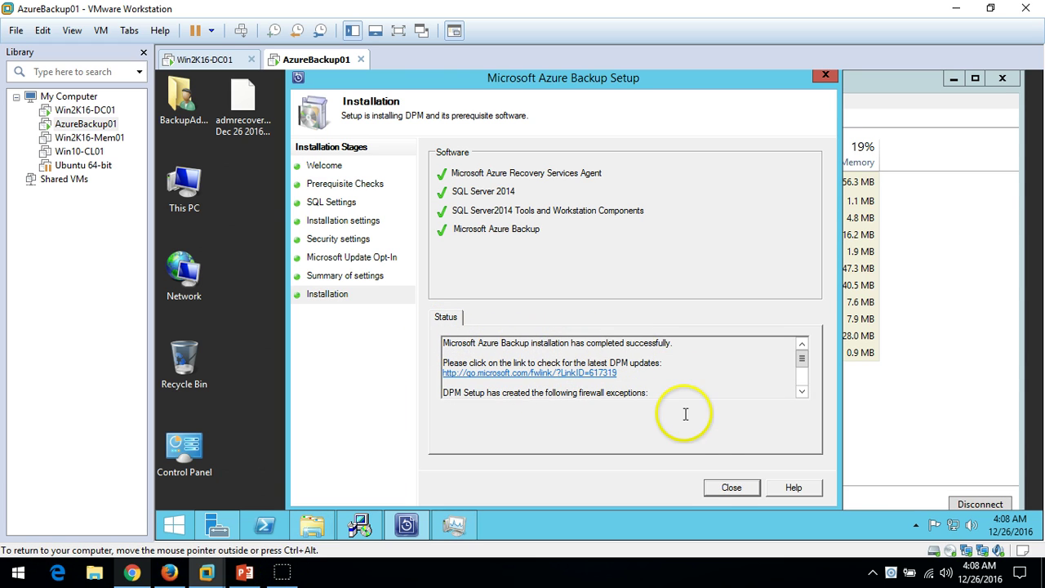
{"action": "left_click", "coordinate": [734, 494]}
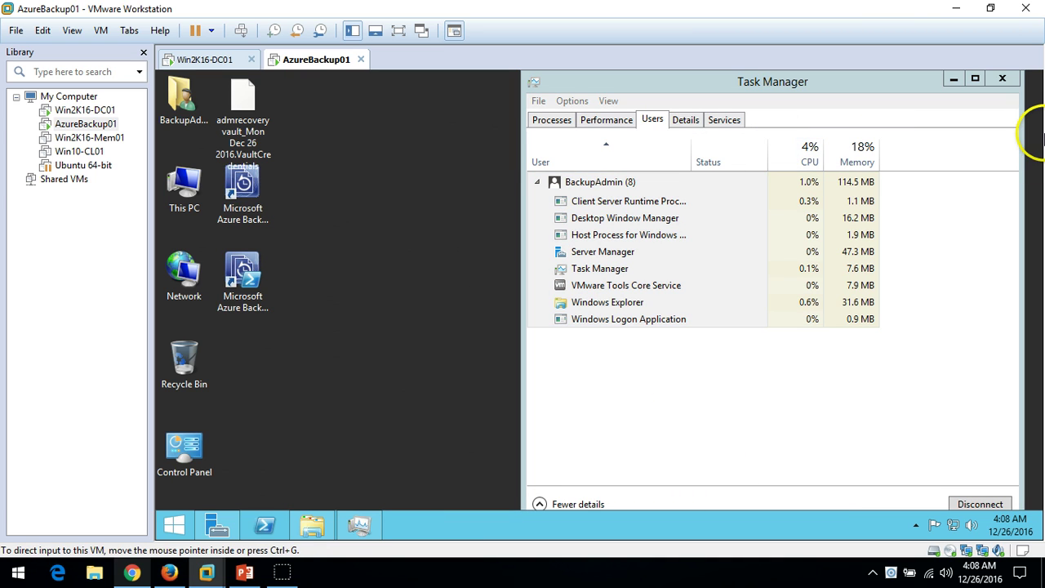
{"action": "left_click", "coordinate": [1002, 79]}
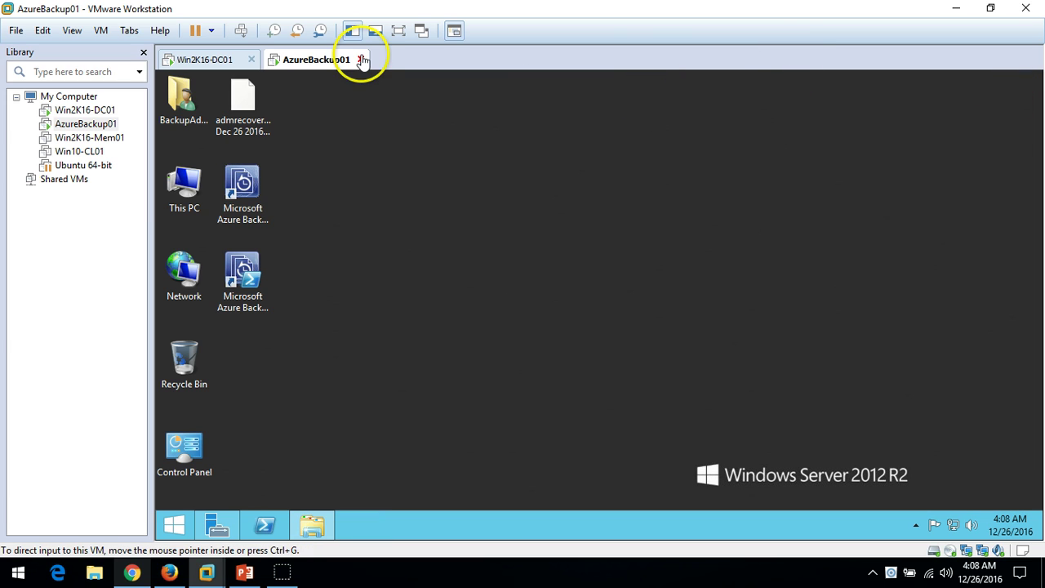
Launch Microsoft Azure Backup Server from its desktop shortcut and allow it in User Account Control
{"action": "left_click", "coordinate": [272, 195]}
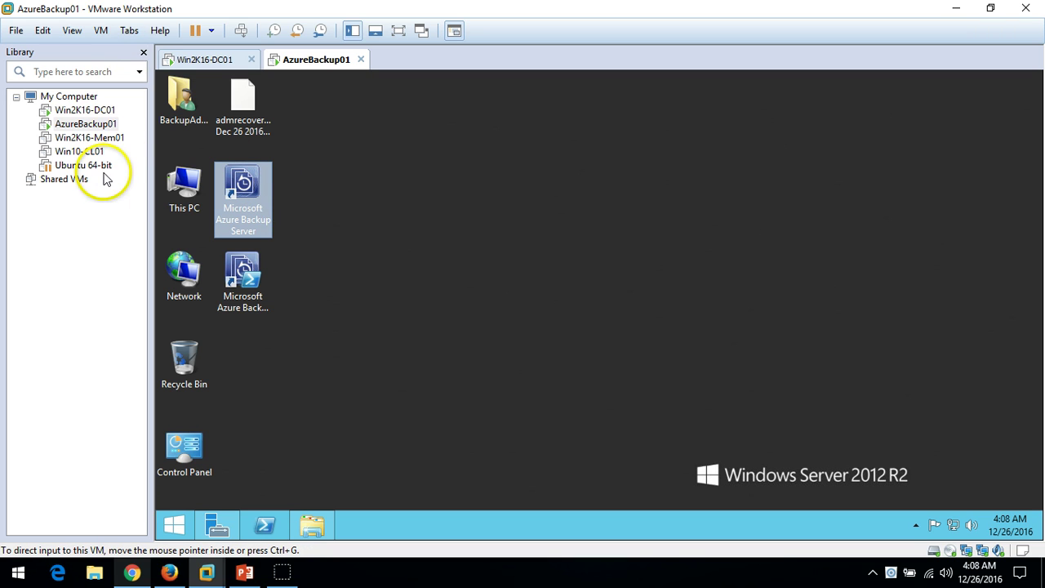
{"action": "left_click", "coordinate": [827, 474]}
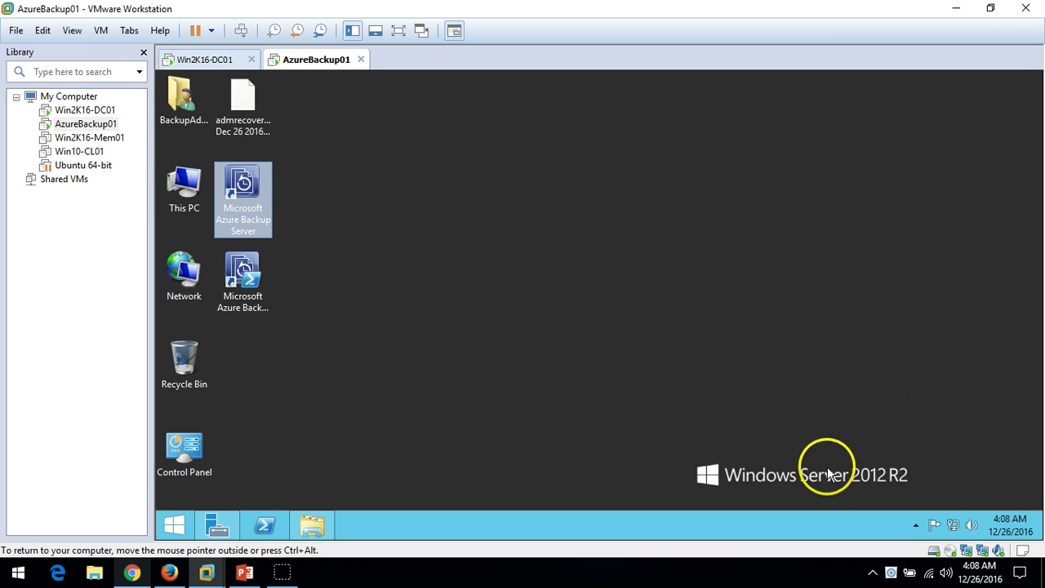
{"action": "left_click", "coordinate": [245, 299]}
{"action": "left_click", "coordinate": [351, 212]}
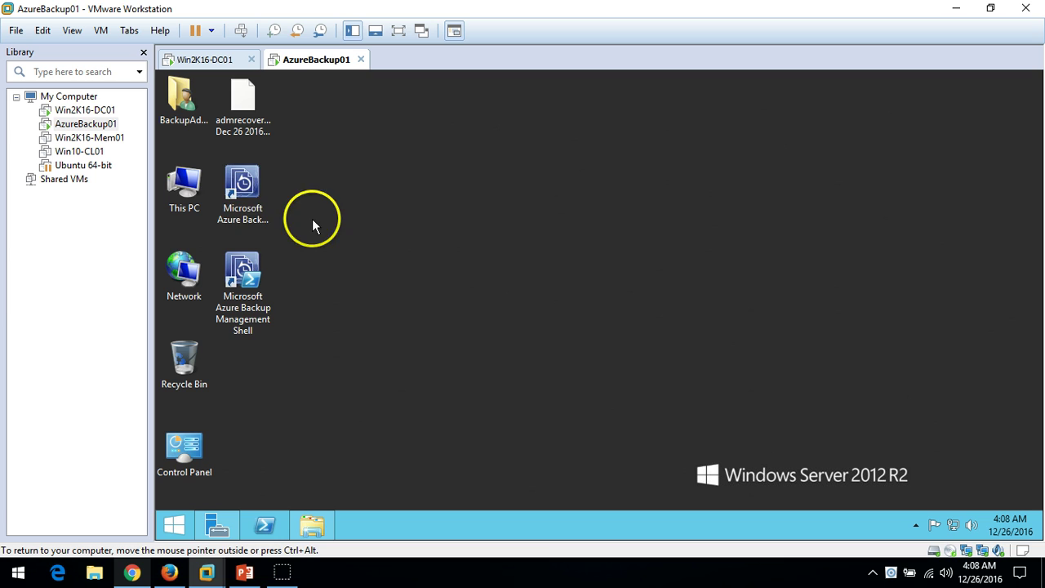
{"action": "left_click", "coordinate": [258, 209]}
{"action": "double_click", "coordinate": [259, 209]}
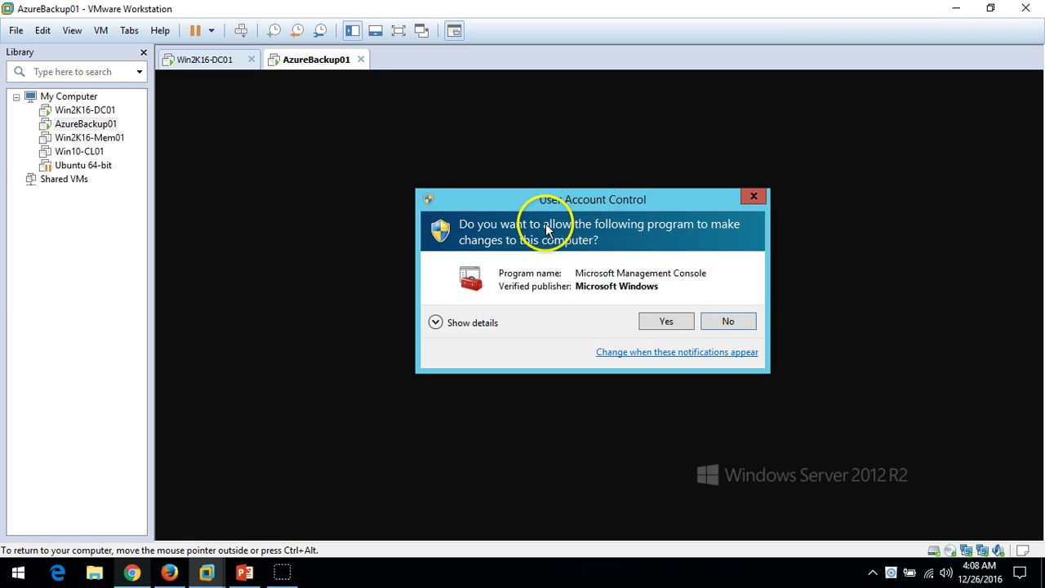
{"action": "left_click", "coordinate": [679, 324]}
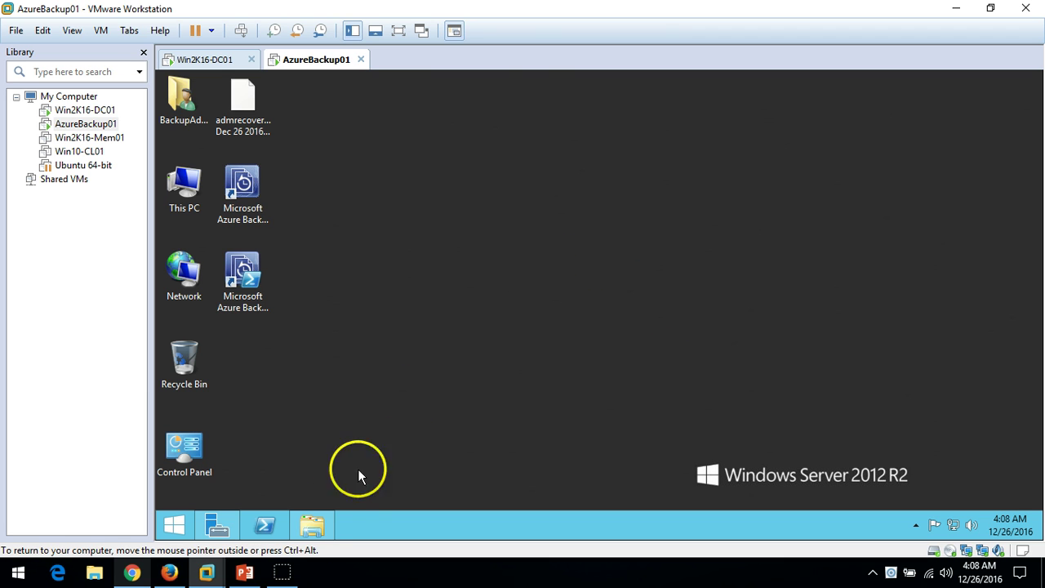
Switch to Firefox and reopen the admrecoveryvault overview from All resources in the Azure portal
{"action": "left_click", "coordinate": [169, 571]}
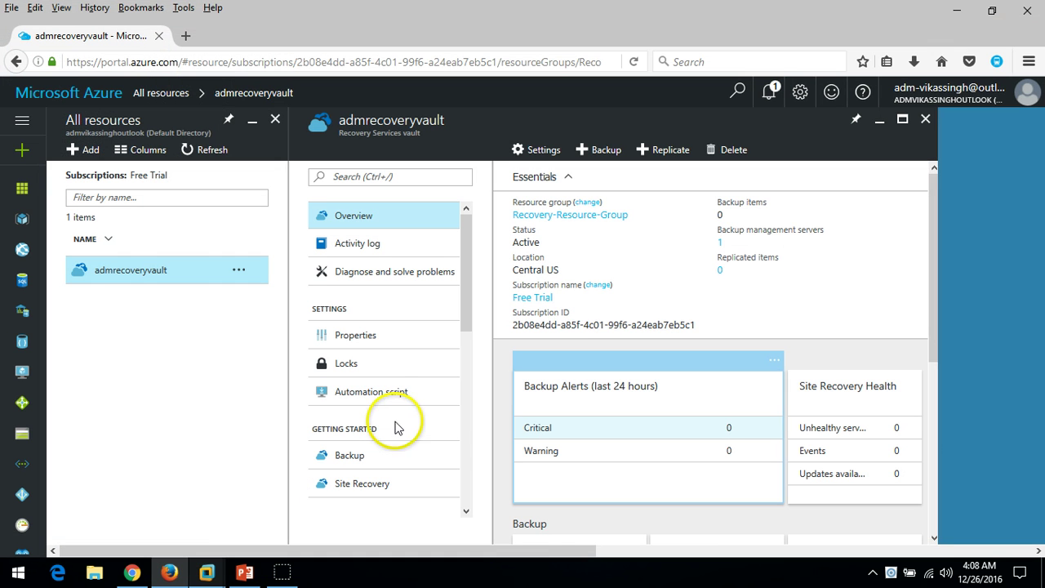
{"action": "left_click", "coordinate": [925, 121]}
{"action": "left_click", "coordinate": [133, 271]}
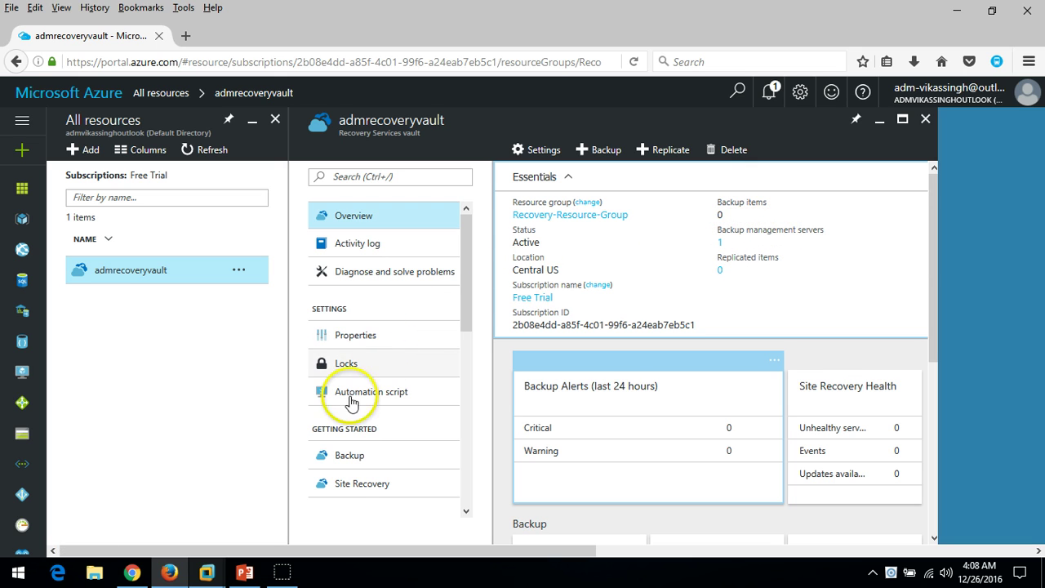
Check the Backup Management Servers in the vault's Backup Infrastructure and return to the backup console in VMware Workstation
{"action": "scroll", "coordinate": [345, 490], "scroll_direction": "down", "scroll_amount": 5}
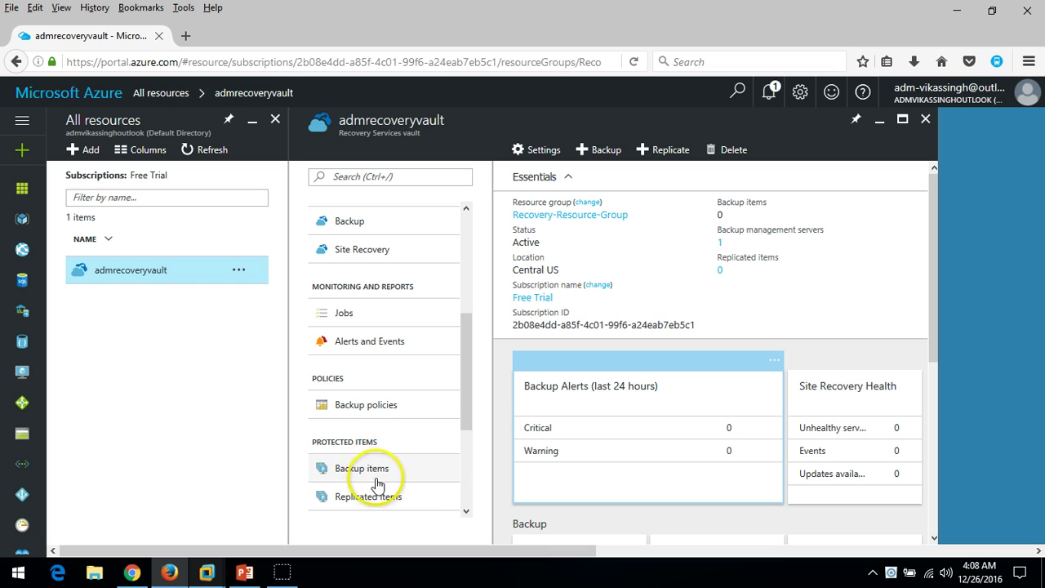
{"action": "scroll", "coordinate": [378, 485], "scroll_direction": "down", "scroll_amount": 4}
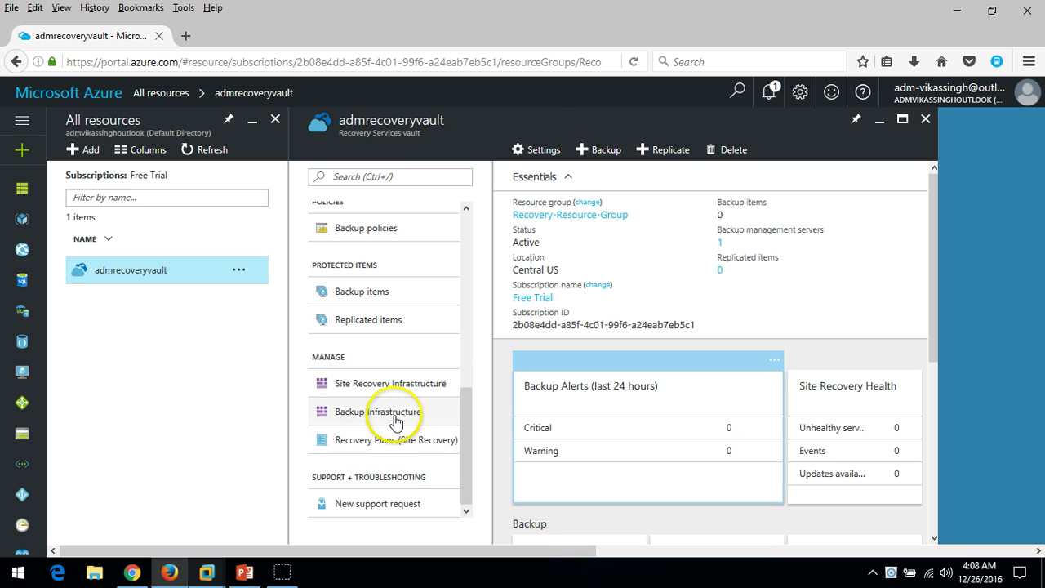
{"action": "left_click", "coordinate": [398, 418]}
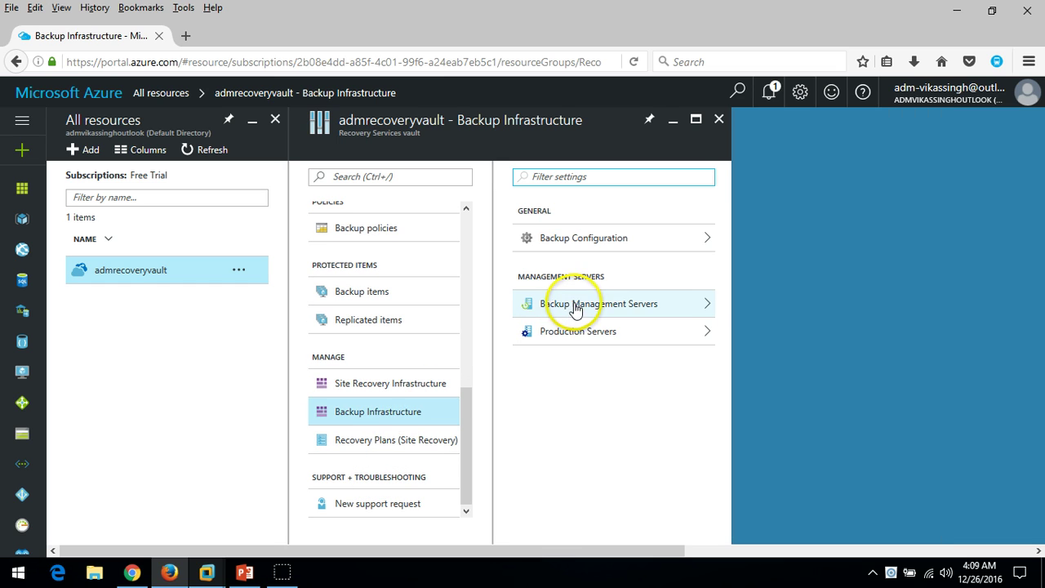
{"action": "left_click", "coordinate": [578, 303]}
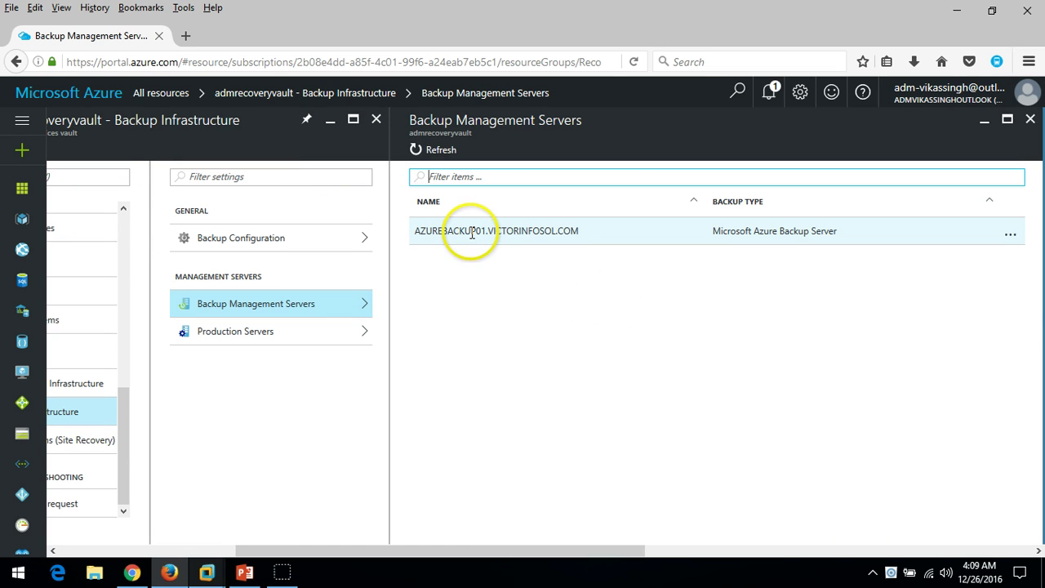
{"action": "left_click", "coordinate": [466, 231]}
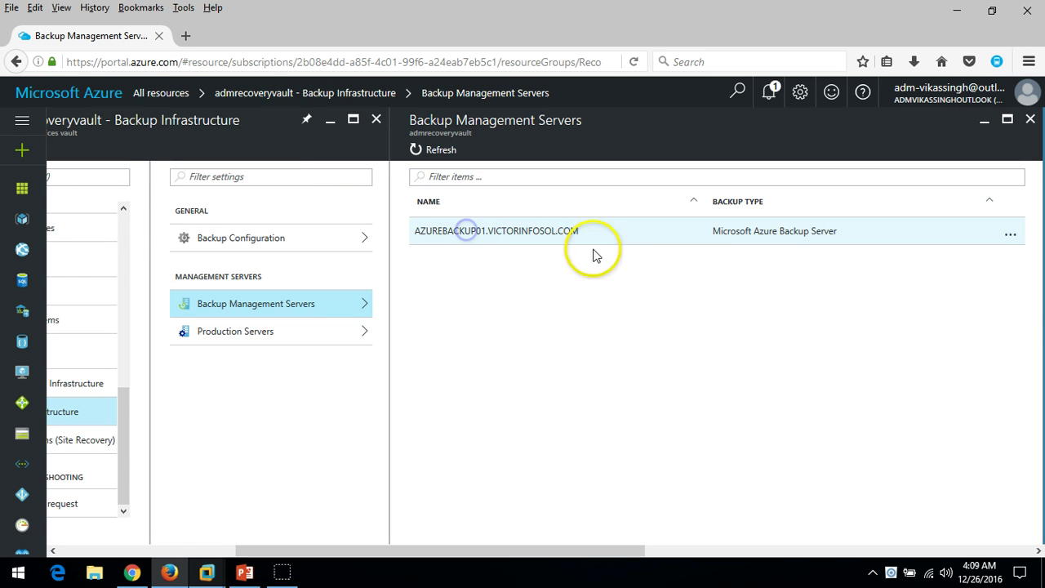
{"action": "left_click", "coordinate": [206, 572]}
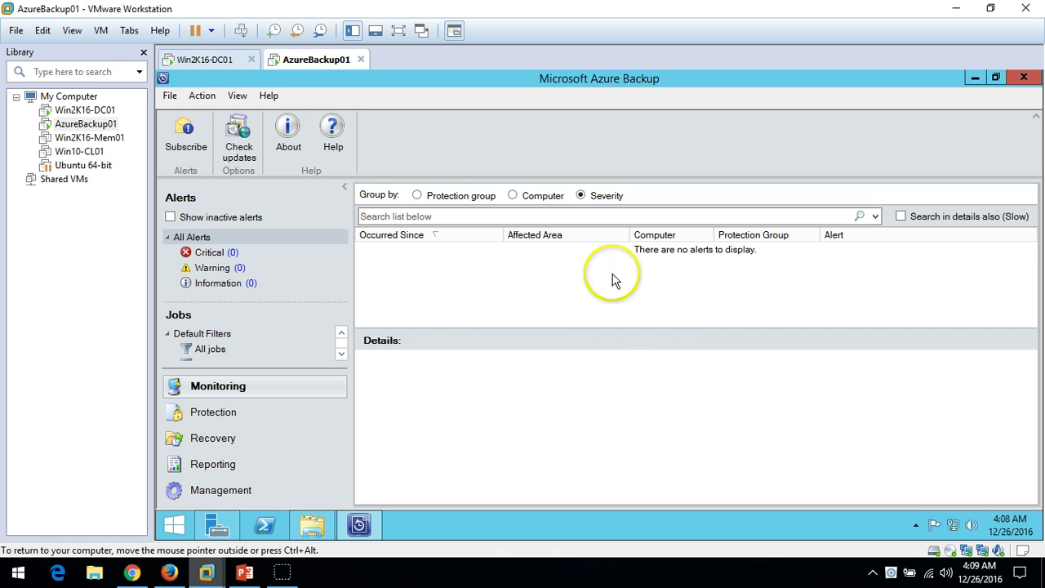